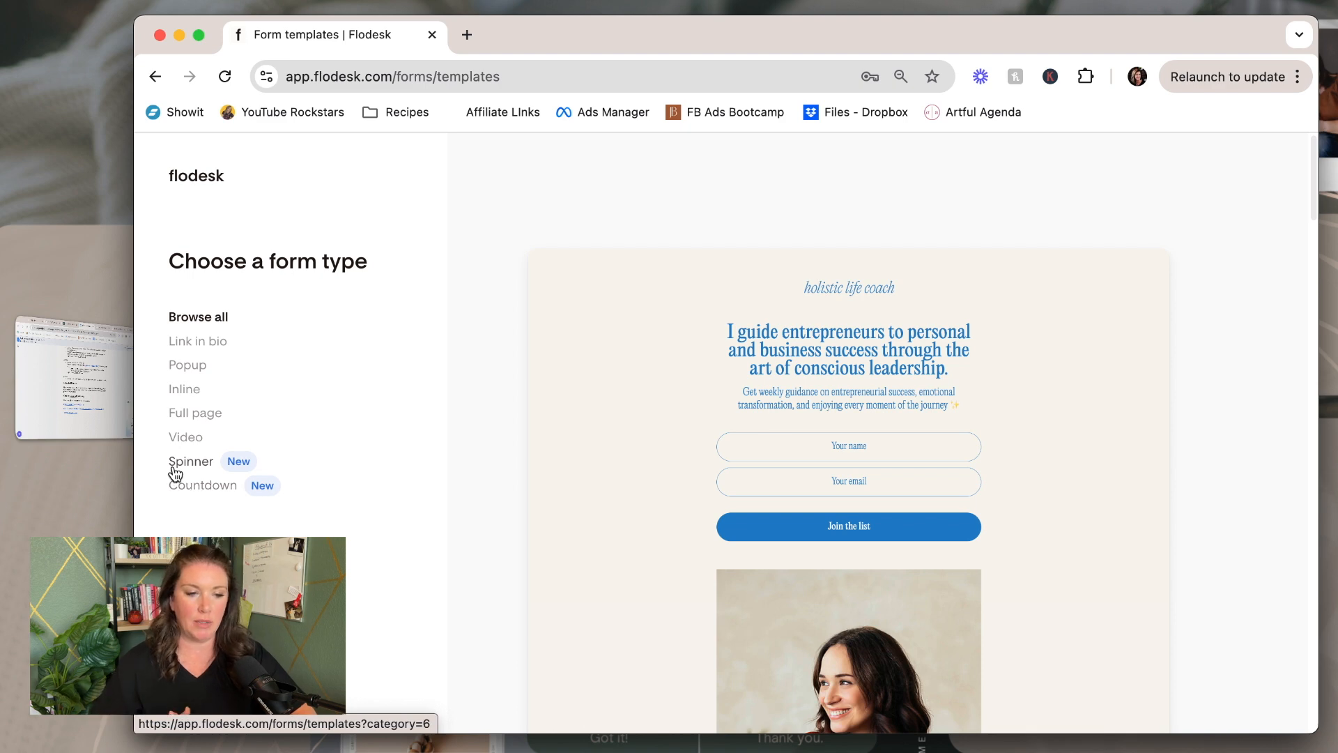
Browse the Link in bio and Countdown form templates in the Flodesk gallery
{"action": "left_click", "coordinate": [202, 346]}
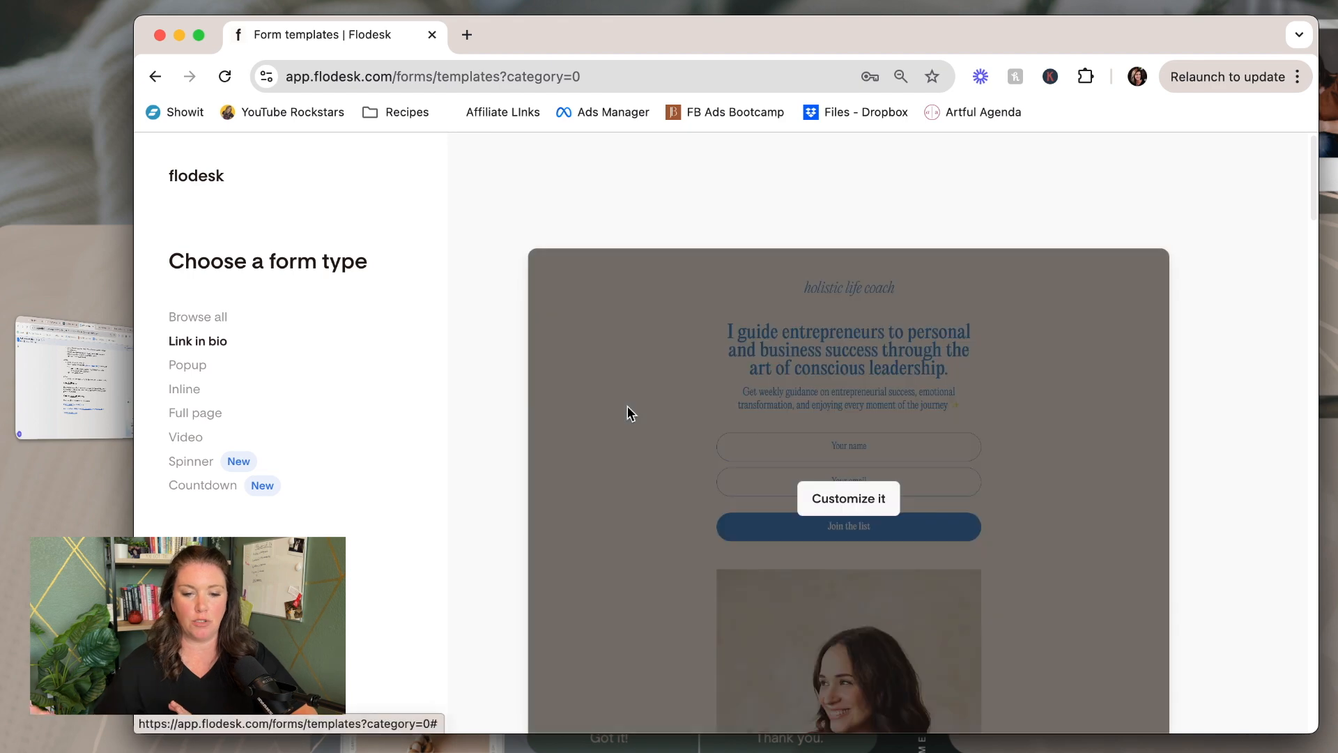
{"action": "scroll", "coordinate": [712, 432], "scroll_direction": "down", "scroll_amount": 10}
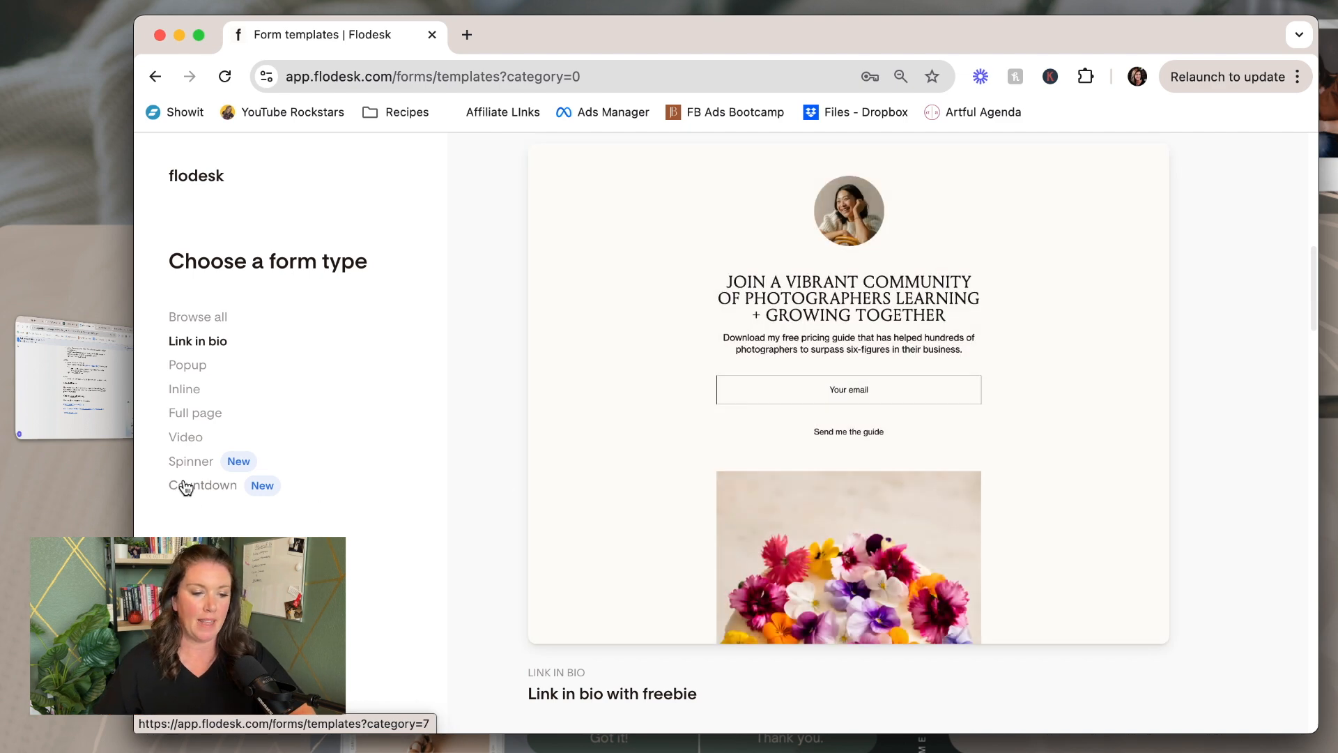
{"action": "left_click", "coordinate": [186, 490]}
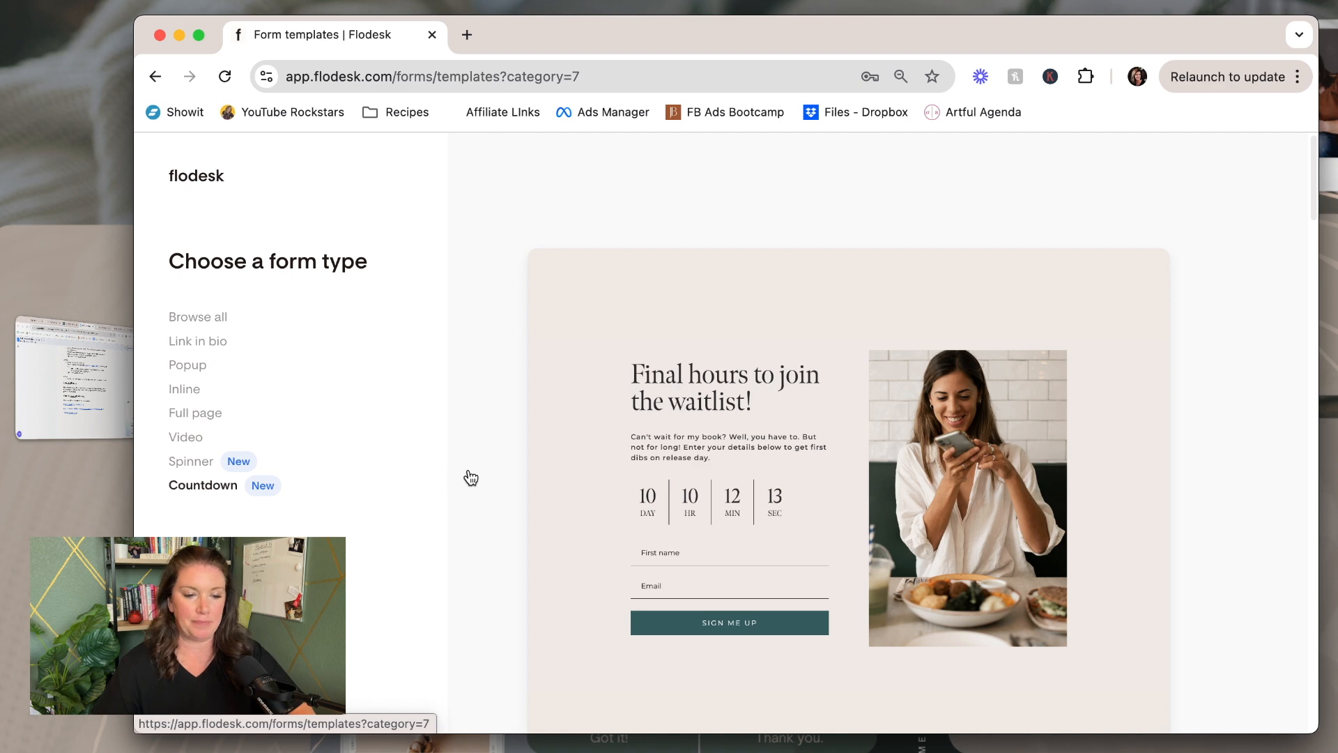
{"action": "scroll", "coordinate": [470, 474], "scroll_direction": "down", "scroll_amount": 2}
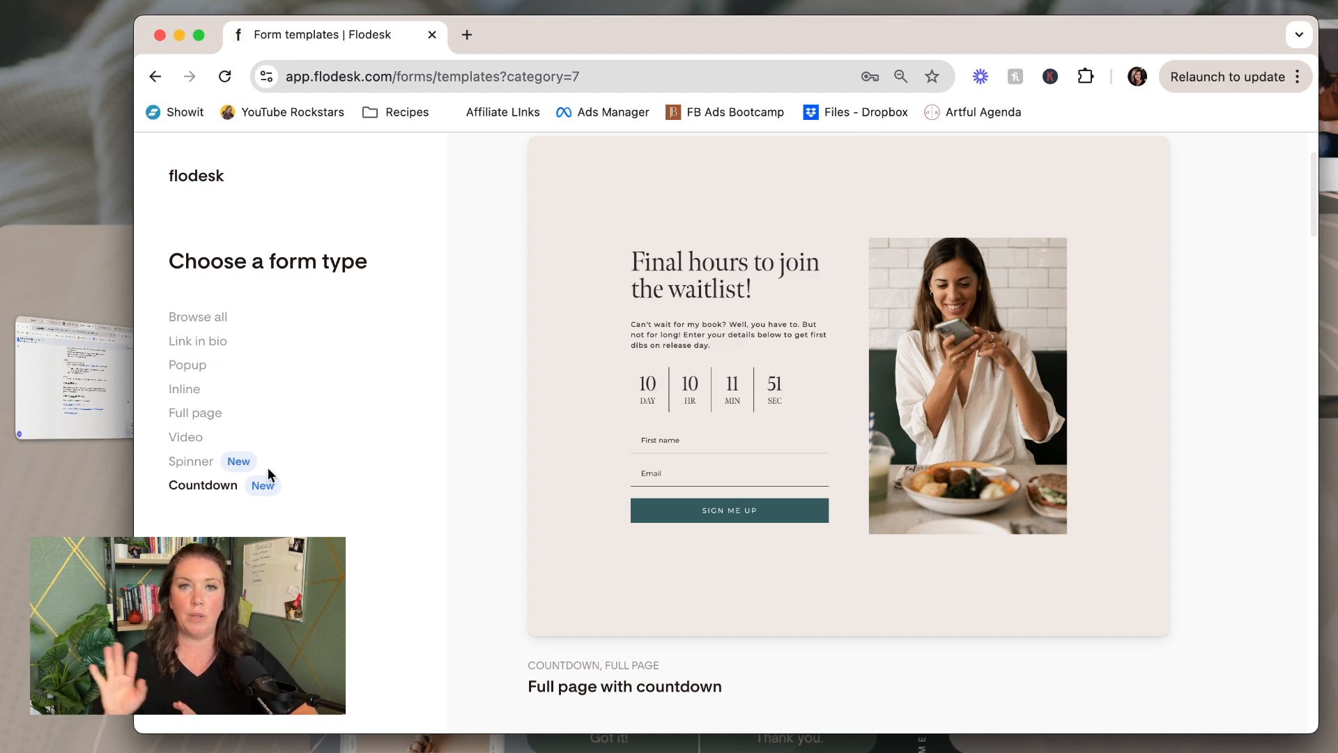
Filter the gallery to Spinner templates and scroll through the spinner popup designs
{"action": "left_click", "coordinate": [195, 466]}
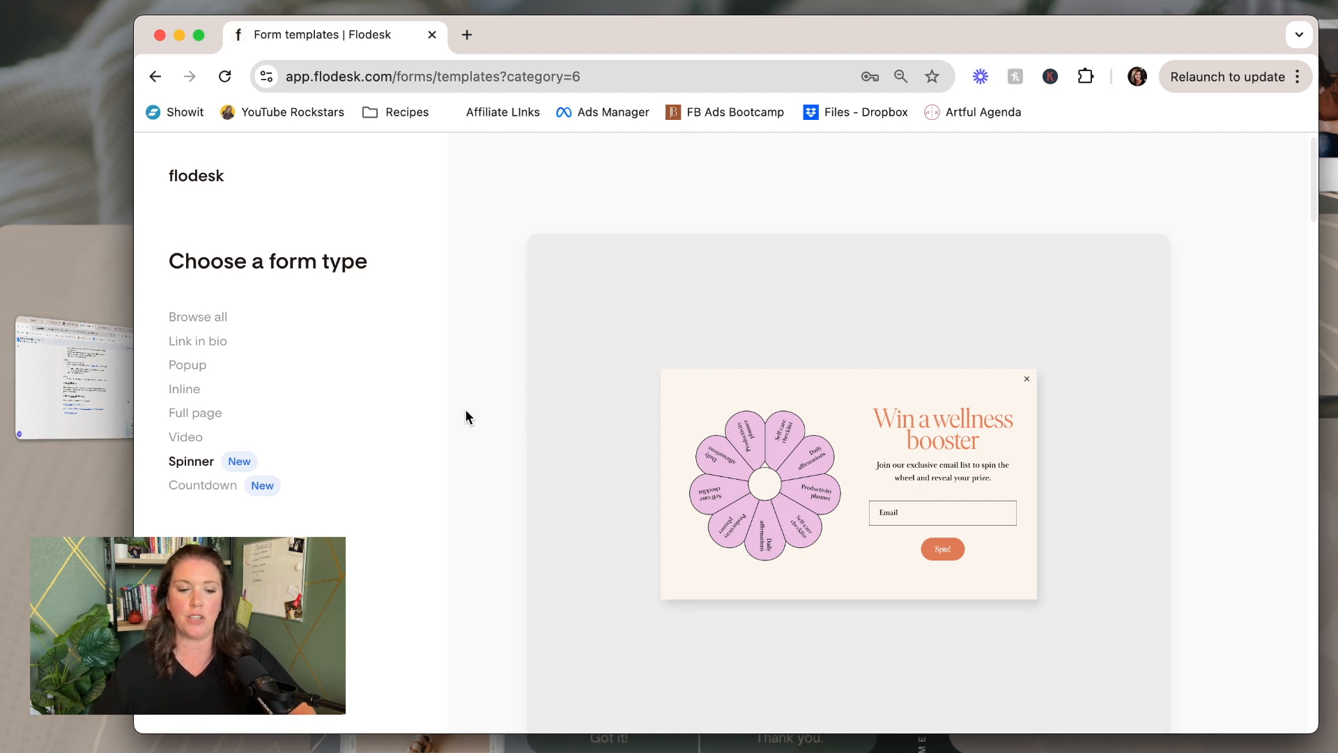
{"action": "scroll", "coordinate": [486, 406], "scroll_direction": "down", "scroll_amount": 2}
{"action": "scroll", "coordinate": [486, 414], "scroll_direction": "down", "scroll_amount": 10}
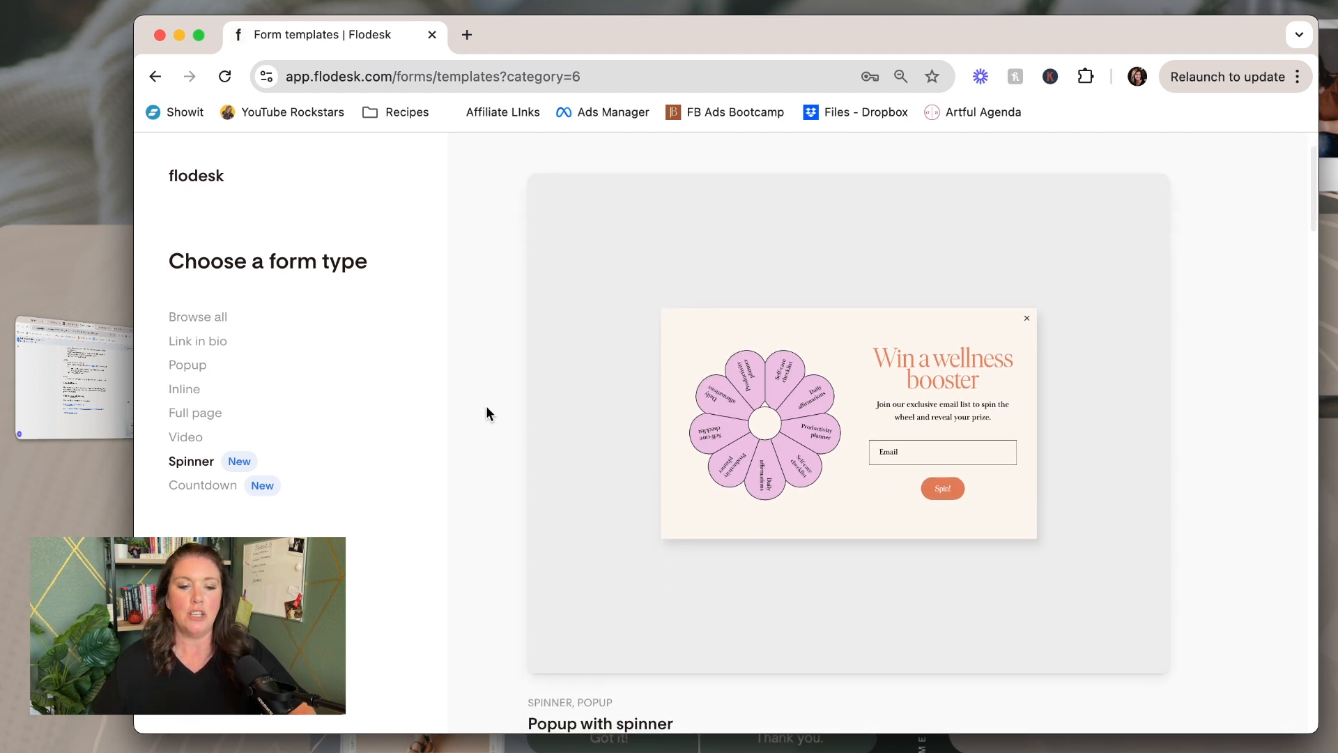
{"action": "scroll", "coordinate": [487, 408], "scroll_direction": "down", "scroll_amount": 10}
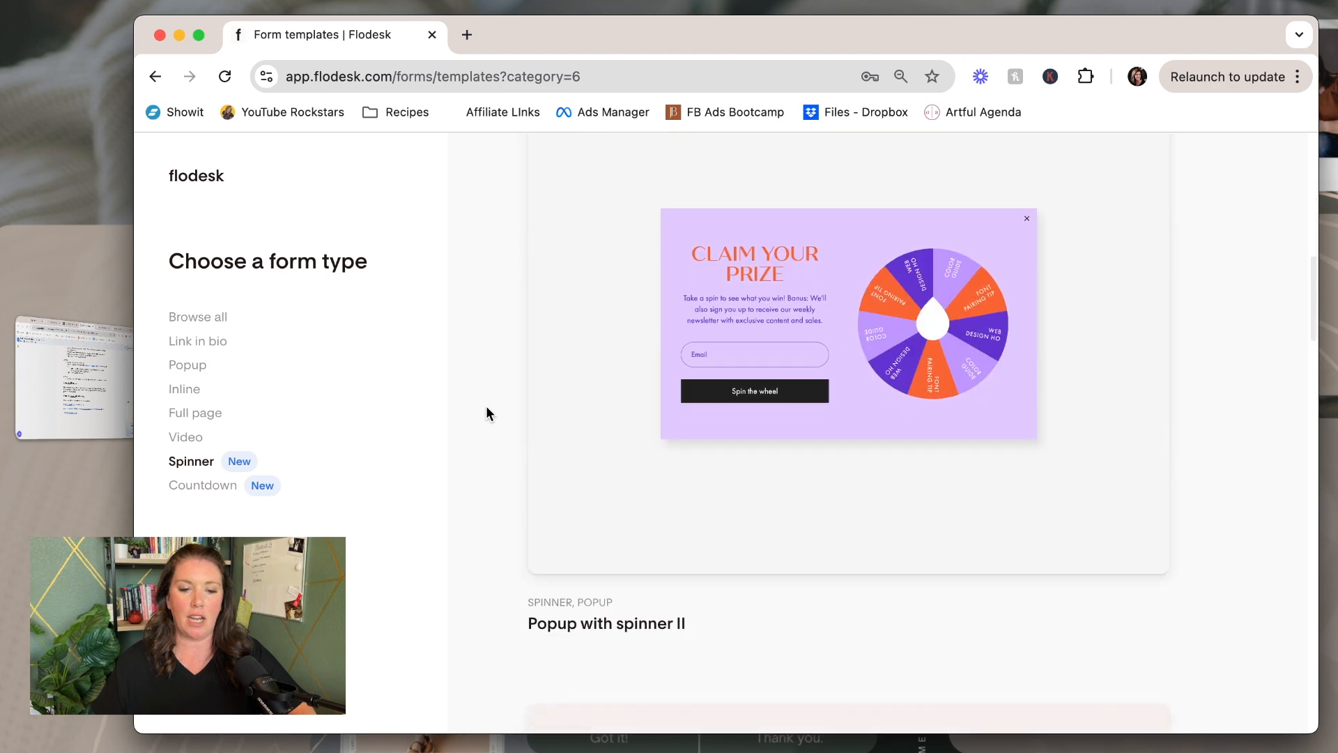
{"action": "scroll", "coordinate": [486, 413], "scroll_direction": "down", "scroll_amount": 10}
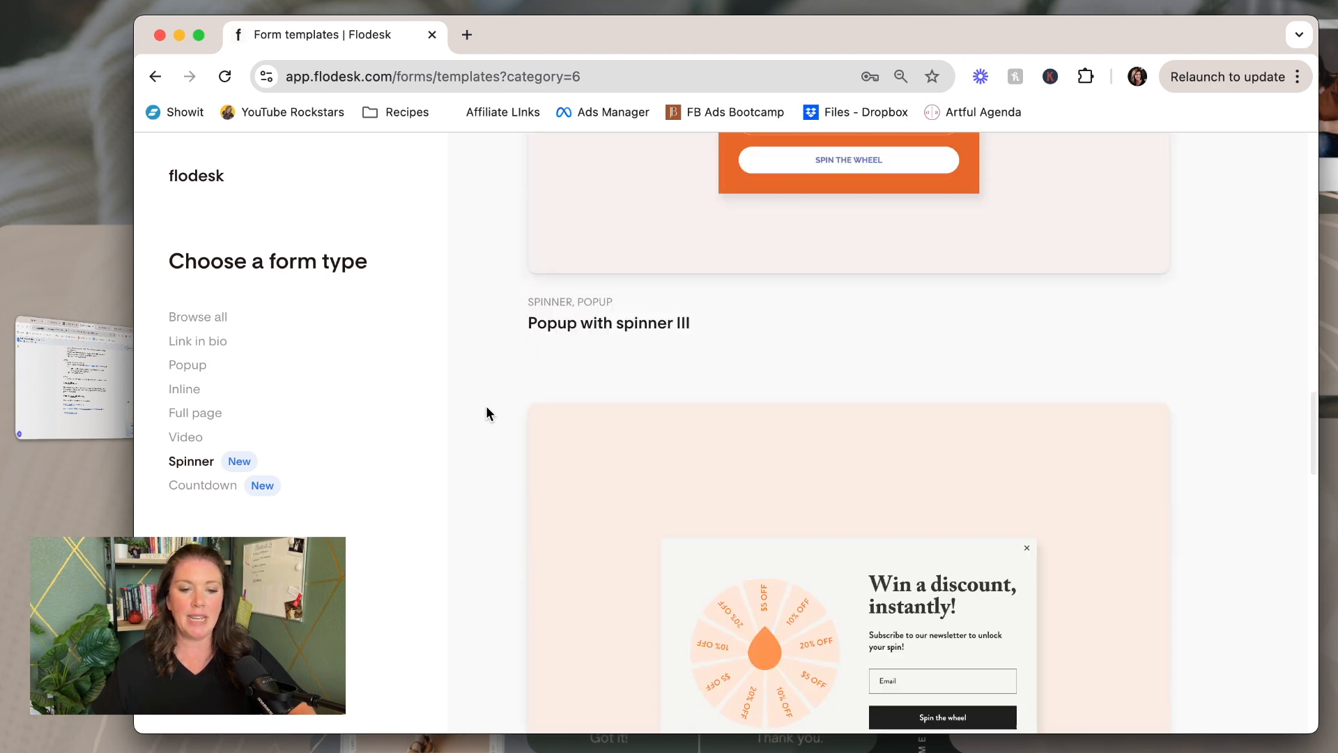
{"action": "scroll", "coordinate": [486, 413], "scroll_direction": "down", "scroll_amount": 10}
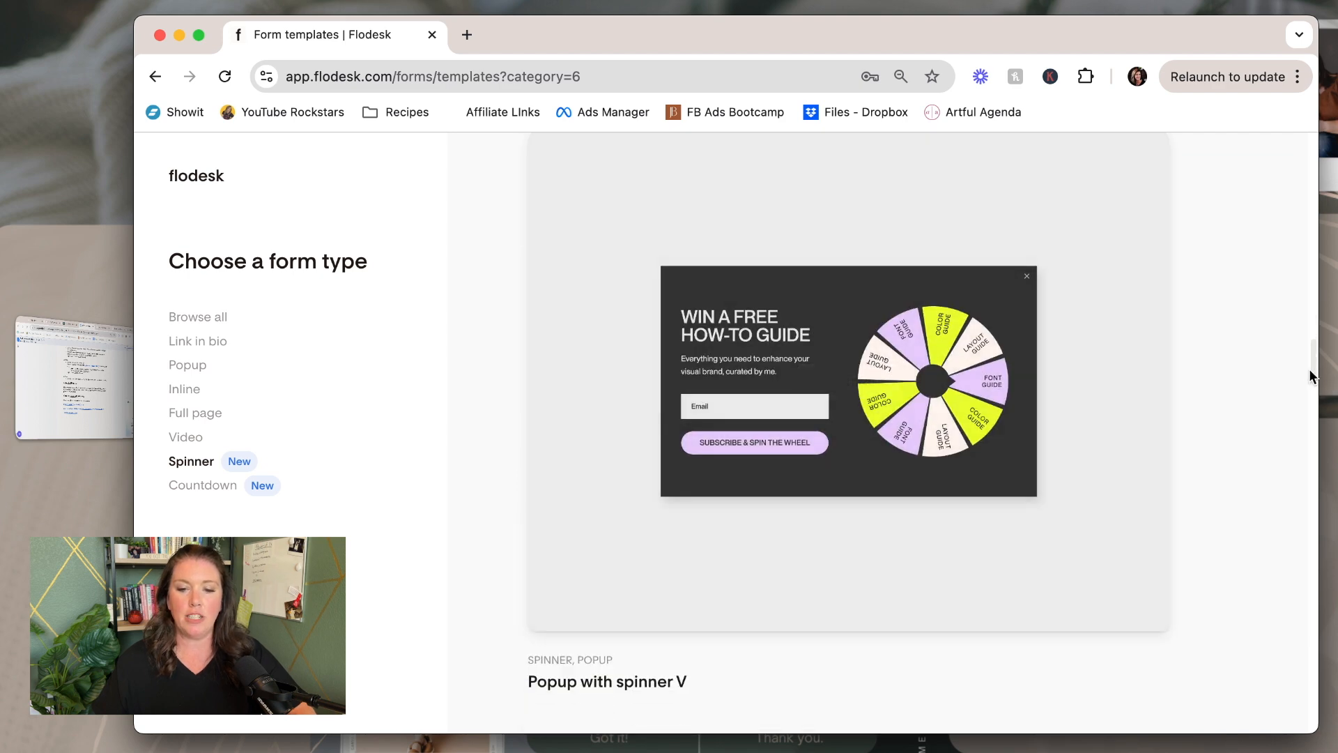
{"action": "left_click_drag", "start_coordinate": [1311, 376], "coordinate": [1314, 150]}
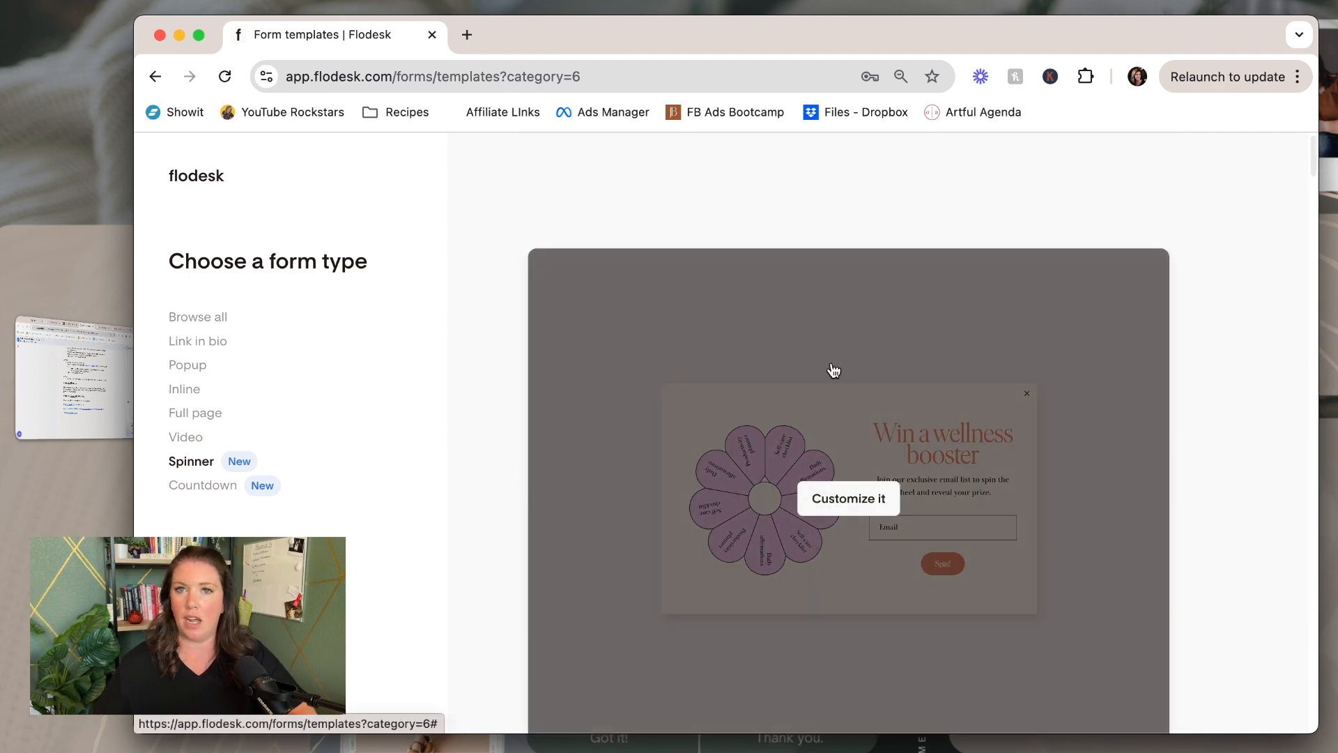
Customize the 'Win a wellness booster' spinner template, sending subscribers to the PLP Spinner segment
{"action": "left_click", "coordinate": [838, 505]}
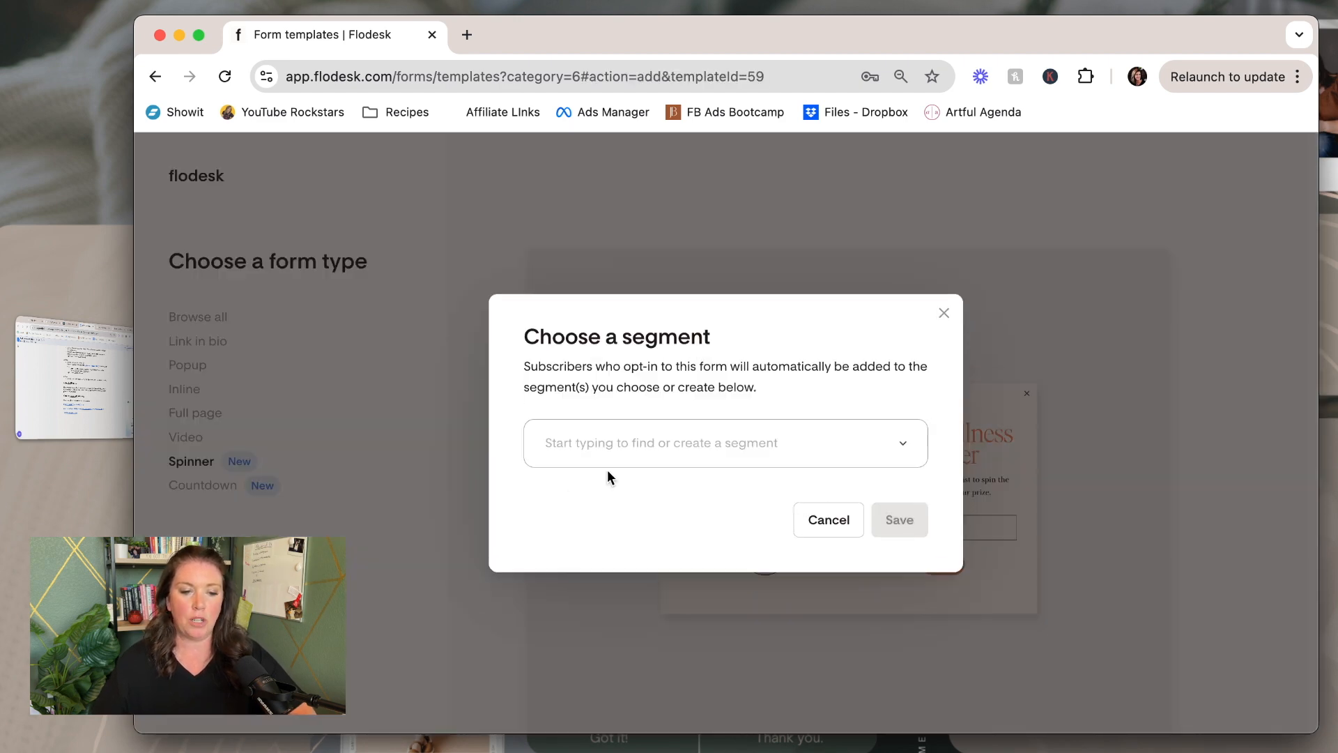
{"action": "left_click", "coordinate": [604, 444]}
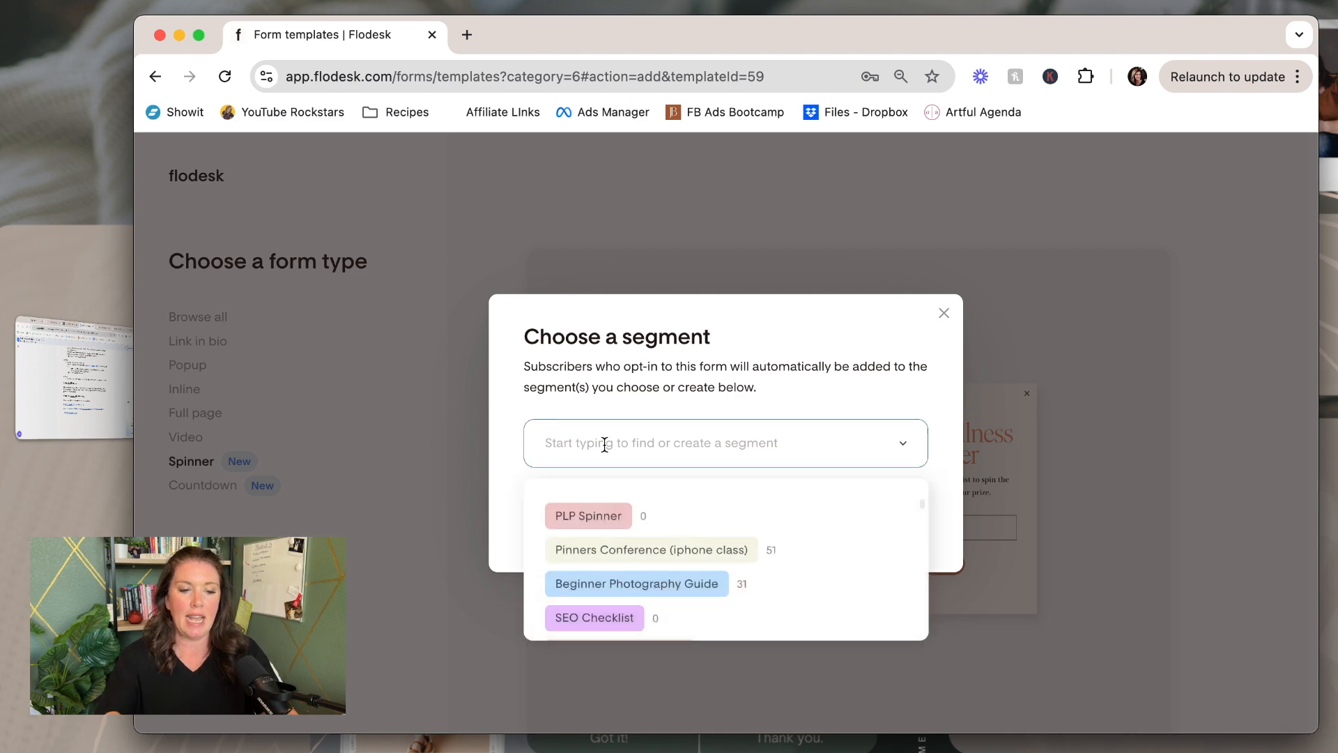
{"action": "left_click", "coordinate": [592, 518]}
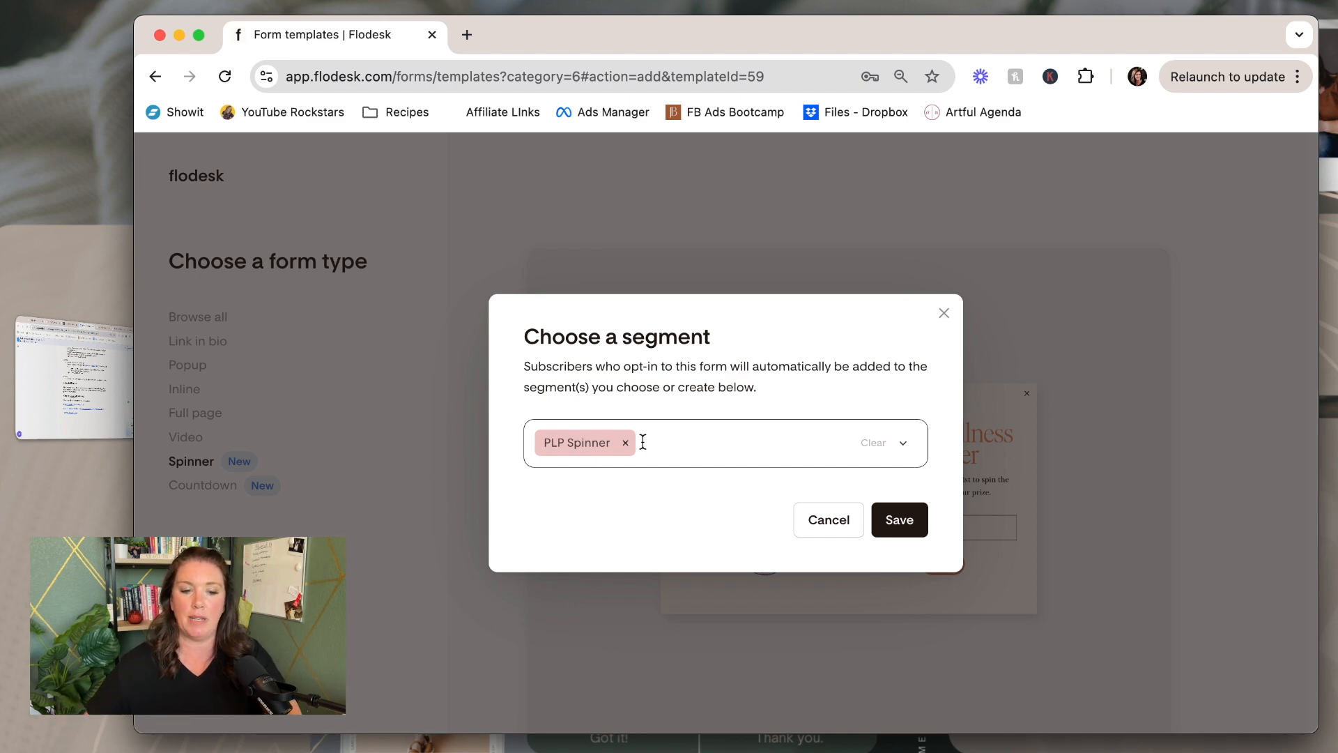
{"action": "left_click", "coordinate": [899, 520]}
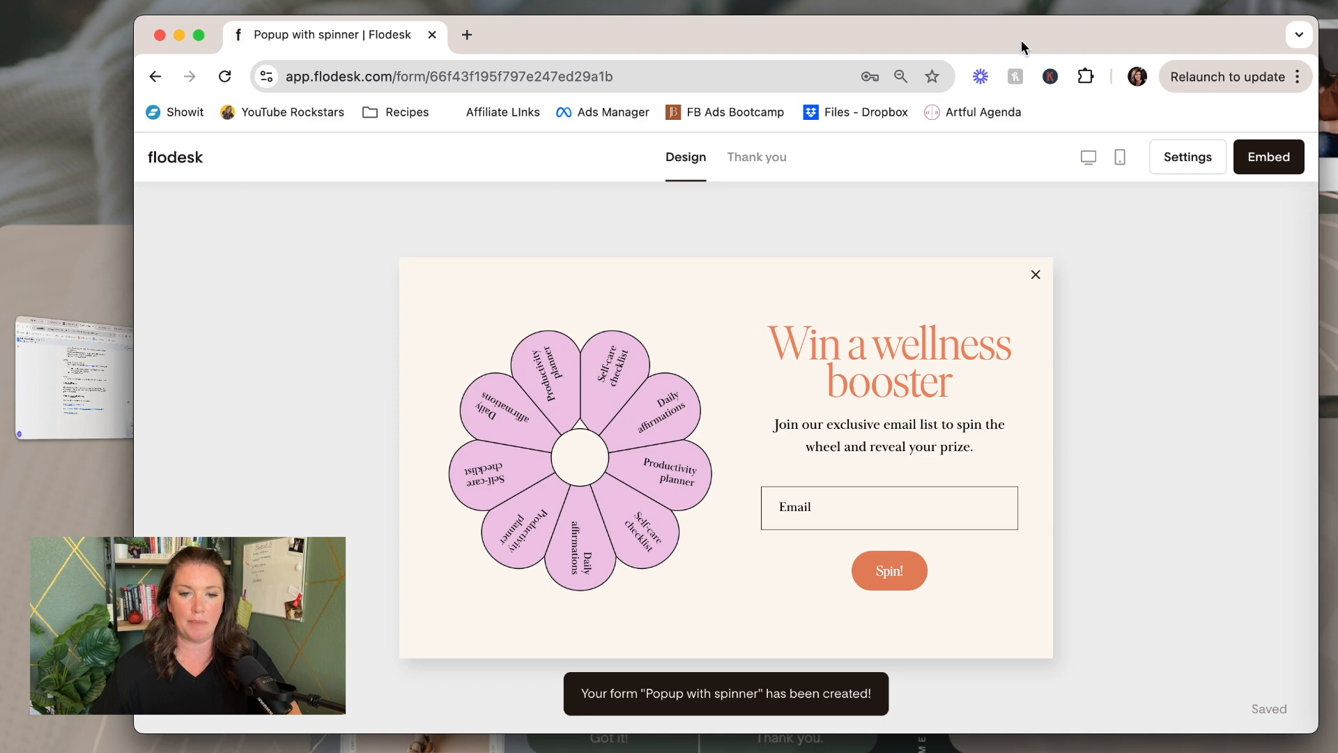
In Form settings, leave the interest question off and keep the wheel-left layout
{"action": "left_click_drag", "start_coordinate": [1021, 40], "coordinate": [1008, 44]}
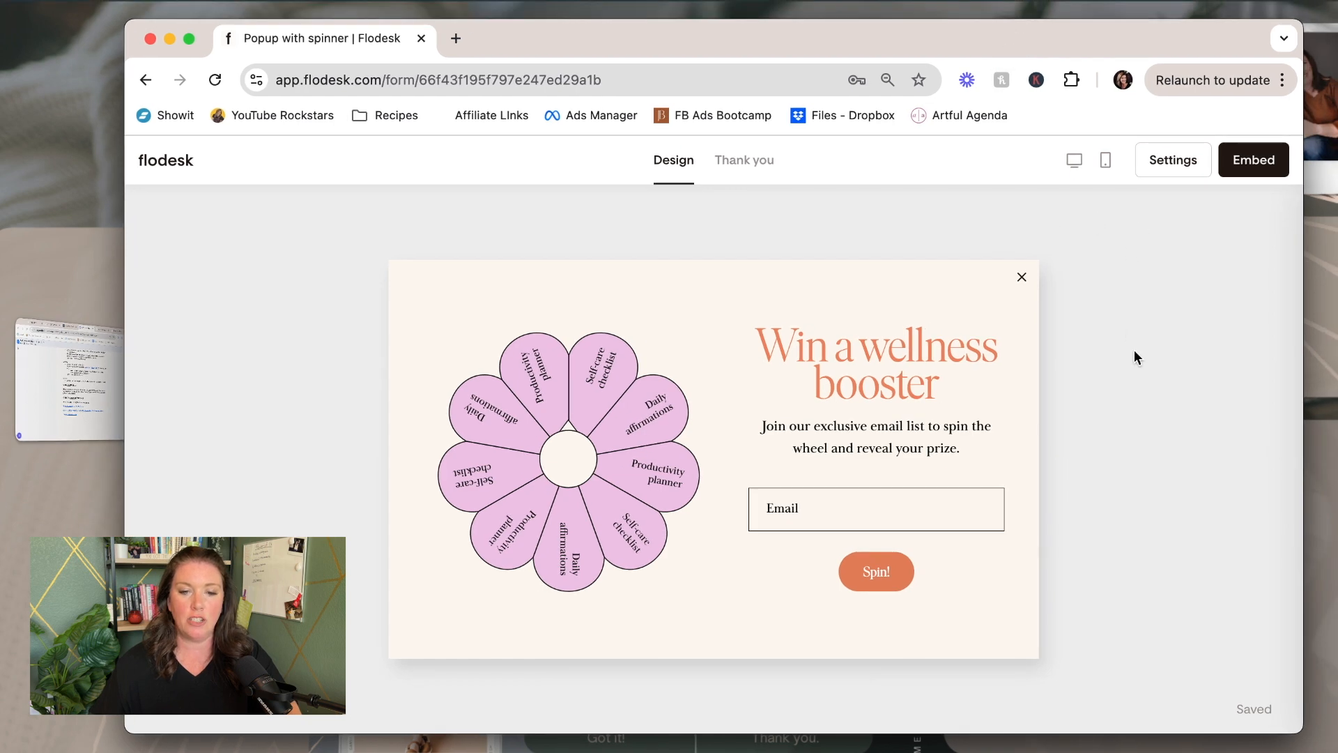
{"action": "left_click", "coordinate": [1124, 315]}
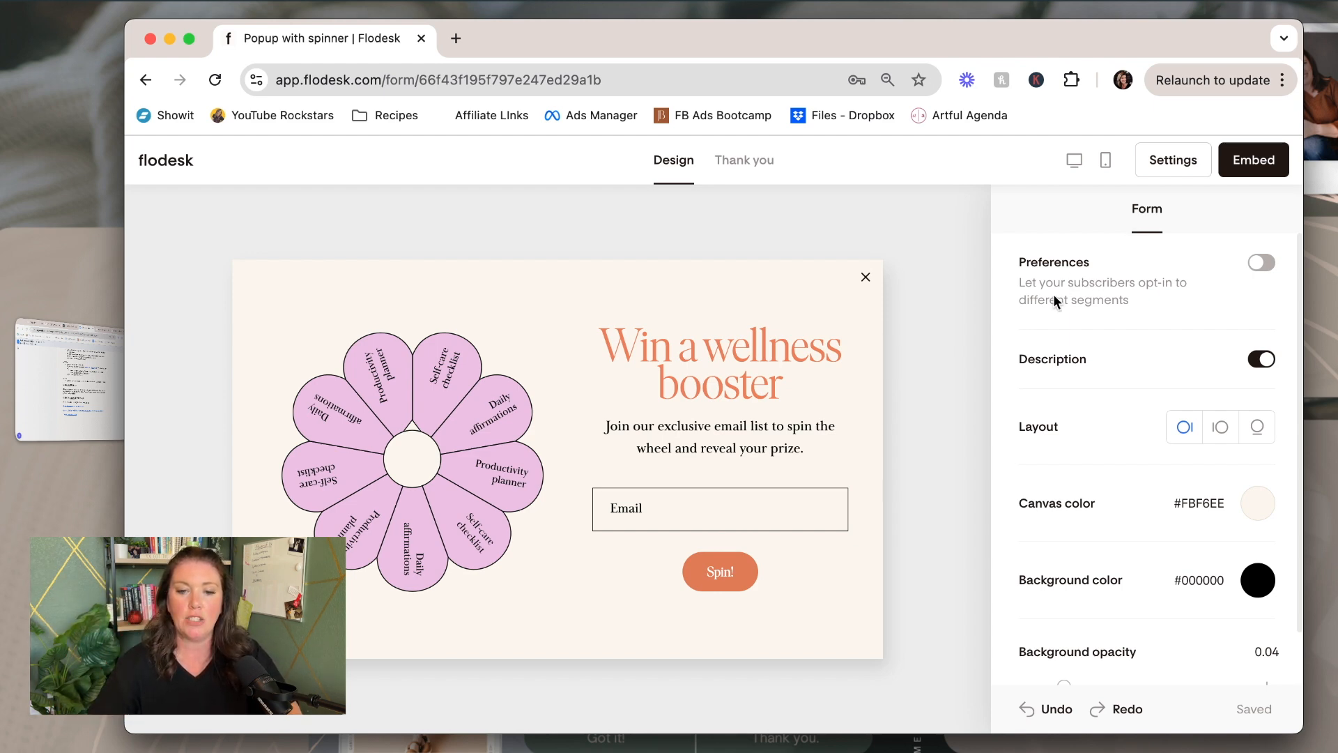
{"action": "left_click", "coordinate": [1261, 265]}
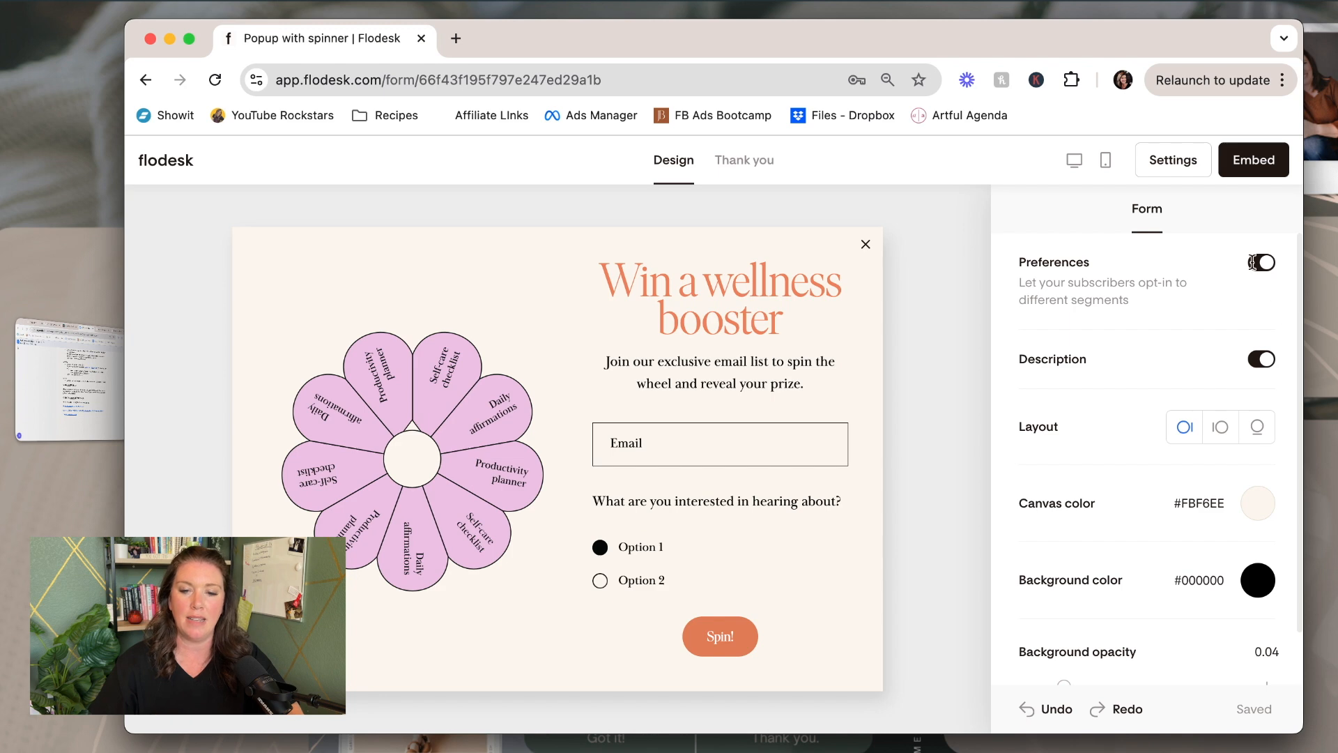
{"action": "left_click", "coordinate": [1260, 263]}
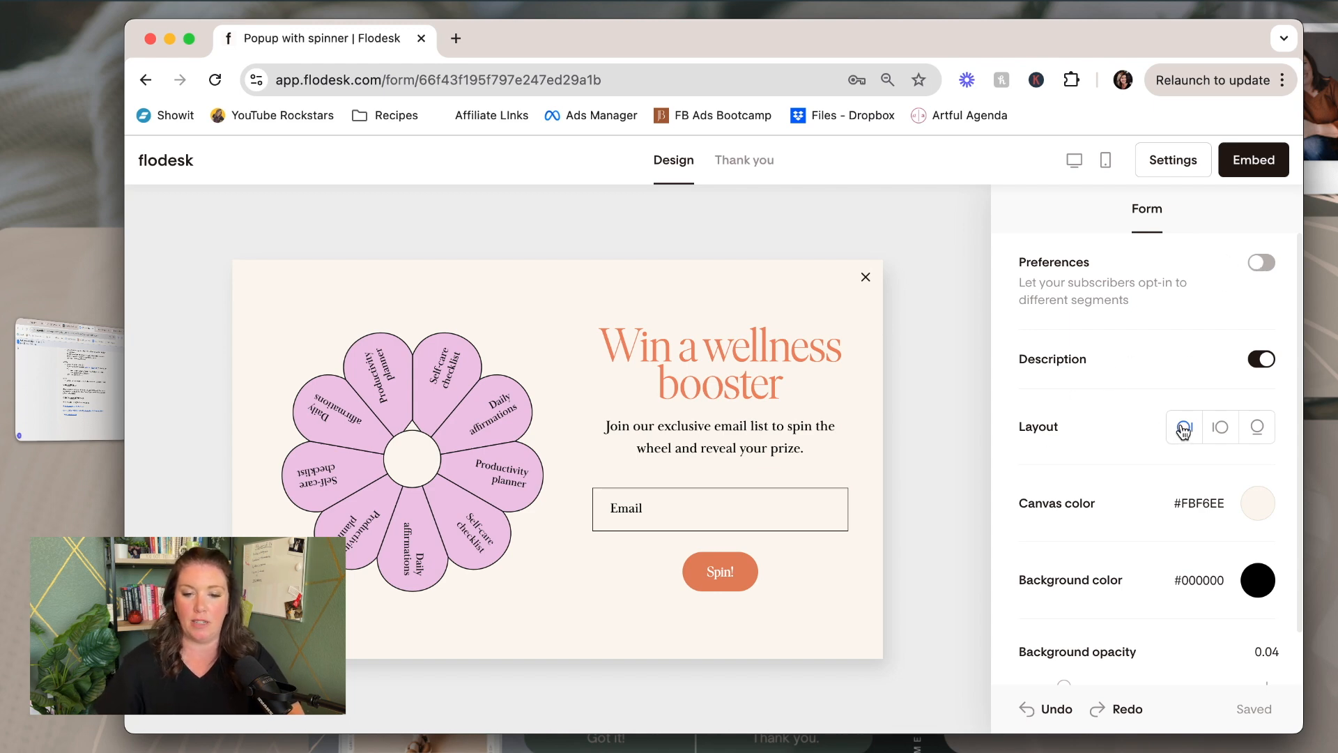
{"action": "left_click", "coordinate": [1221, 430]}
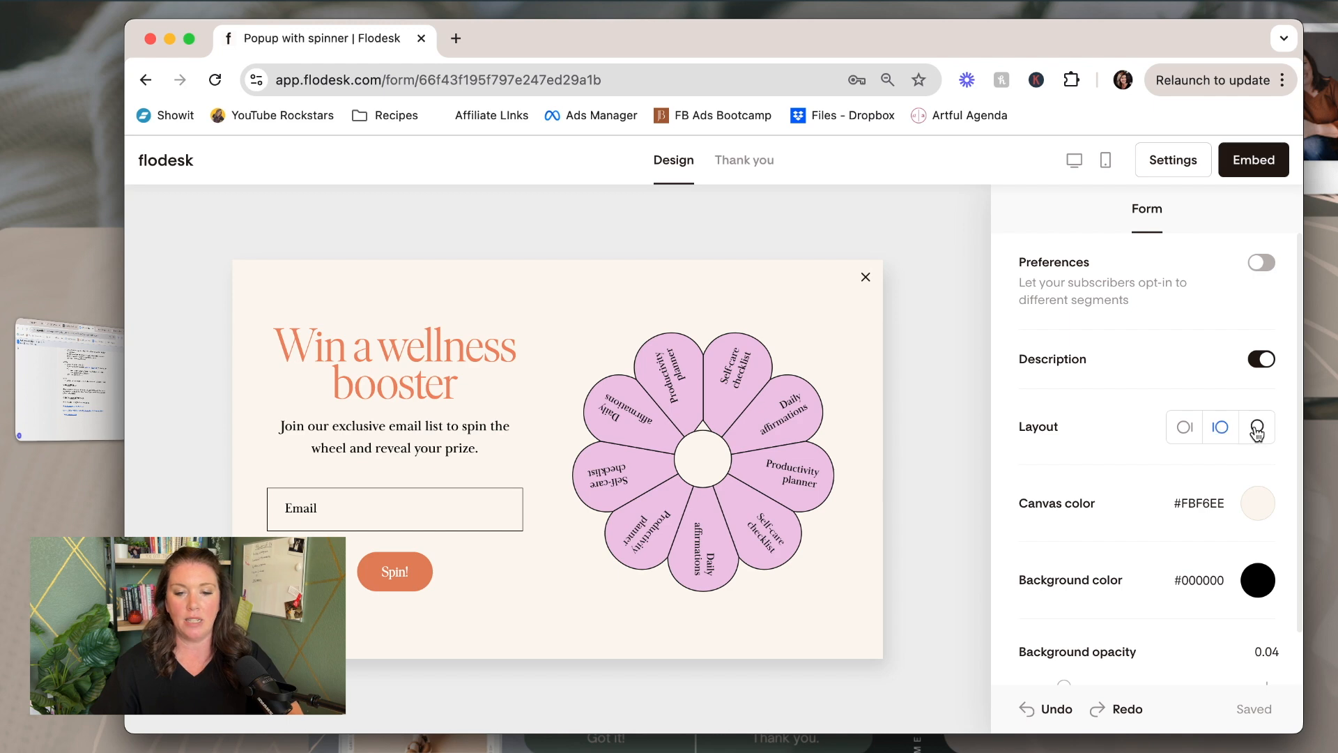
{"action": "left_click", "coordinate": [1258, 429]}
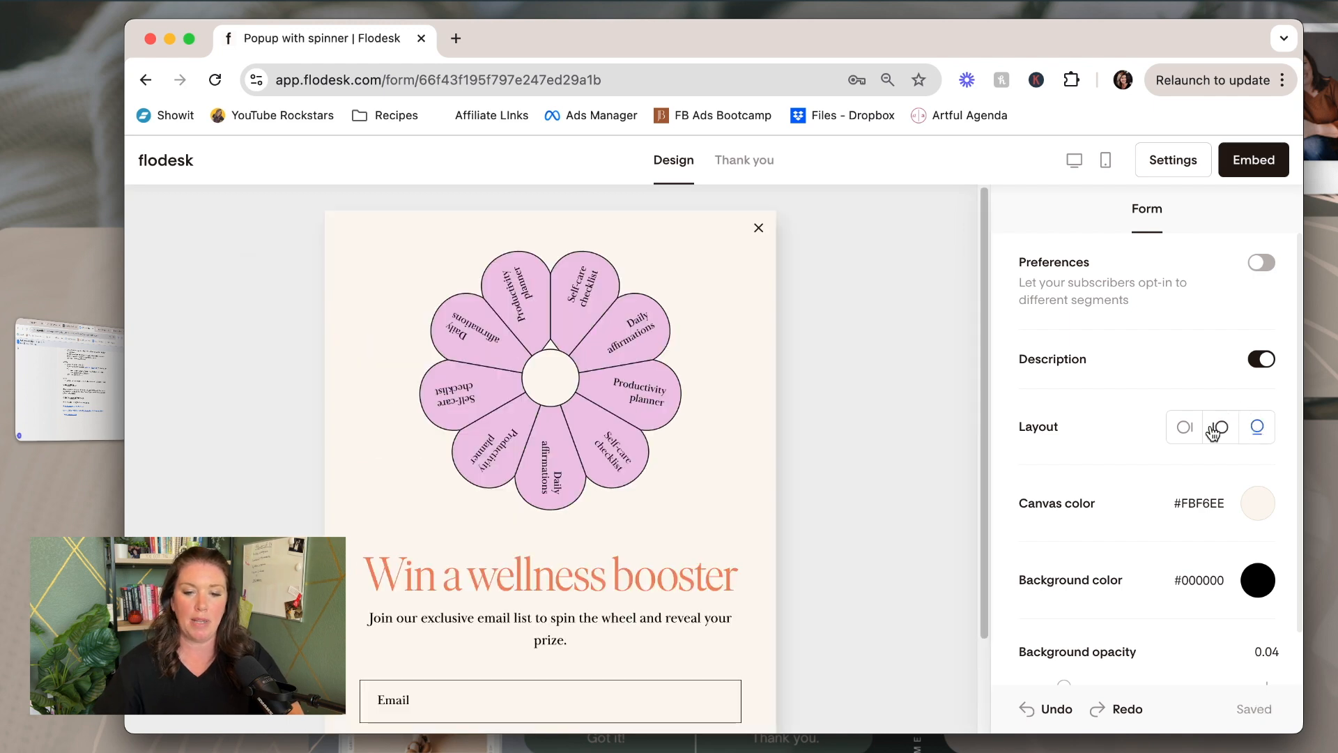
{"action": "left_click", "coordinate": [1185, 430]}
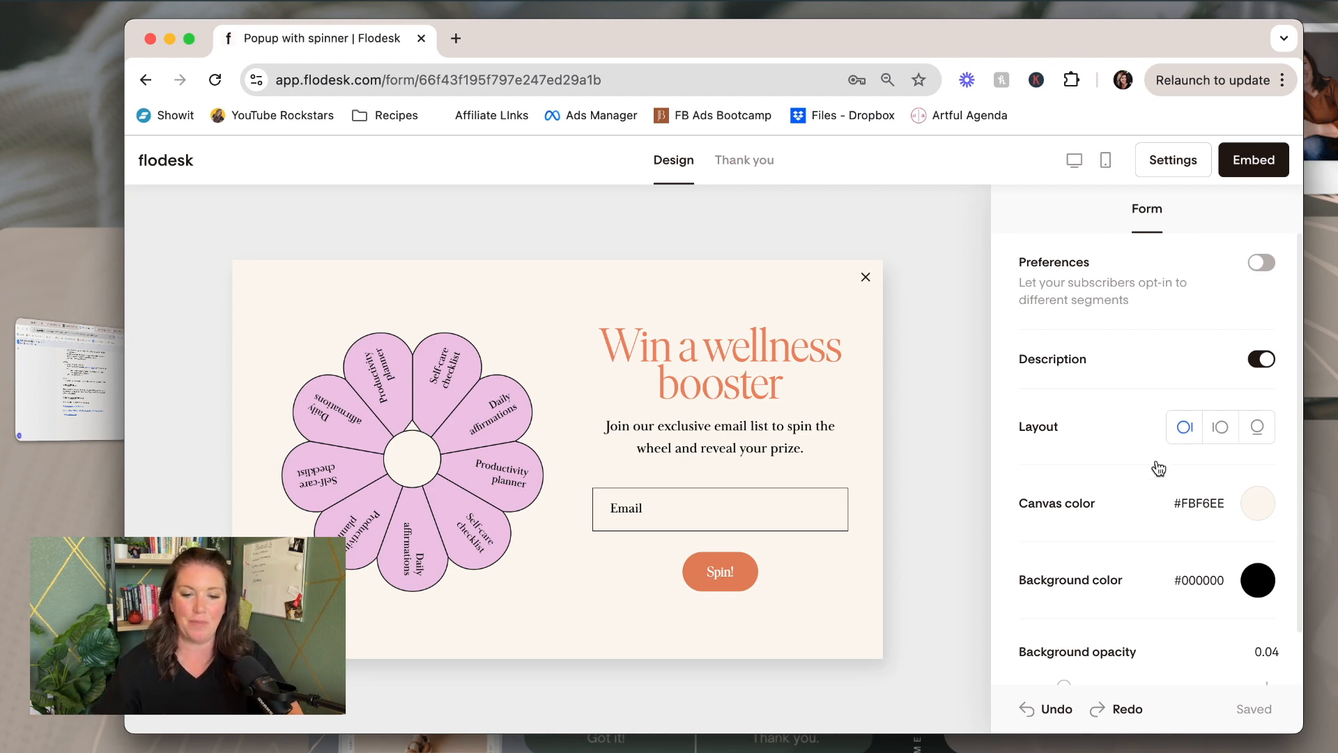
Keep the canvas colour and lower the background opacity to 0.02
{"action": "scroll", "coordinate": [1127, 462], "scroll_direction": "down", "scroll_amount": 2}
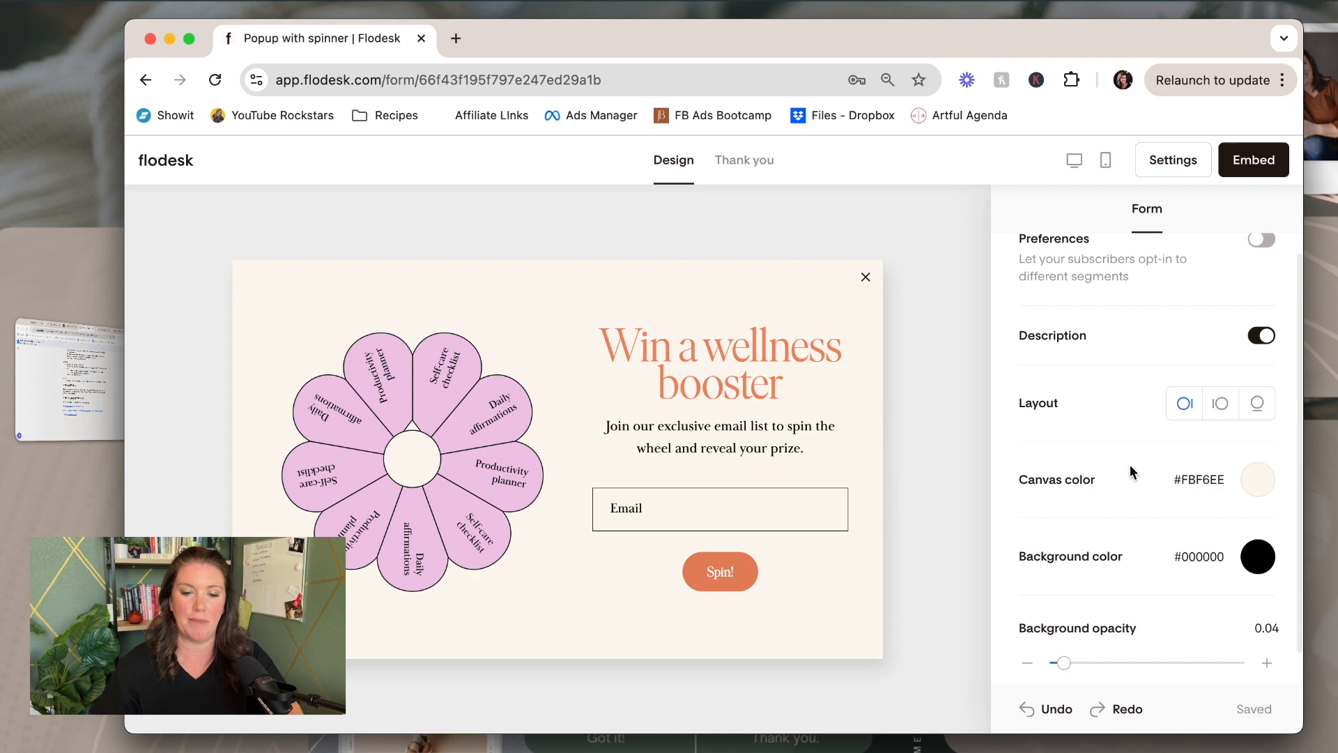
{"action": "left_click", "coordinate": [1254, 460]}
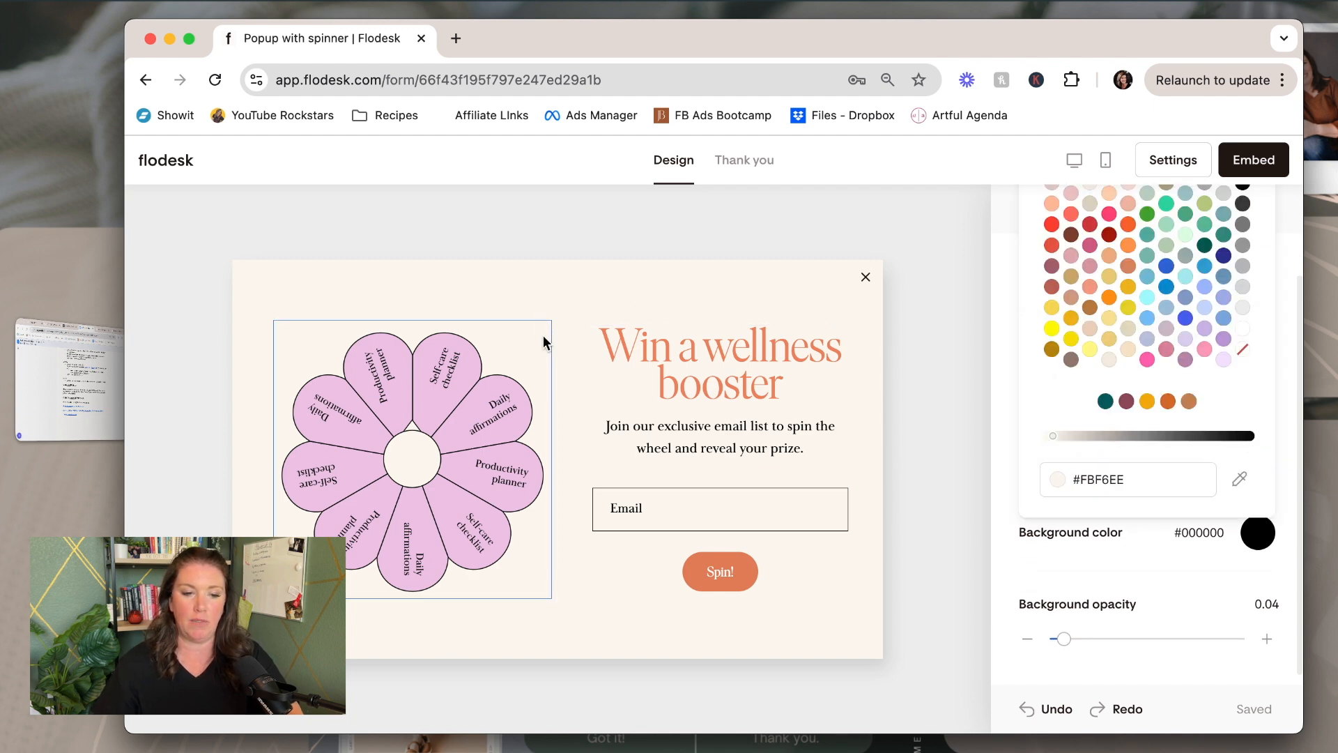
{"action": "left_click", "coordinate": [997, 468]}
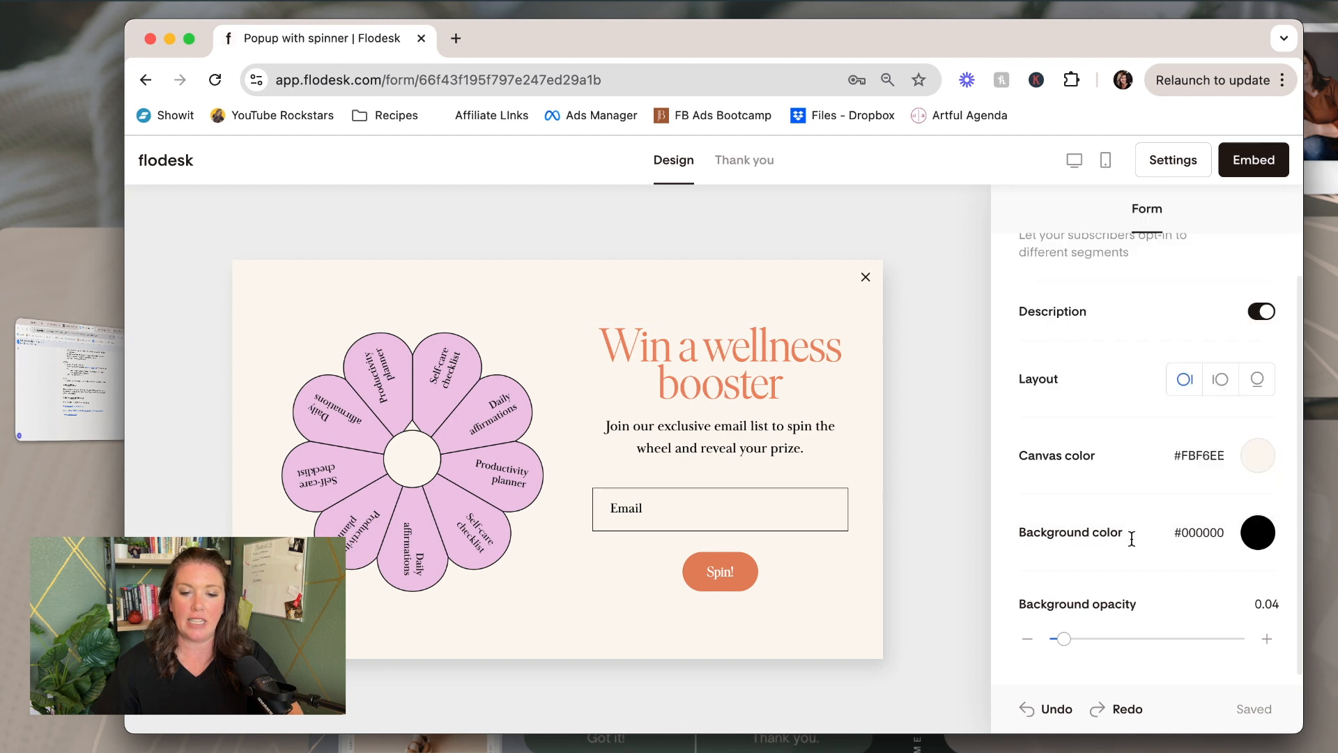
{"action": "left_click", "coordinate": [1258, 534]}
{"action": "mouse_move", "coordinate": [1063, 638]}
{"action": "left_mouse_down"}
{"action": "mouse_move", "coordinate": [1208, 641]}
{"action": "mouse_move", "coordinate": [1060, 646]}
{"action": "left_mouse_up"}
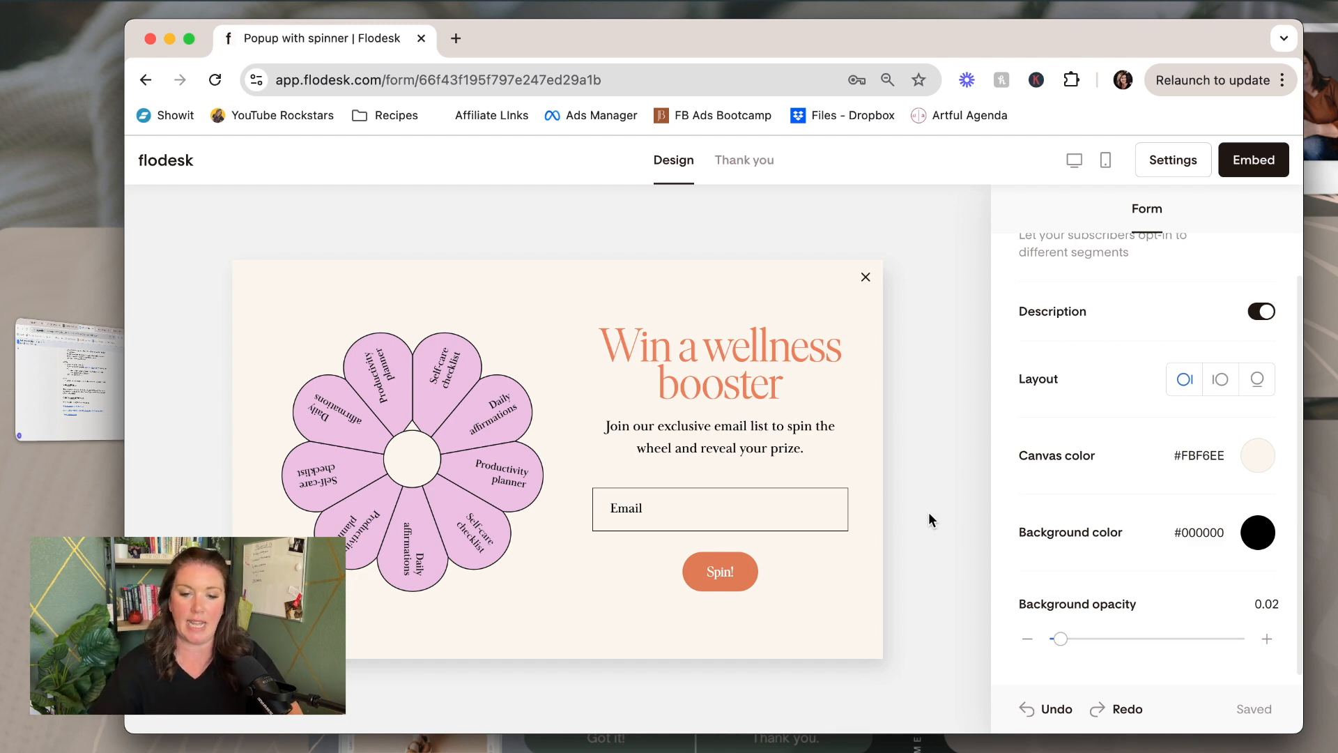
{"action": "scroll", "coordinate": [1125, 475], "scroll_direction": "down", "scroll_amount": 1}
{"action": "scroll", "coordinate": [1125, 484], "scroll_direction": "up", "scroll_amount": 2}
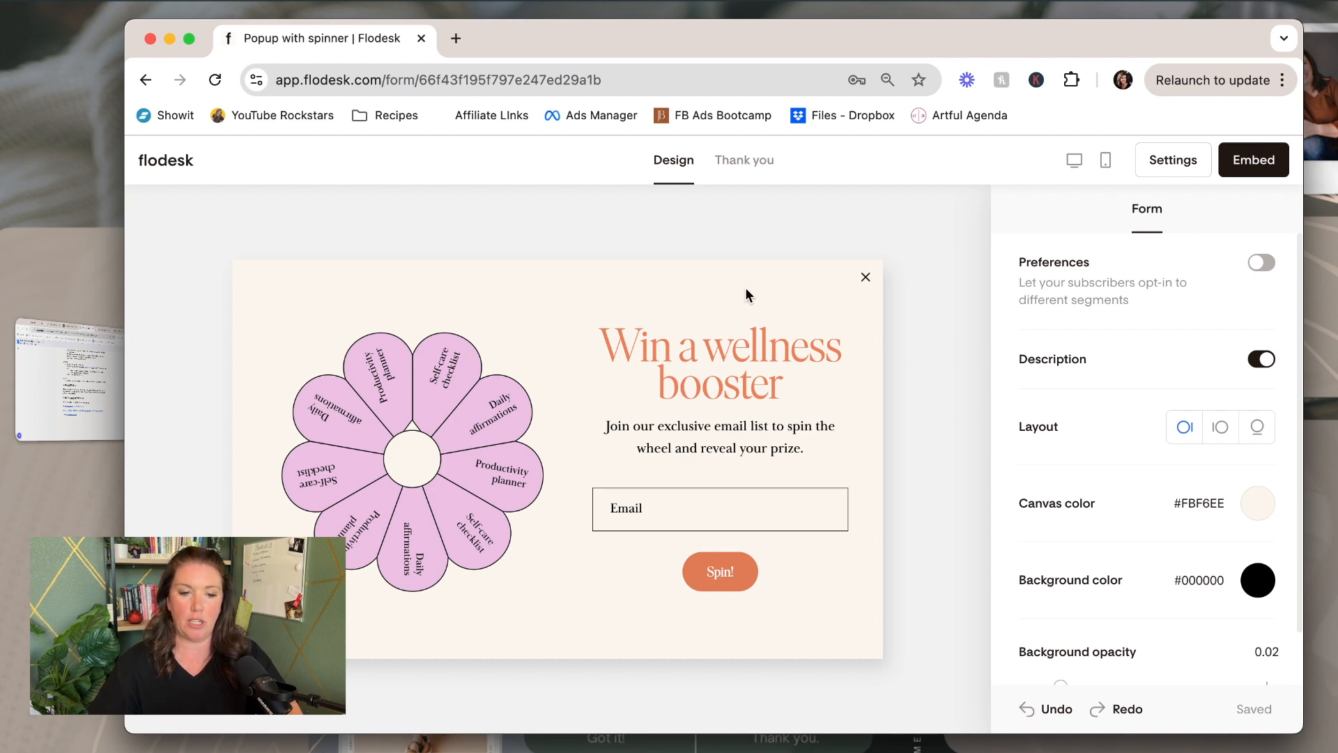
Change the headline to 'Spin To Win!' and colour it maroon
{"action": "left_click", "coordinate": [745, 380]}
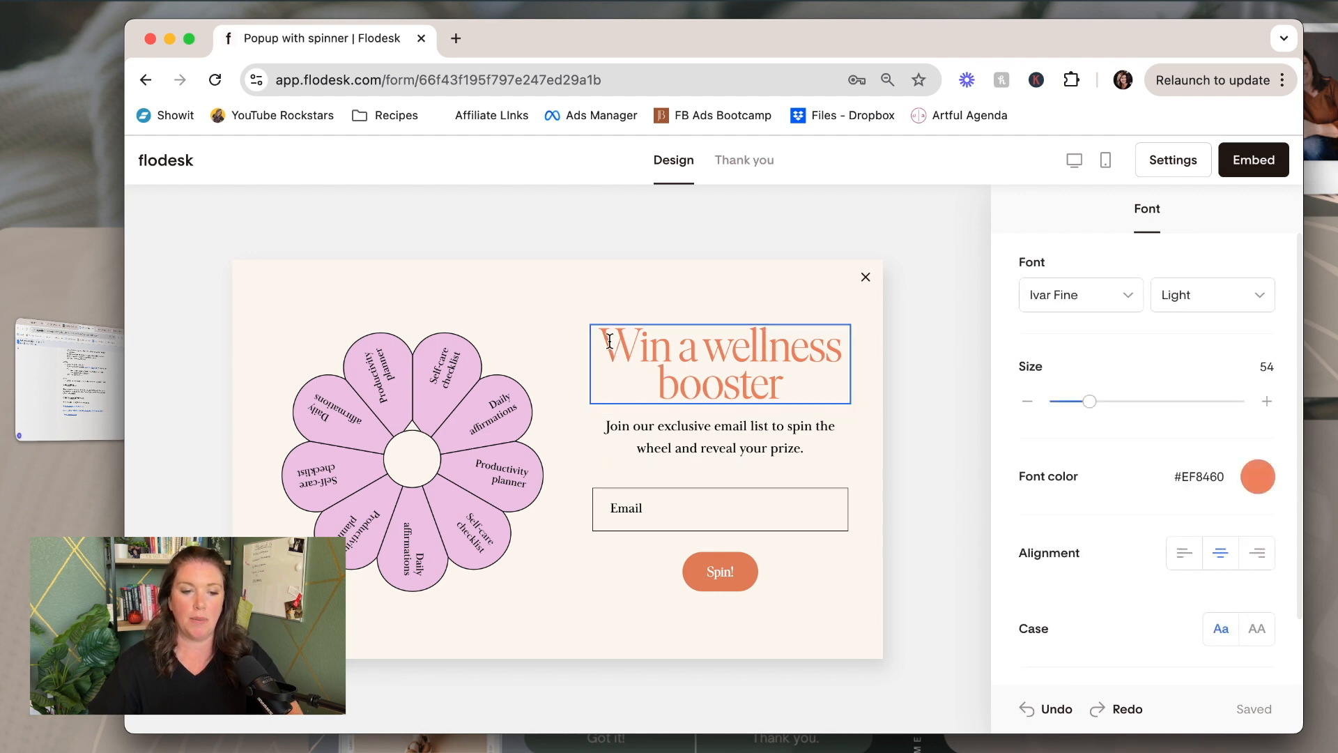
{"action": "left_click_drag", "start_coordinate": [609, 341], "coordinate": [782, 382]}
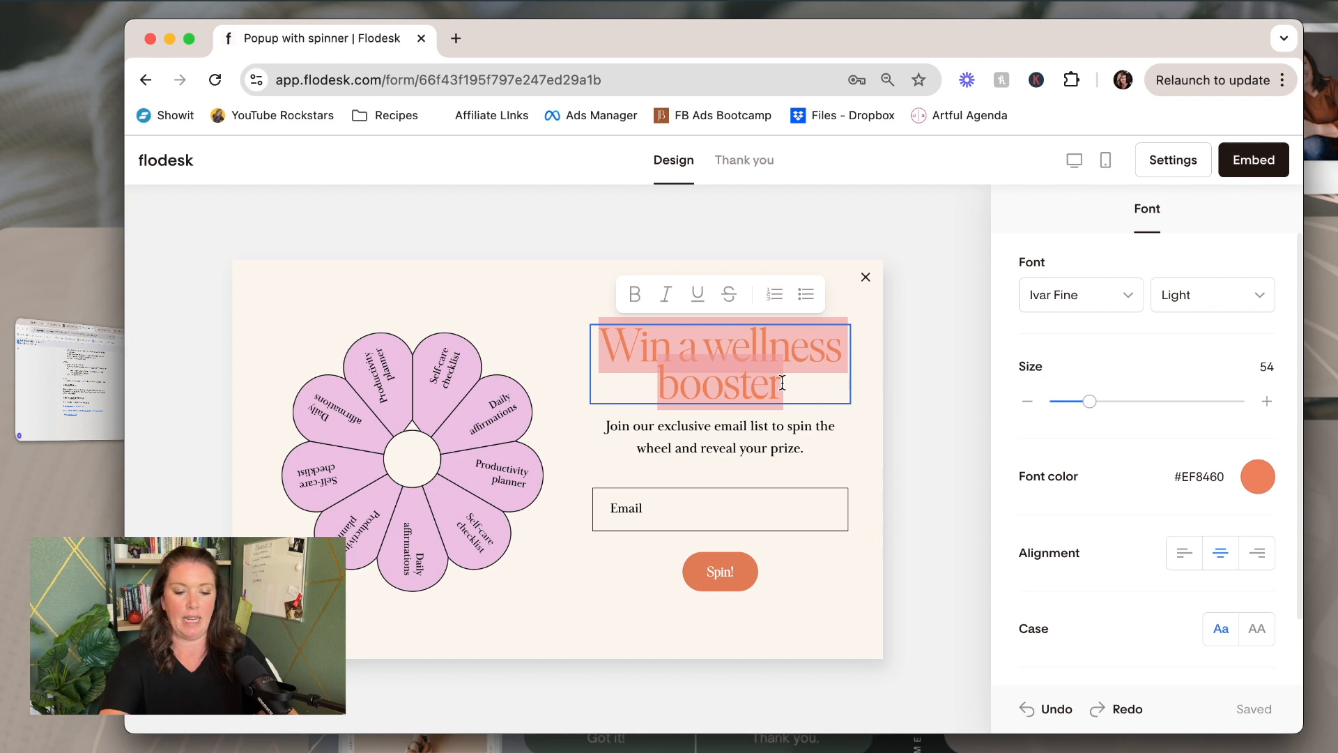
{"action": "type", "text": "Spin To Win!"}
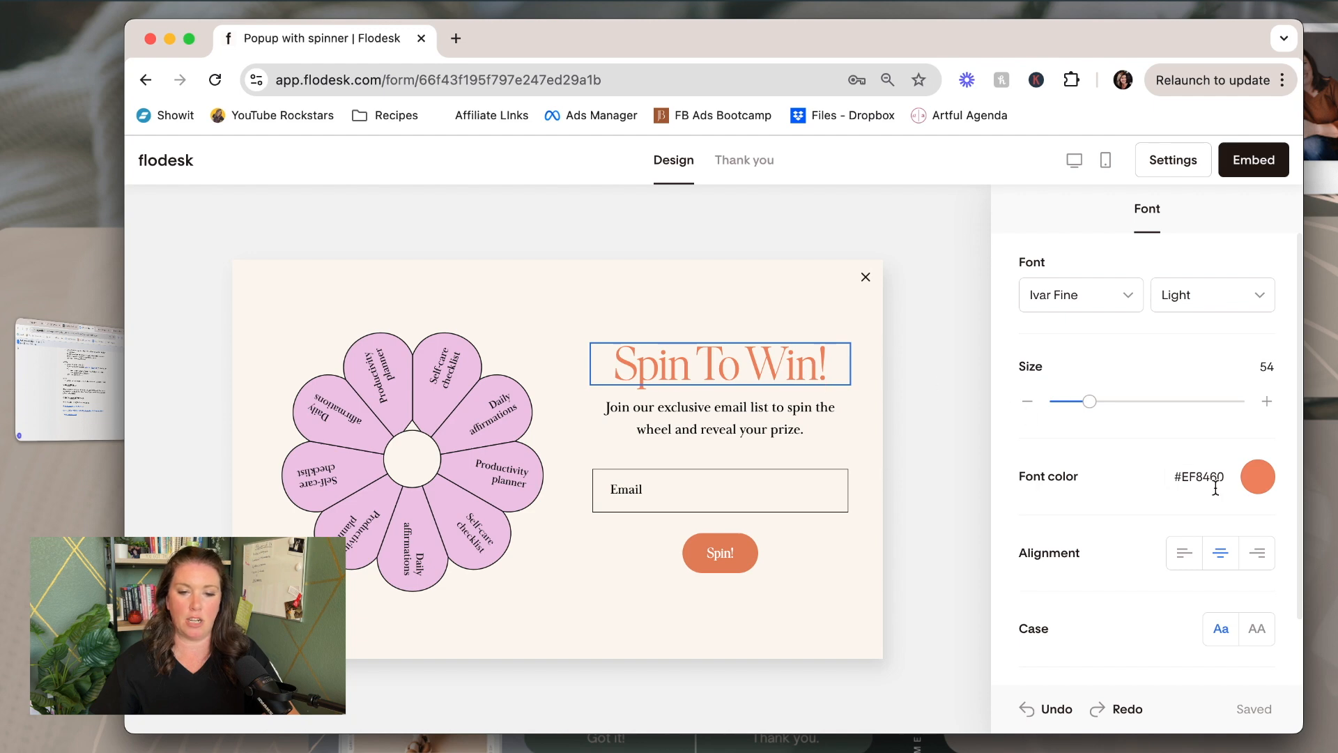
{"action": "left_click", "coordinate": [1259, 478]}
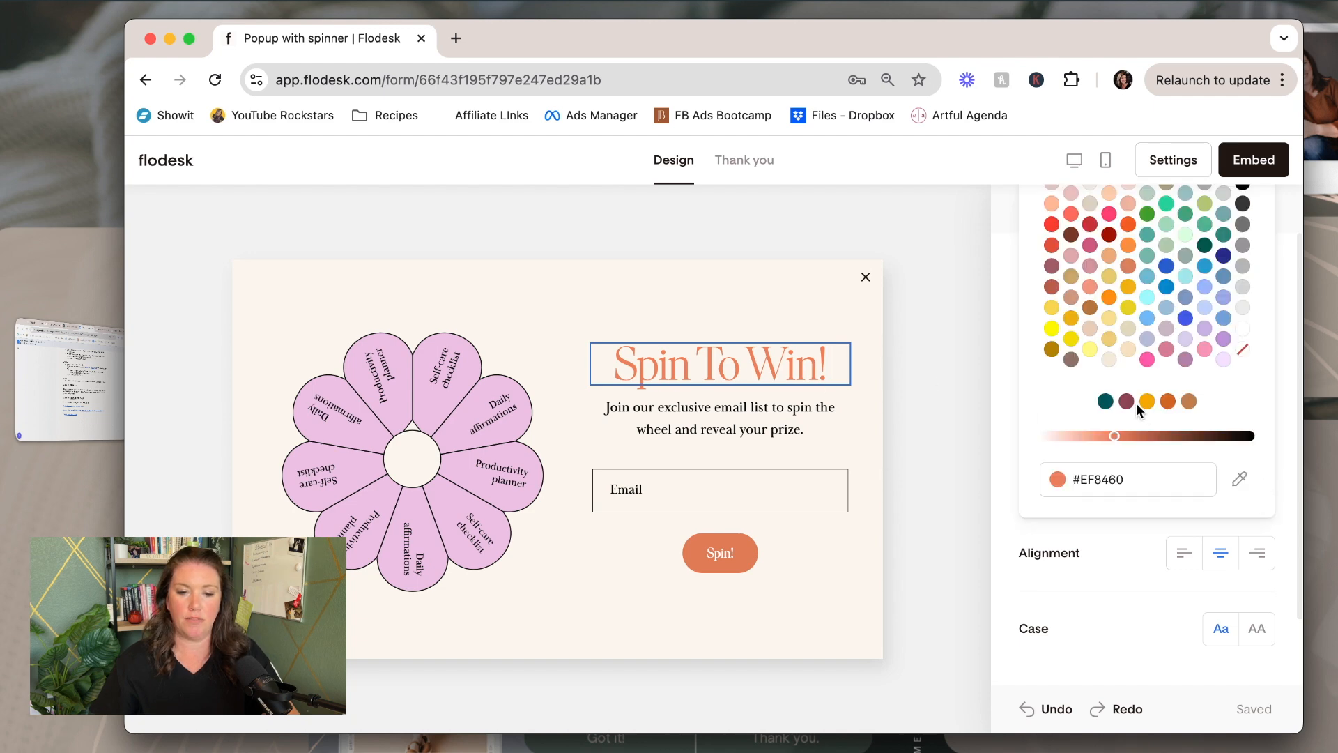
{"action": "left_click", "coordinate": [1108, 406]}
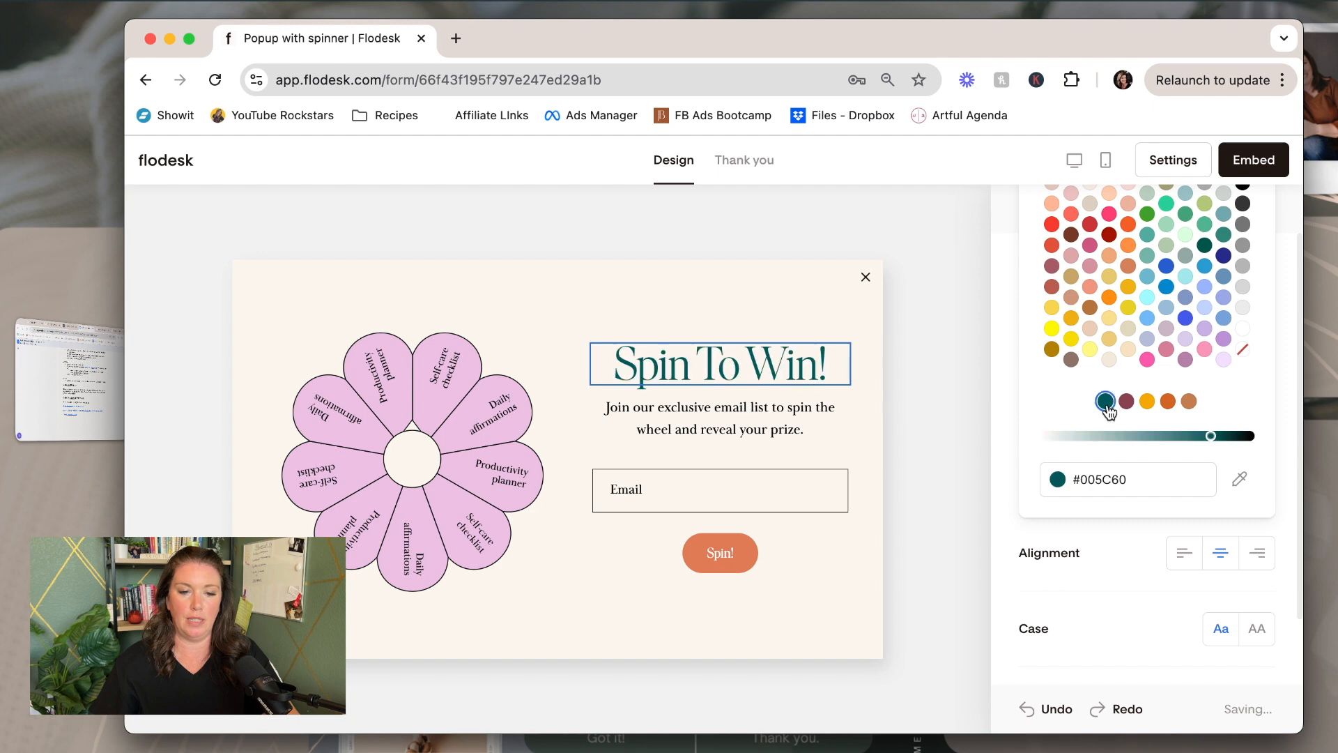
{"action": "left_click", "coordinate": [1127, 404]}
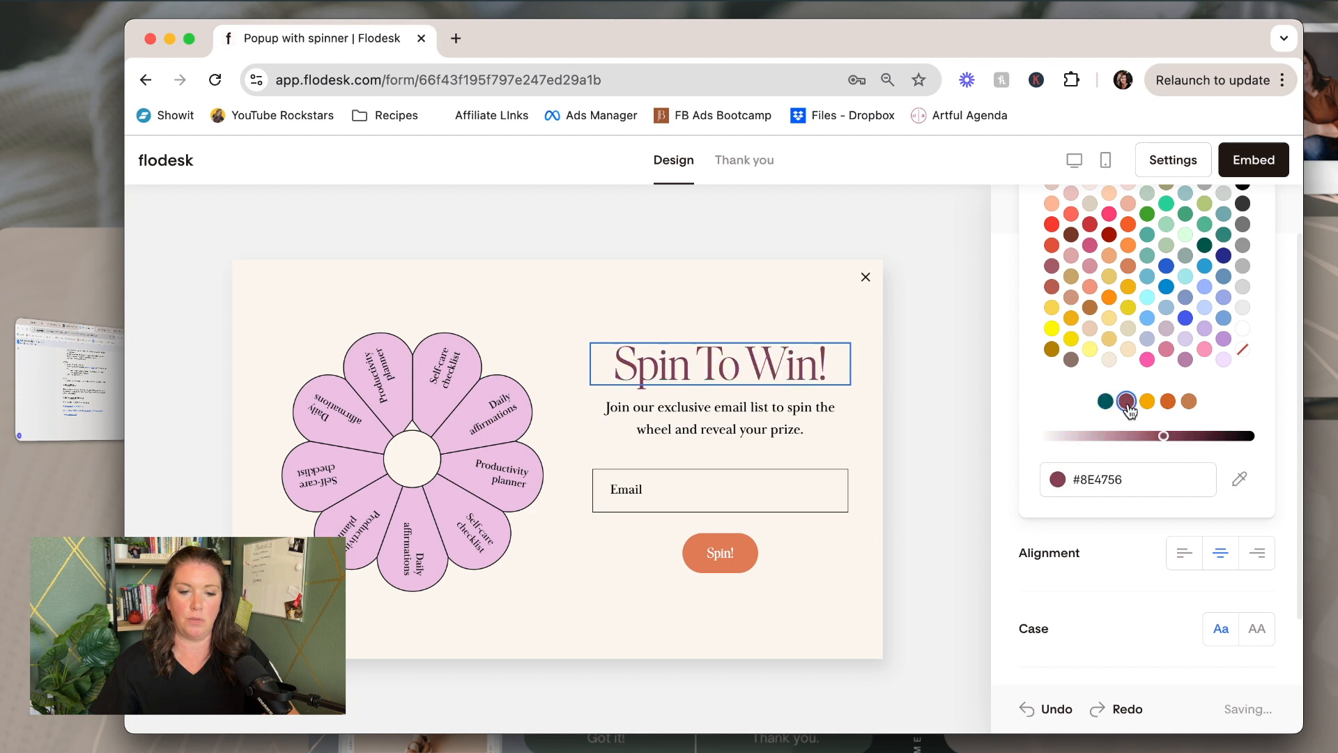
Replace the subtitle with 'Spin the wheel to win a discount on your next session!'
{"action": "left_click", "coordinate": [767, 414]}
{"action": "left_click_drag", "start_coordinate": [843, 427], "coordinate": [602, 411]}
{"action": "type", "text": "Sp"}
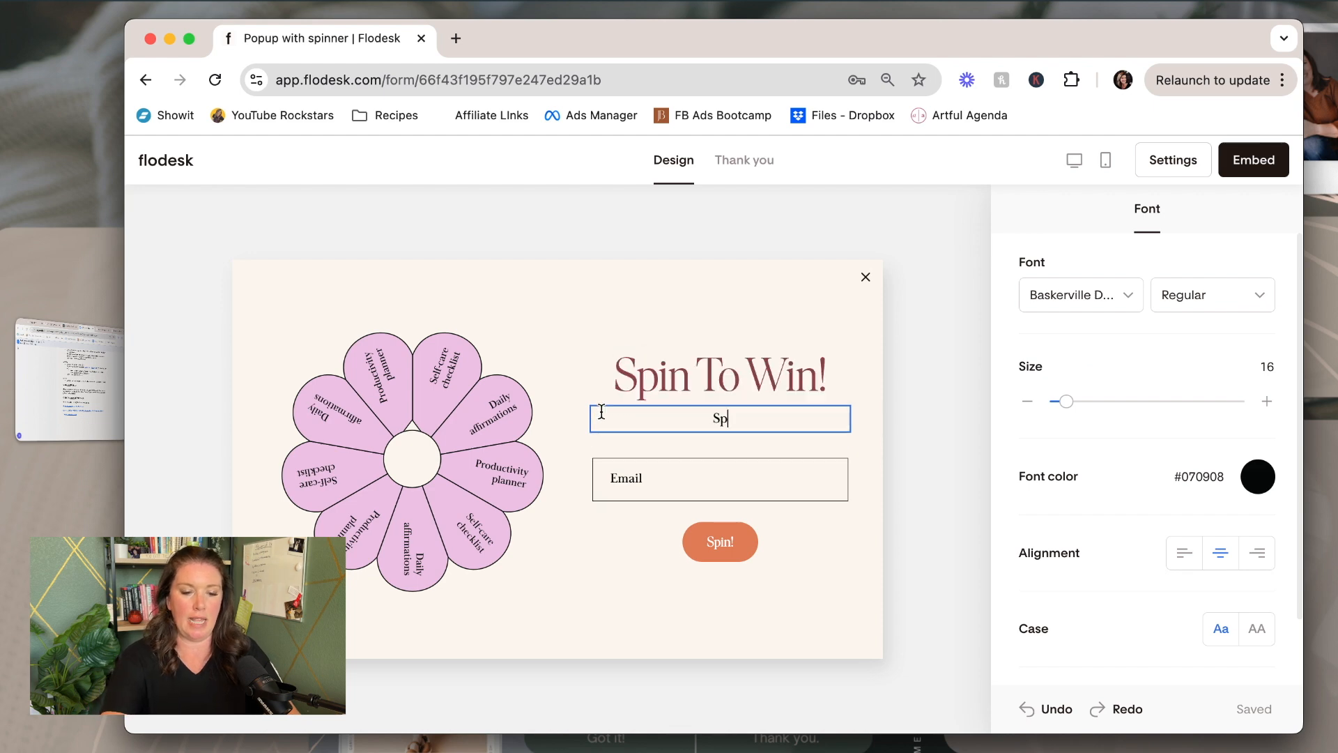
{"action": "type", "text": "in the wh"}
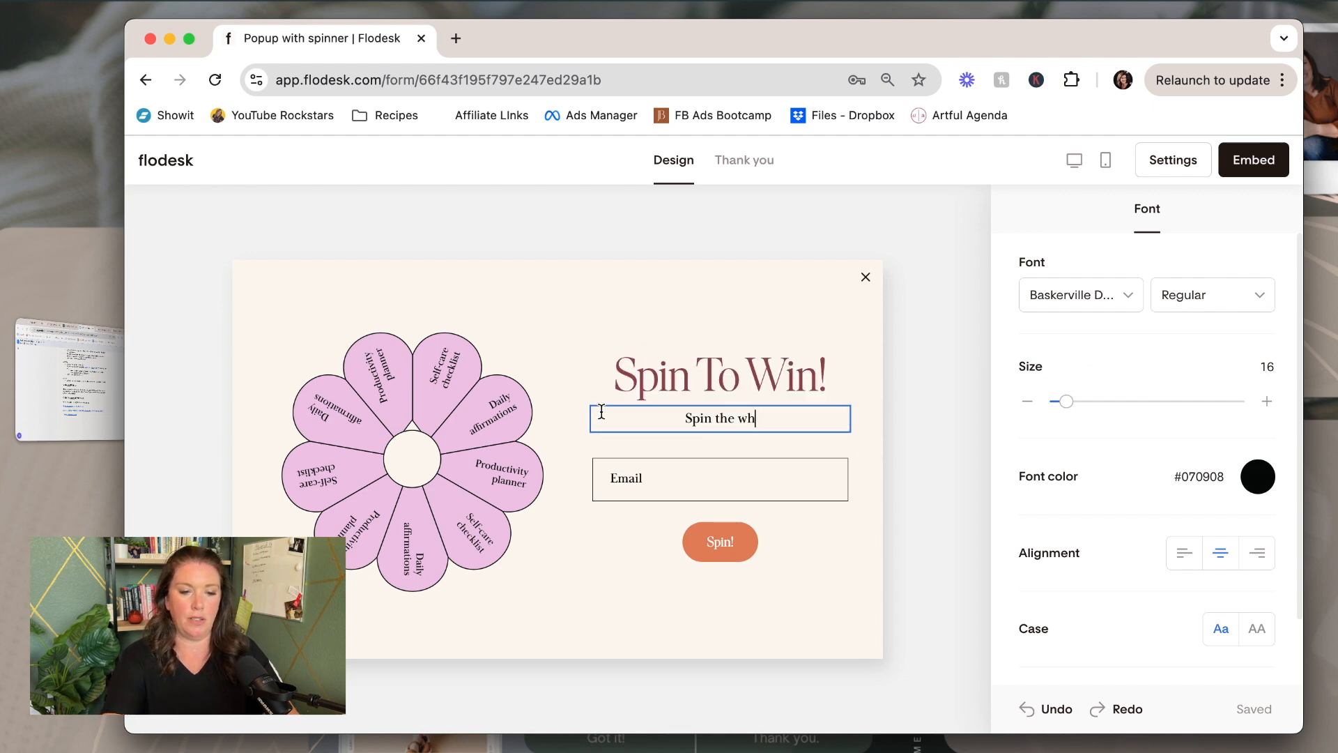
{"action": "type", "text": "eel to win a"}
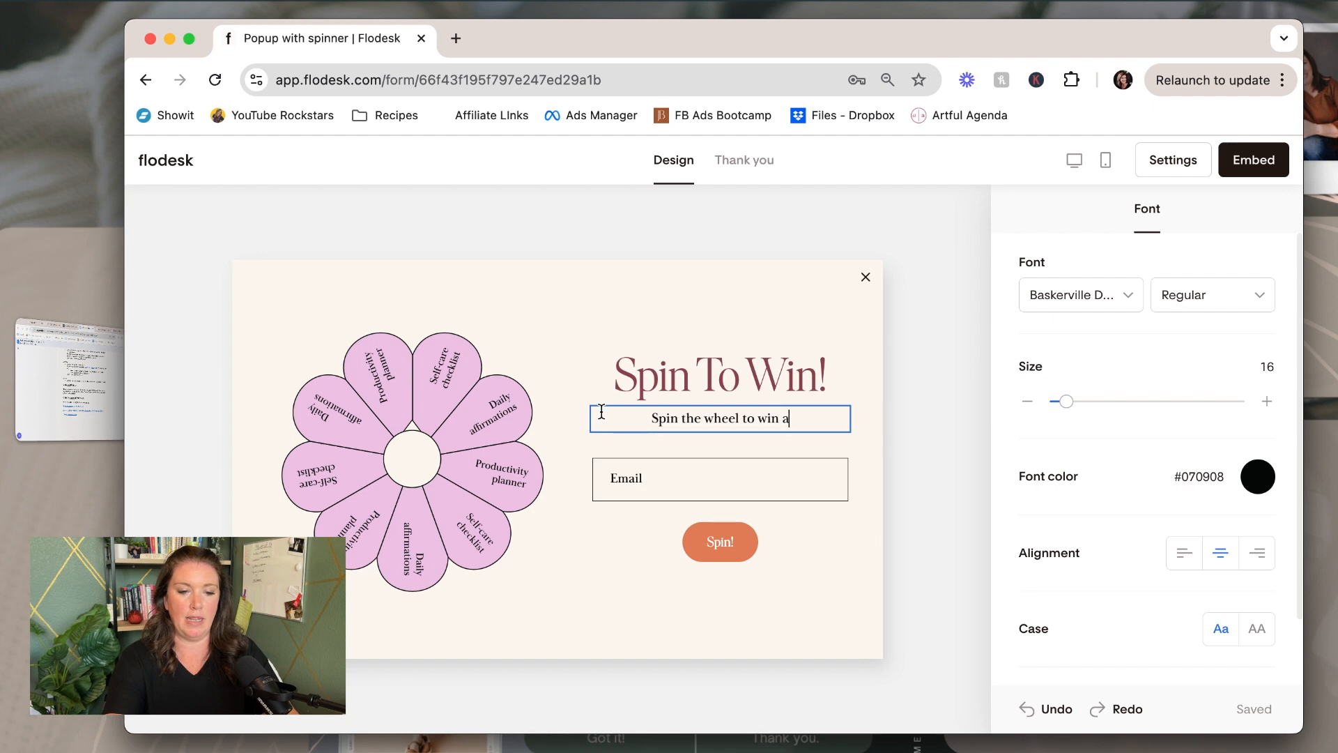
{"action": "type", "text": " discount on yo"}
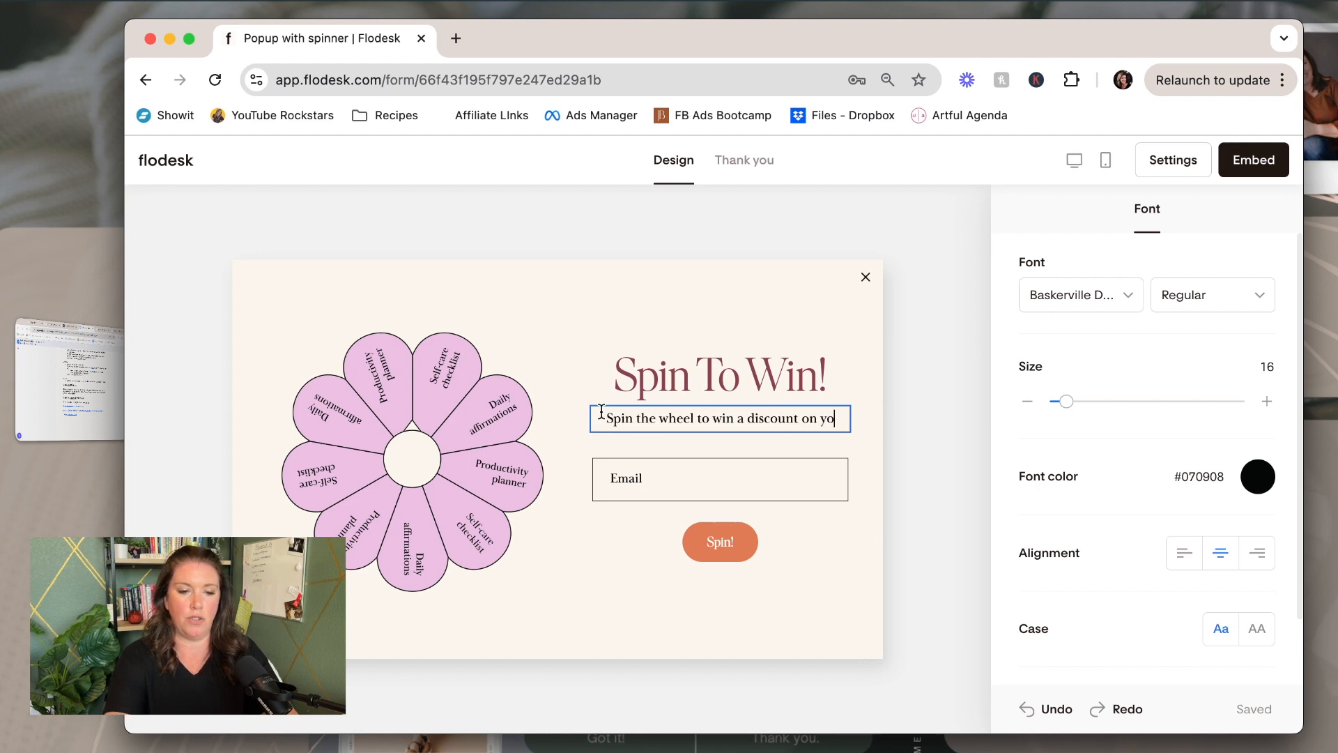
{"action": "type", "text": "ur next session!"}
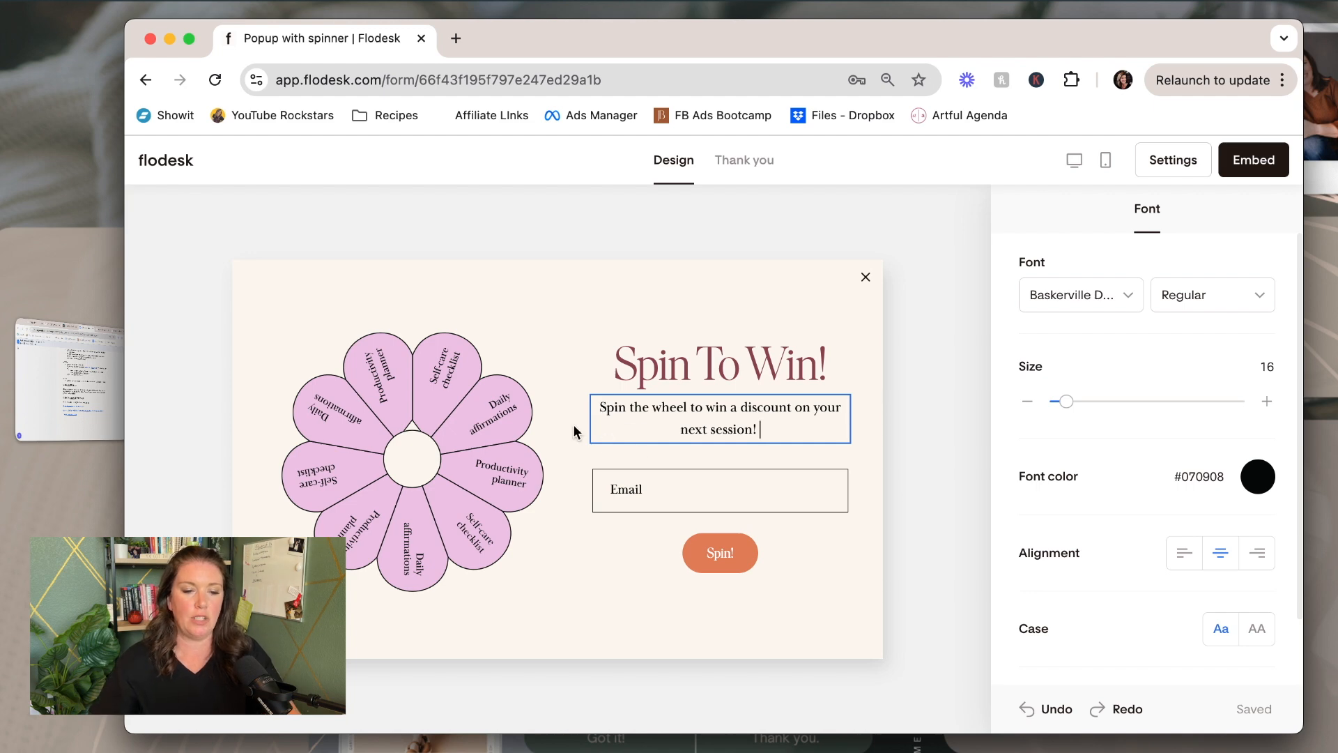
{"action": "left_click", "coordinate": [575, 415]}
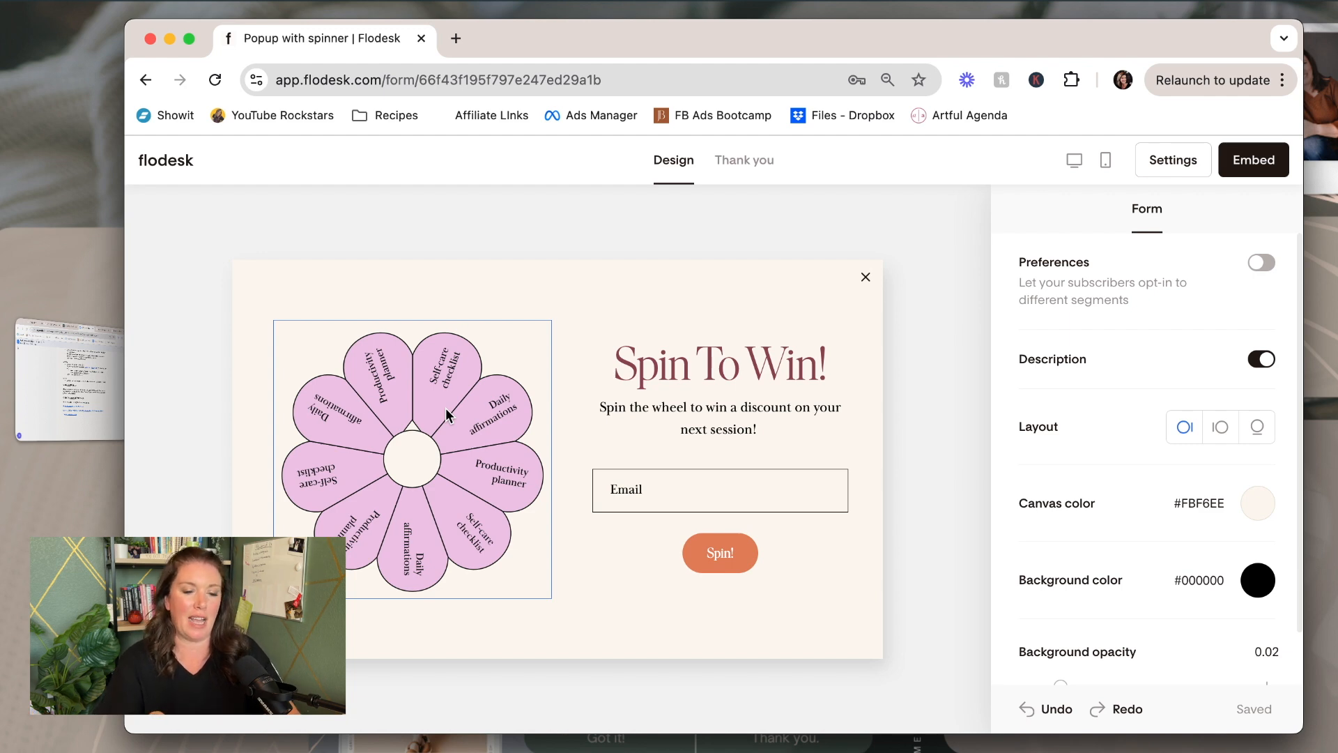
Set the button's fill colour to teal #007E85
{"action": "left_click", "coordinate": [690, 560]}
{"action": "left_click", "coordinate": [1257, 394]}
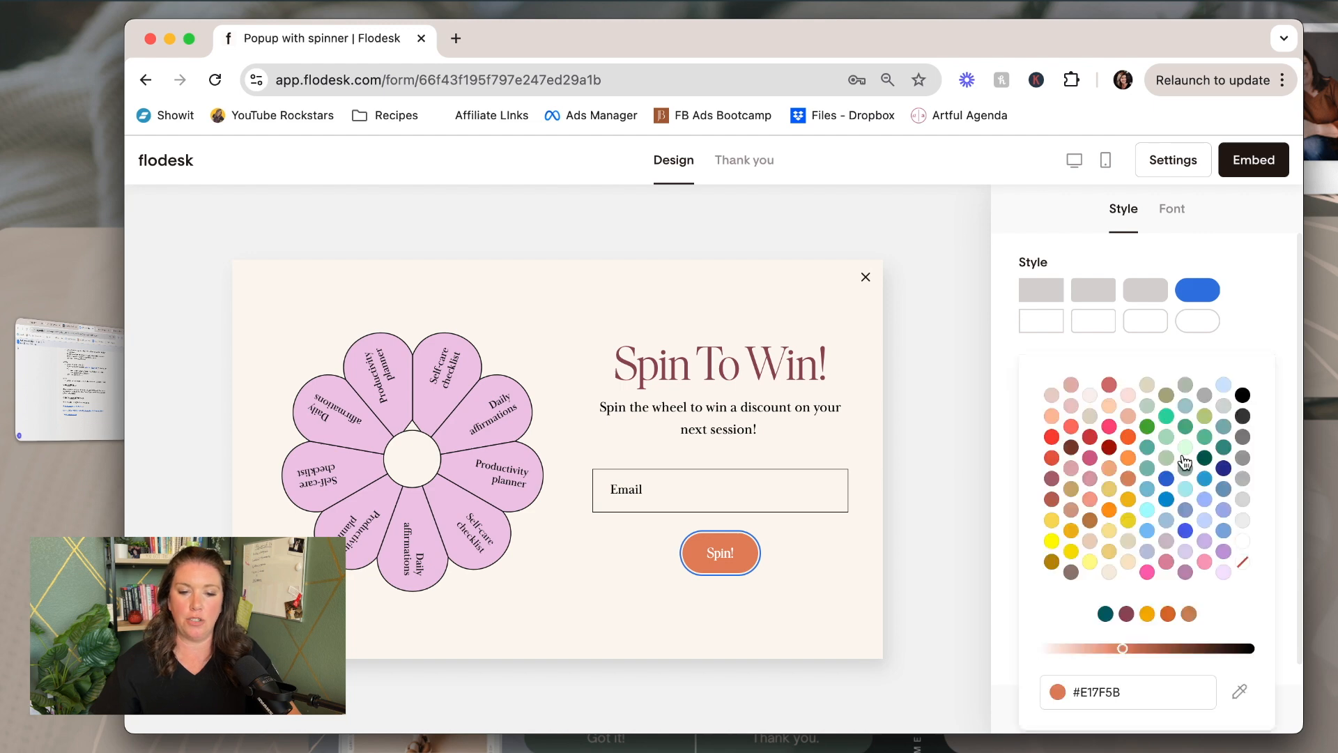
{"action": "left_click", "coordinate": [1105, 613]}
{"action": "left_click_drag", "start_coordinate": [1213, 648], "coordinate": [1198, 654]}
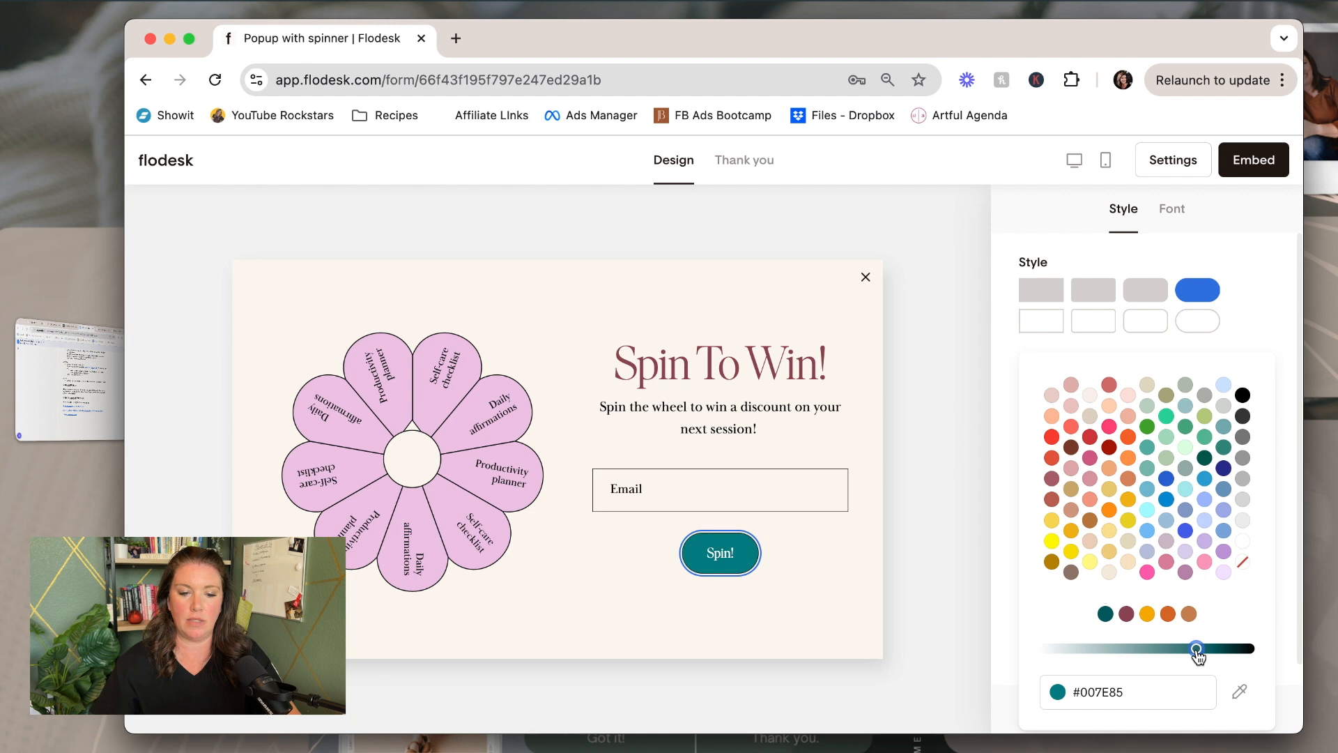
Relabel the button from 'Spin!' to 'SPIN!'
{"action": "left_click", "coordinate": [709, 556]}
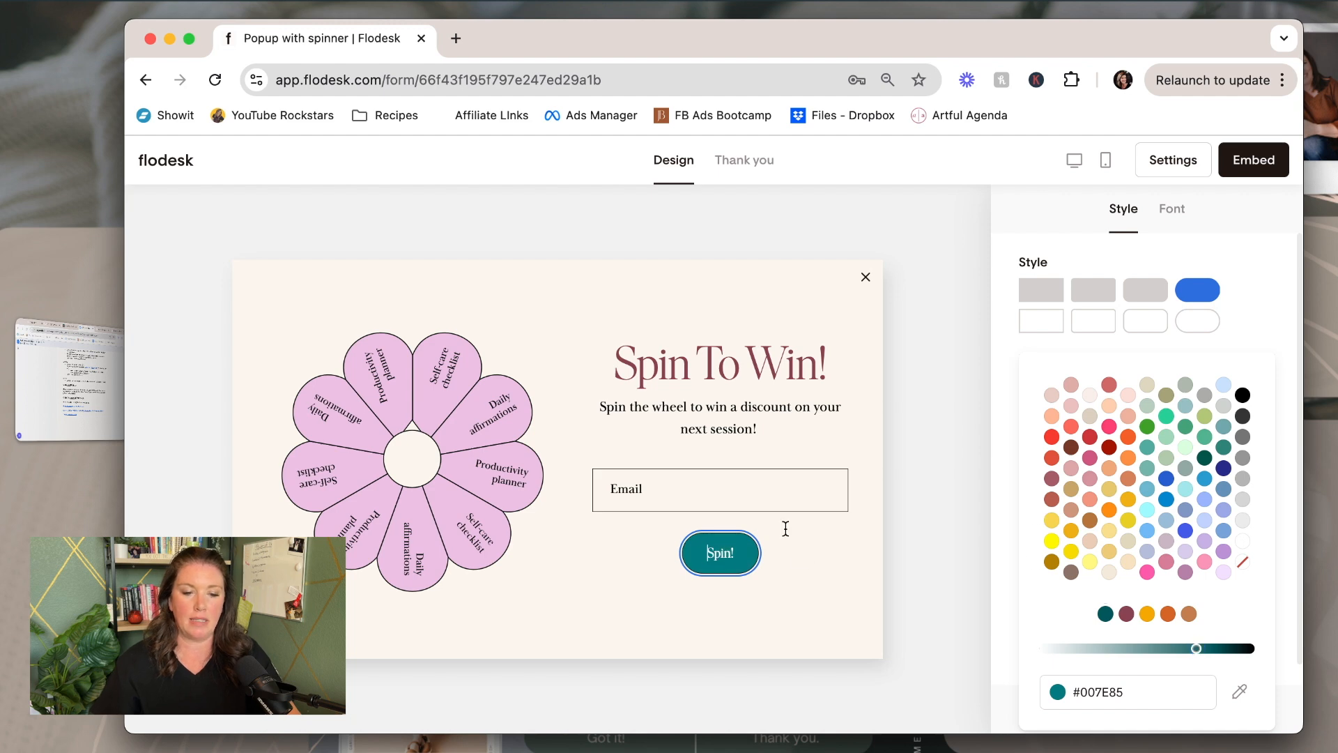
{"action": "double_click", "coordinate": [719, 553]}
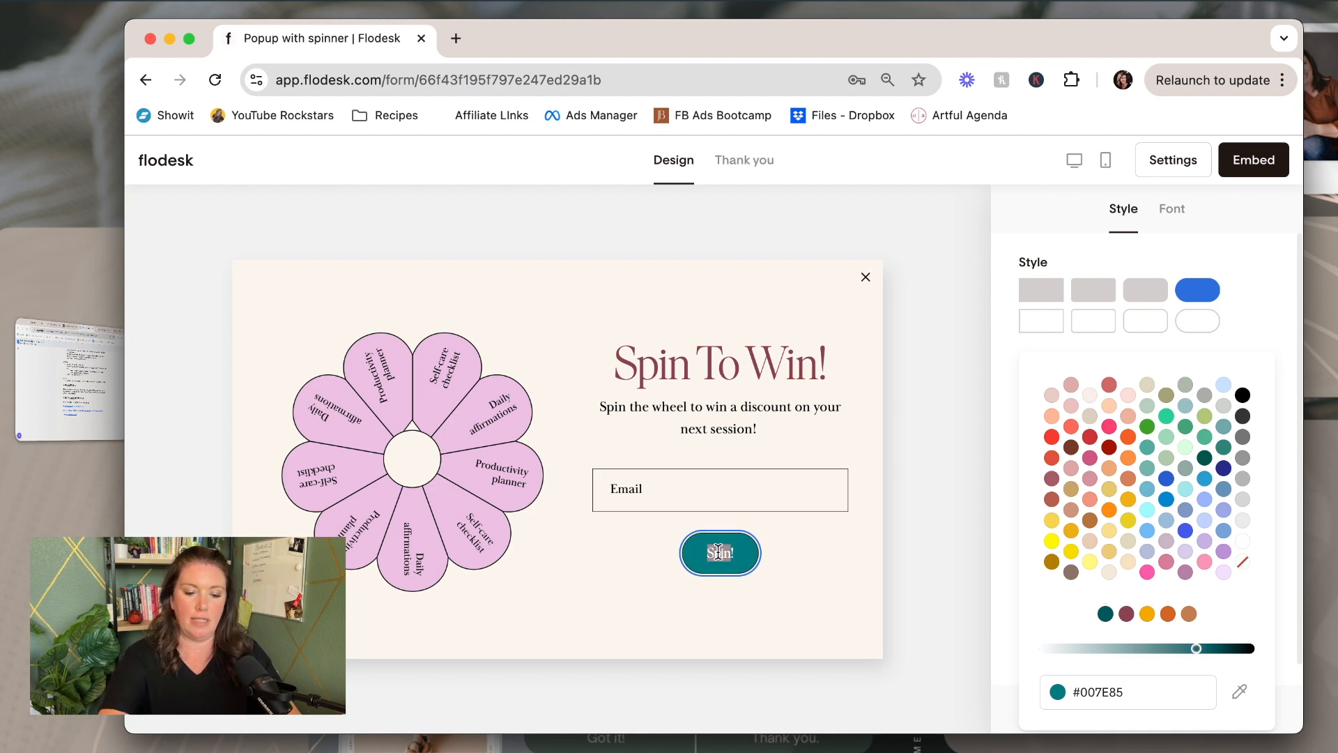
{"action": "type", "text": "Le"}
{"action": "key", "text": "BackSpace"}
{"action": "type", "text": "SPIN!"}
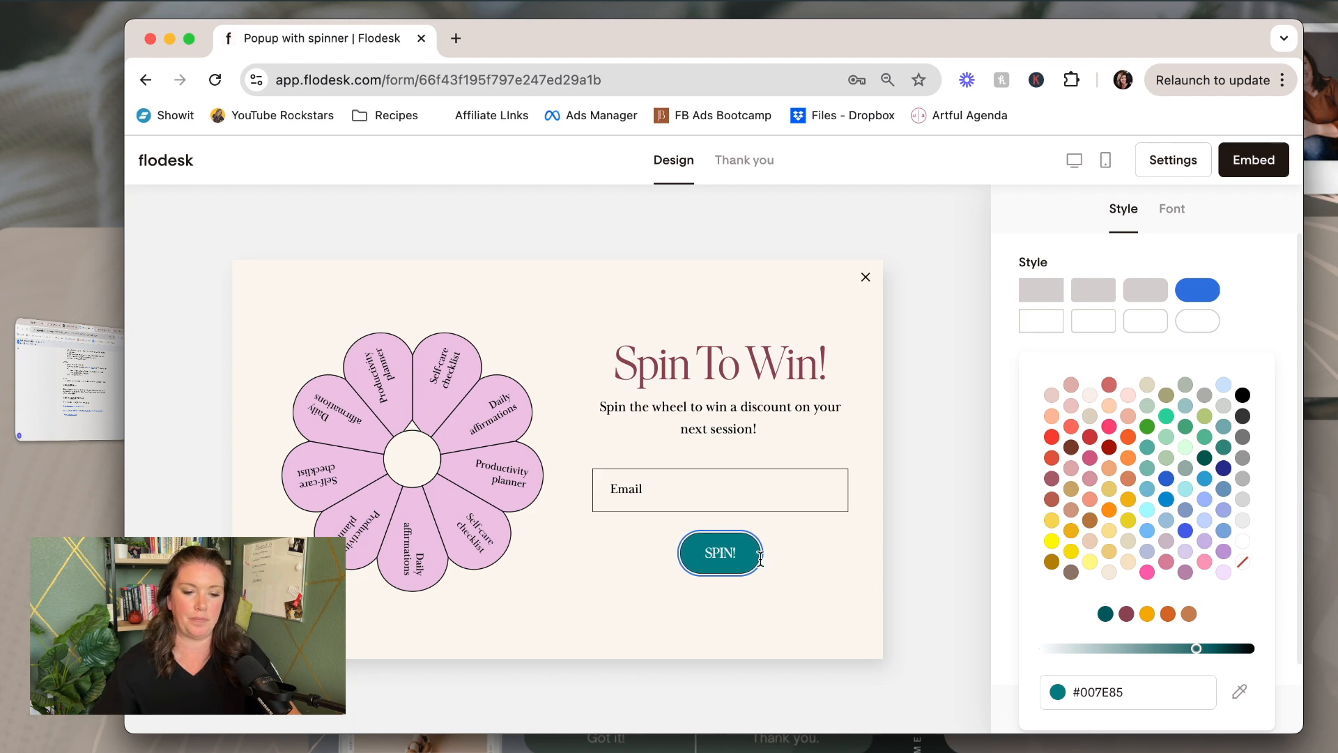
{"action": "left_click", "coordinate": [805, 564]}
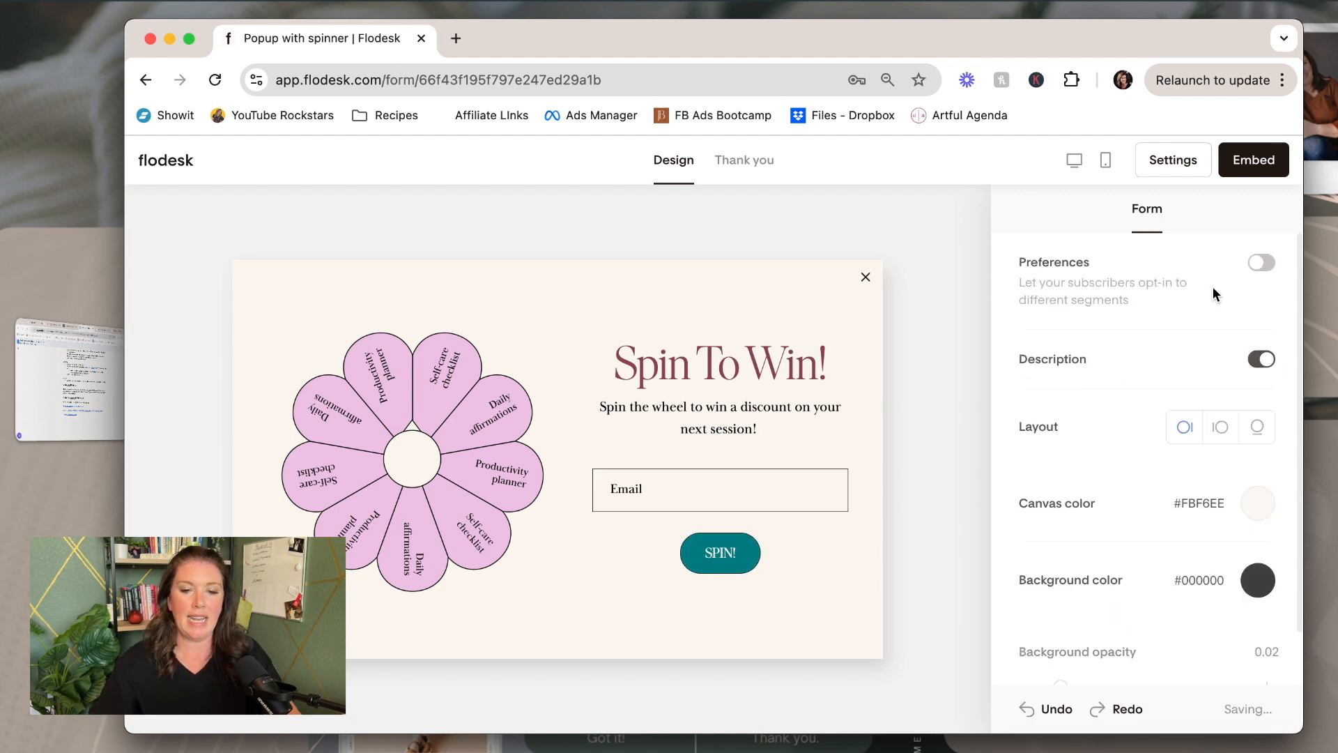
Widen the SPIN! button to 36 and set its label to size 24, all capitals
{"action": "left_click", "coordinate": [745, 558]}
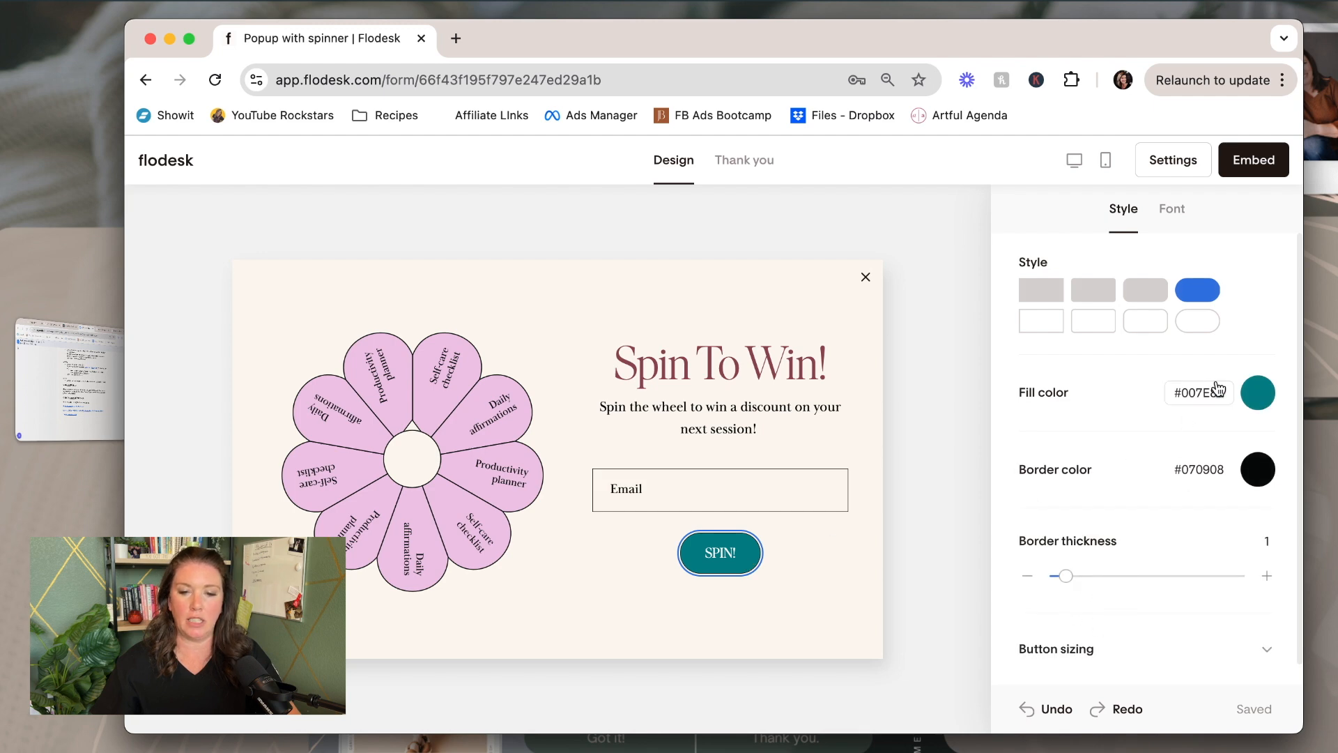
{"action": "scroll", "coordinate": [1090, 533], "scroll_direction": "down", "scroll_amount": 1}
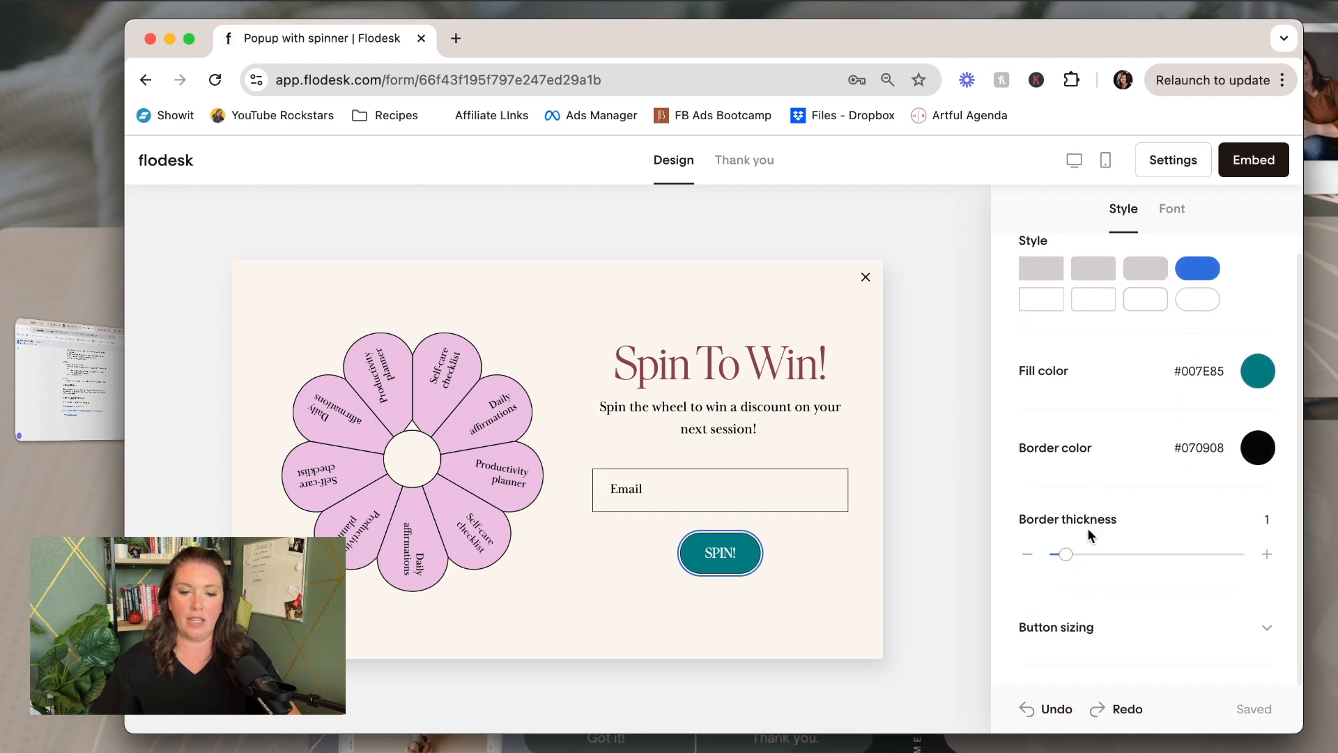
{"action": "left_click", "coordinate": [1091, 630]}
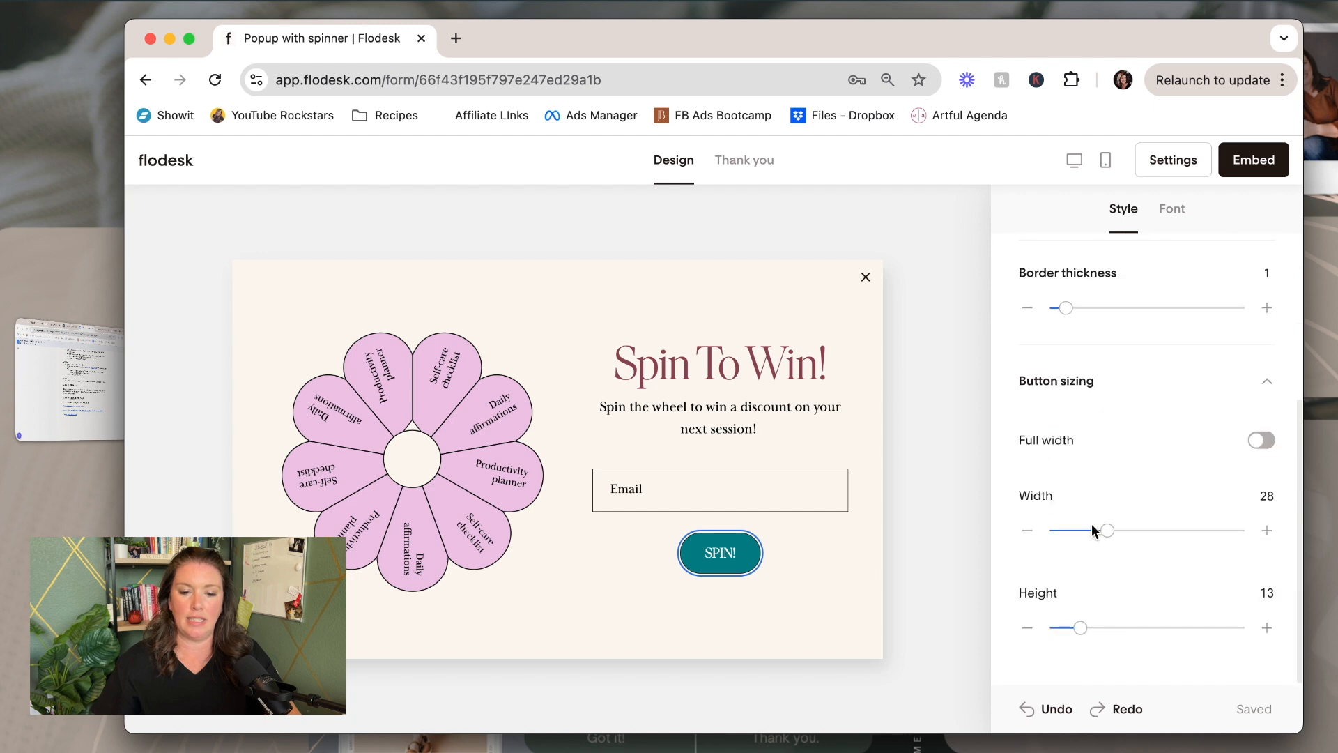
{"action": "left_click_drag", "start_coordinate": [1118, 531], "coordinate": [1122, 533]}
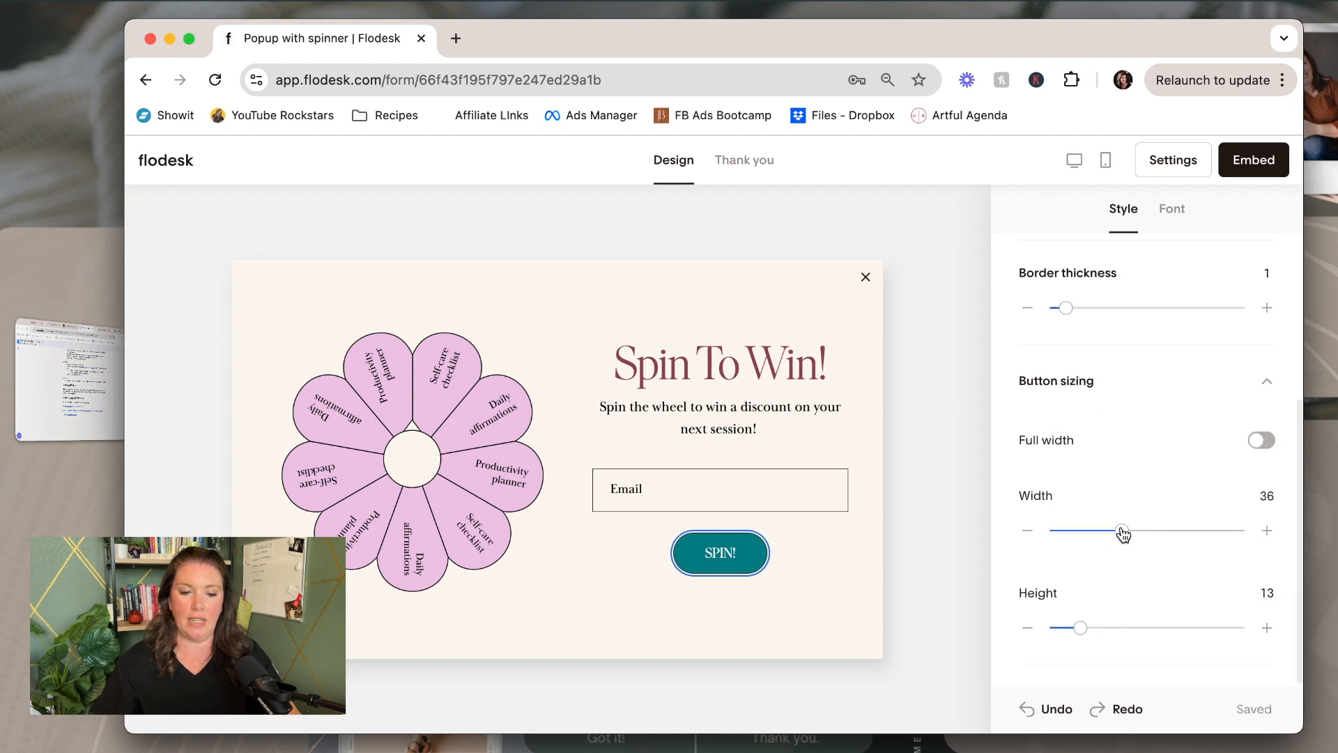
{"action": "left_click", "coordinate": [1170, 211]}
{"action": "left_click_drag", "start_coordinate": [1070, 335], "coordinate": [1070, 332]}
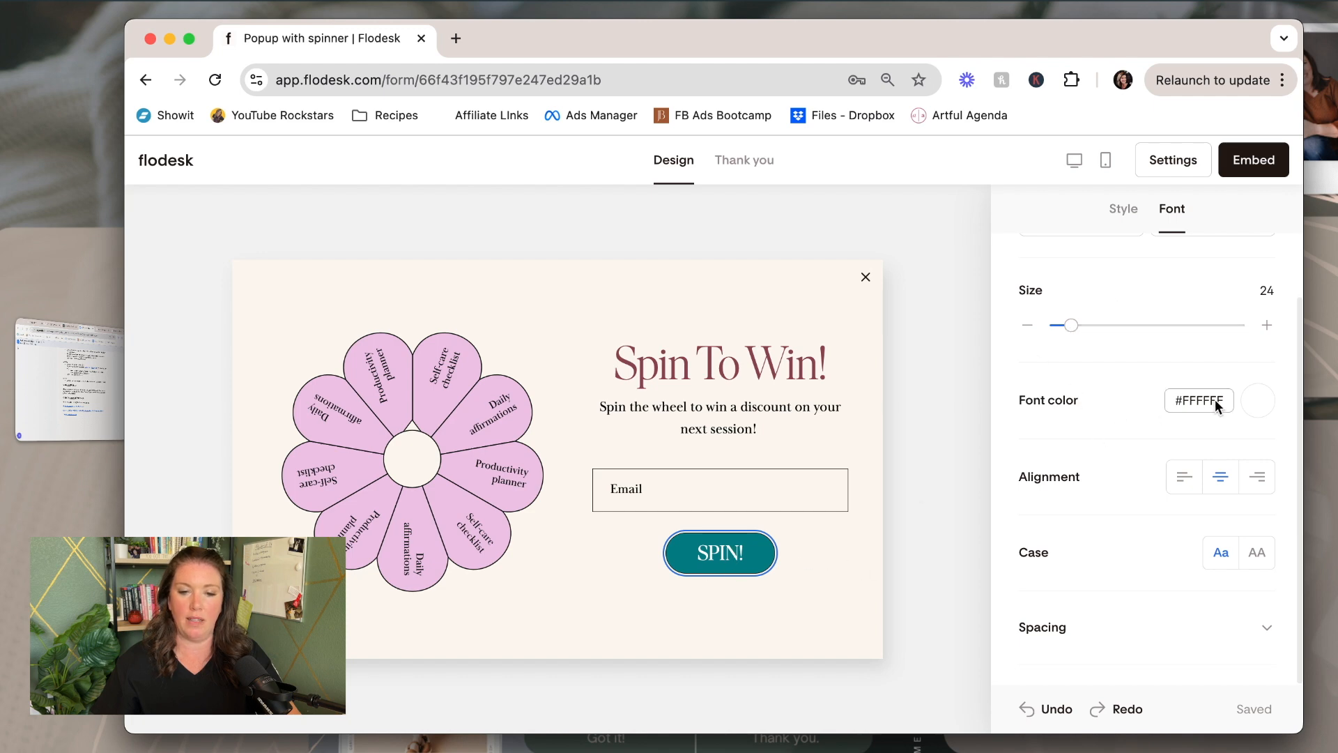
{"action": "left_click", "coordinate": [1253, 550]}
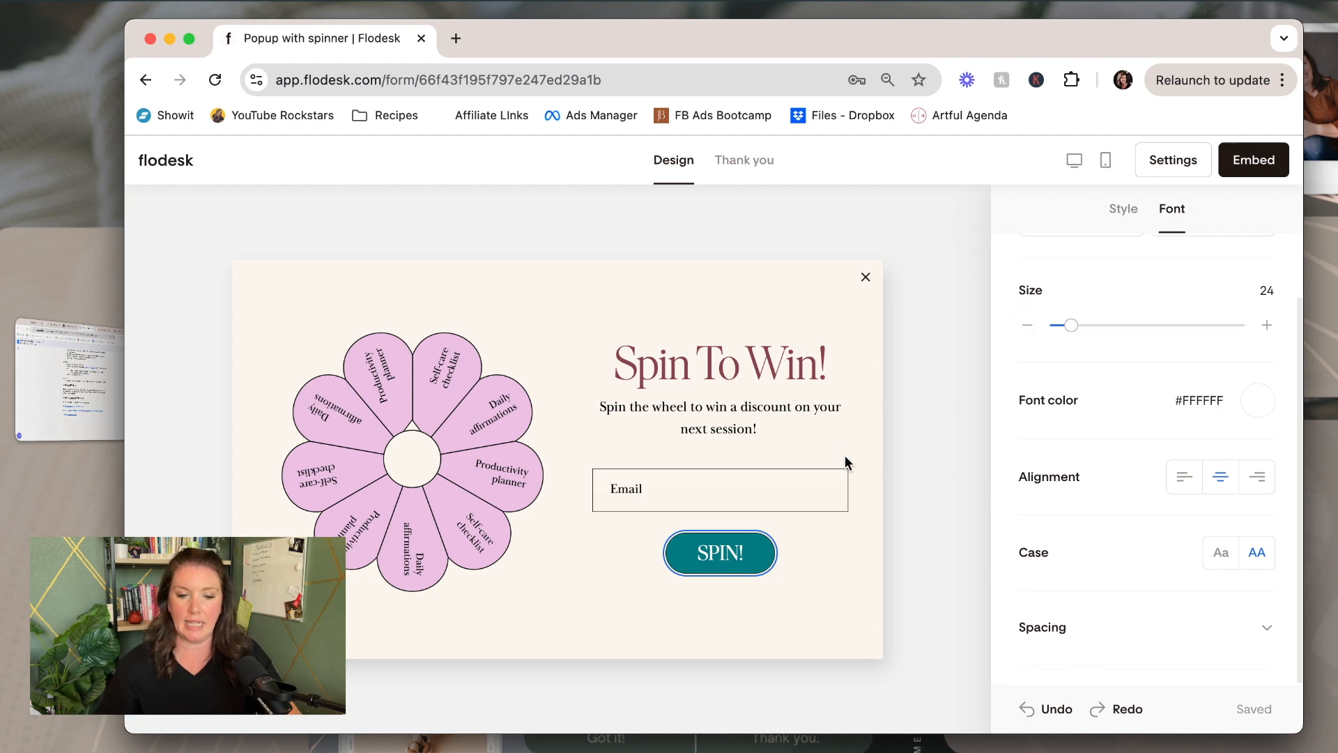
{"action": "left_click", "coordinate": [865, 441]}
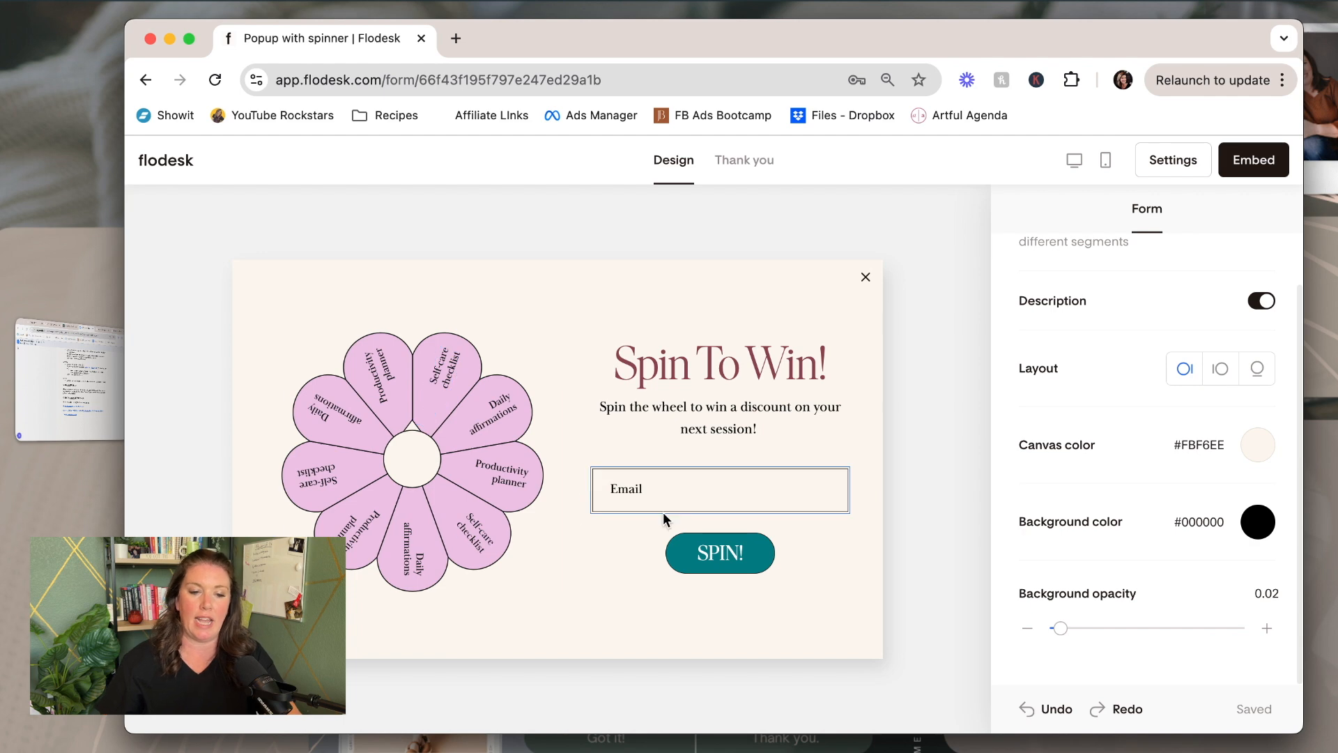
Add an optional First name field and move it above the Email field
{"action": "left_click", "coordinate": [746, 496]}
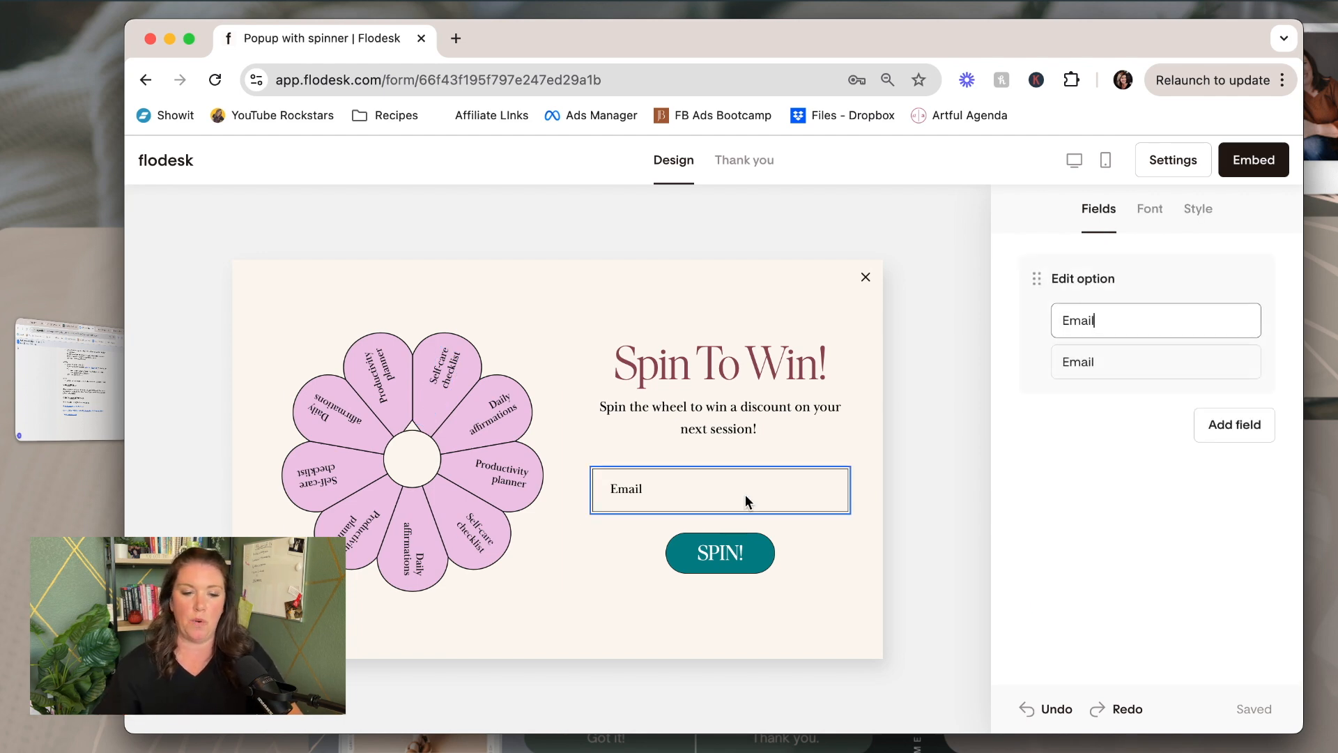
{"action": "left_click", "coordinate": [1217, 427]}
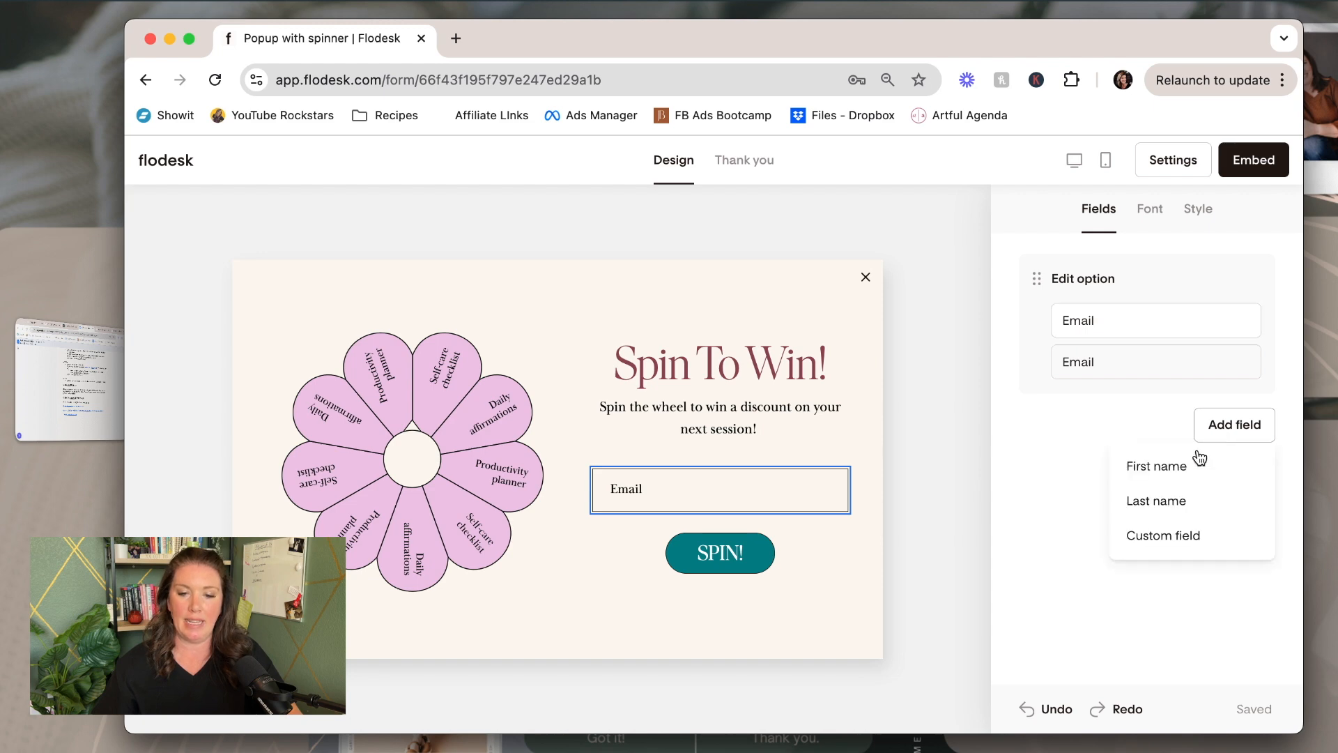
{"action": "left_click", "coordinate": [1180, 474]}
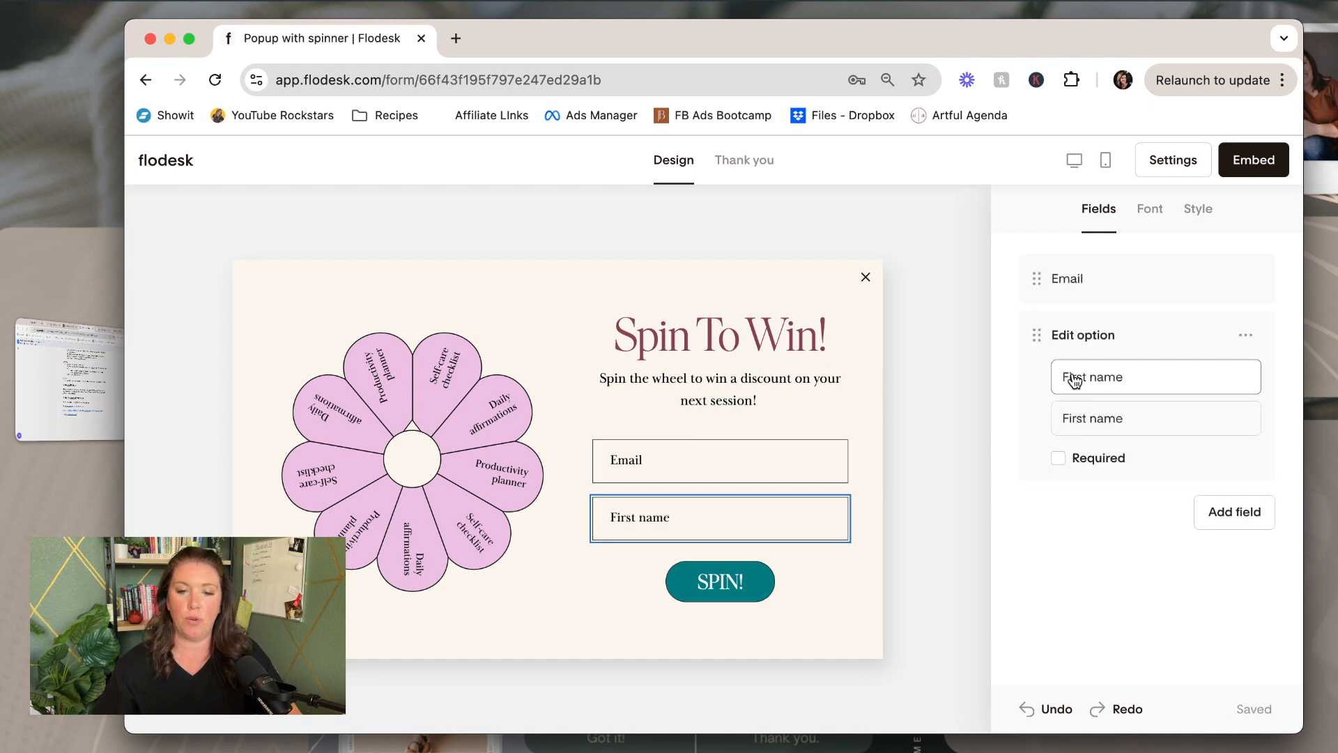
{"action": "left_click_drag", "start_coordinate": [1036, 336], "coordinate": [1055, 266]}
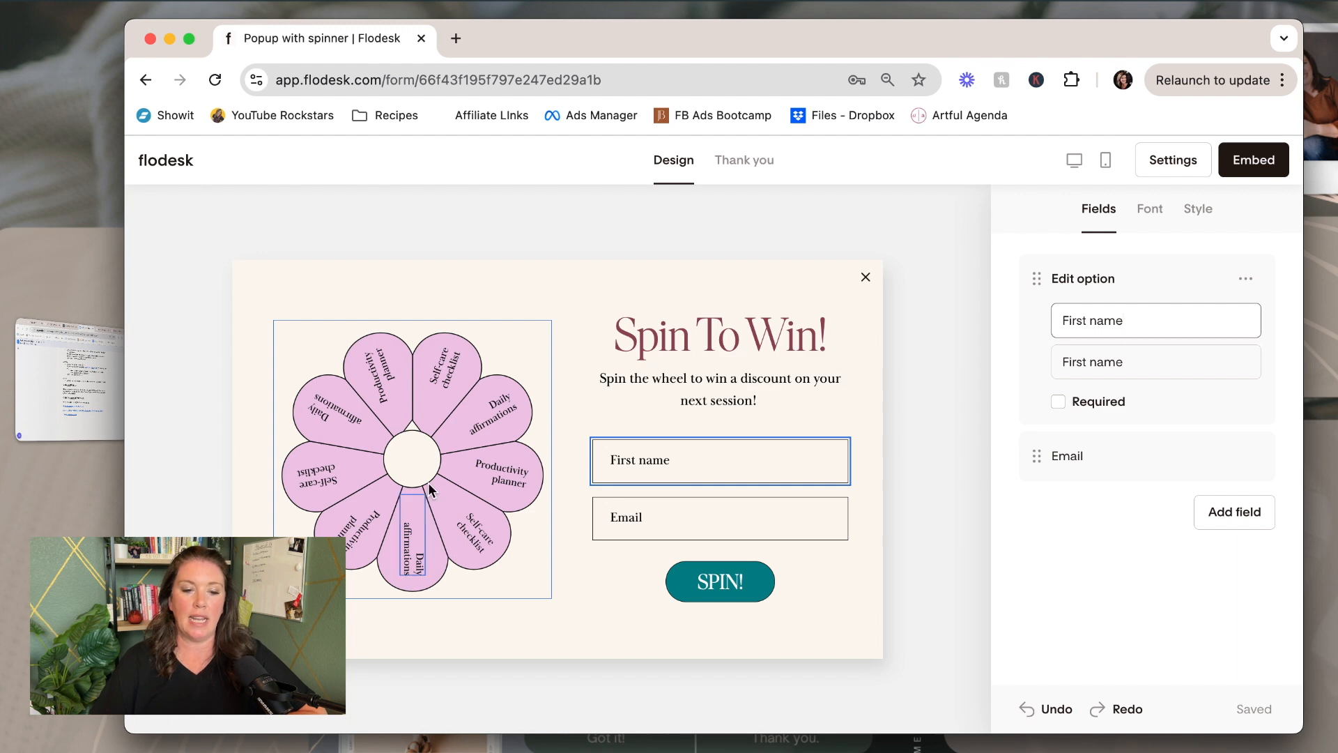
Change the wheel shape from hexagon to the round twelve-slice wheel
{"action": "left_click", "coordinate": [474, 365]}
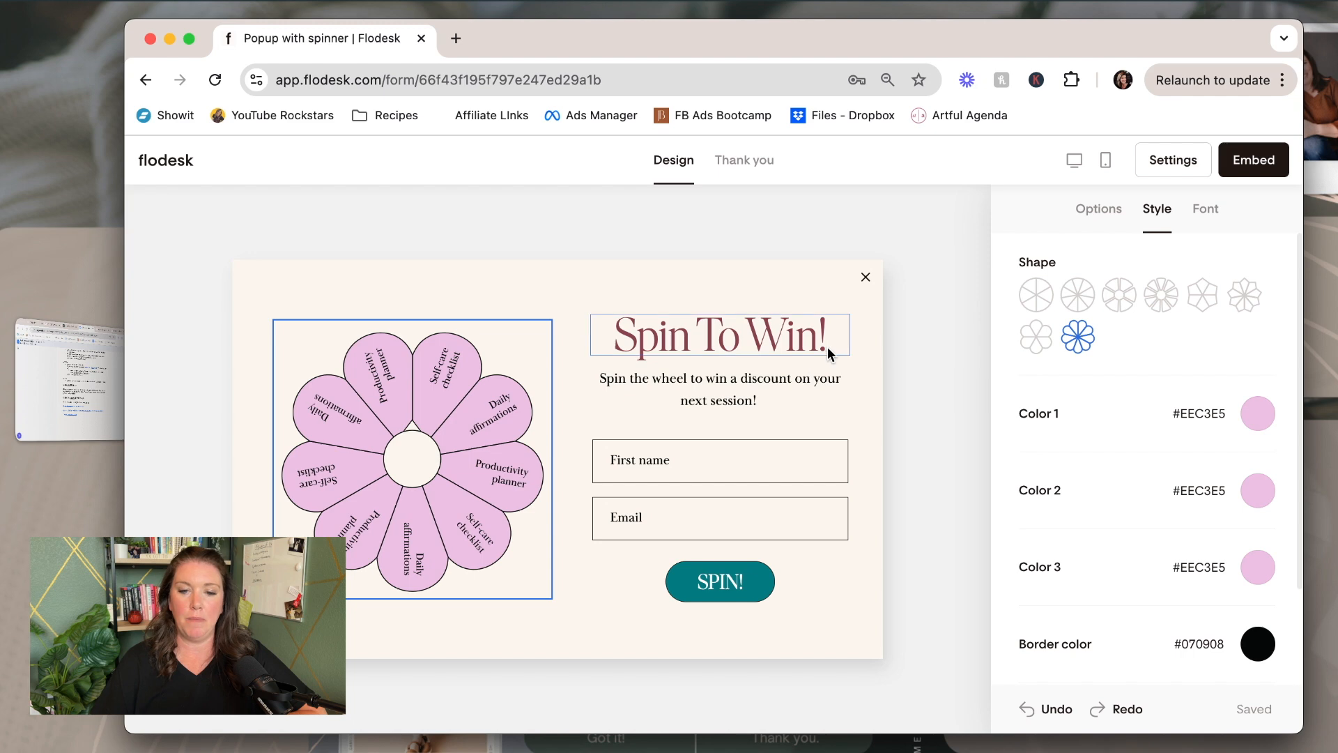
{"action": "left_click", "coordinate": [1105, 211]}
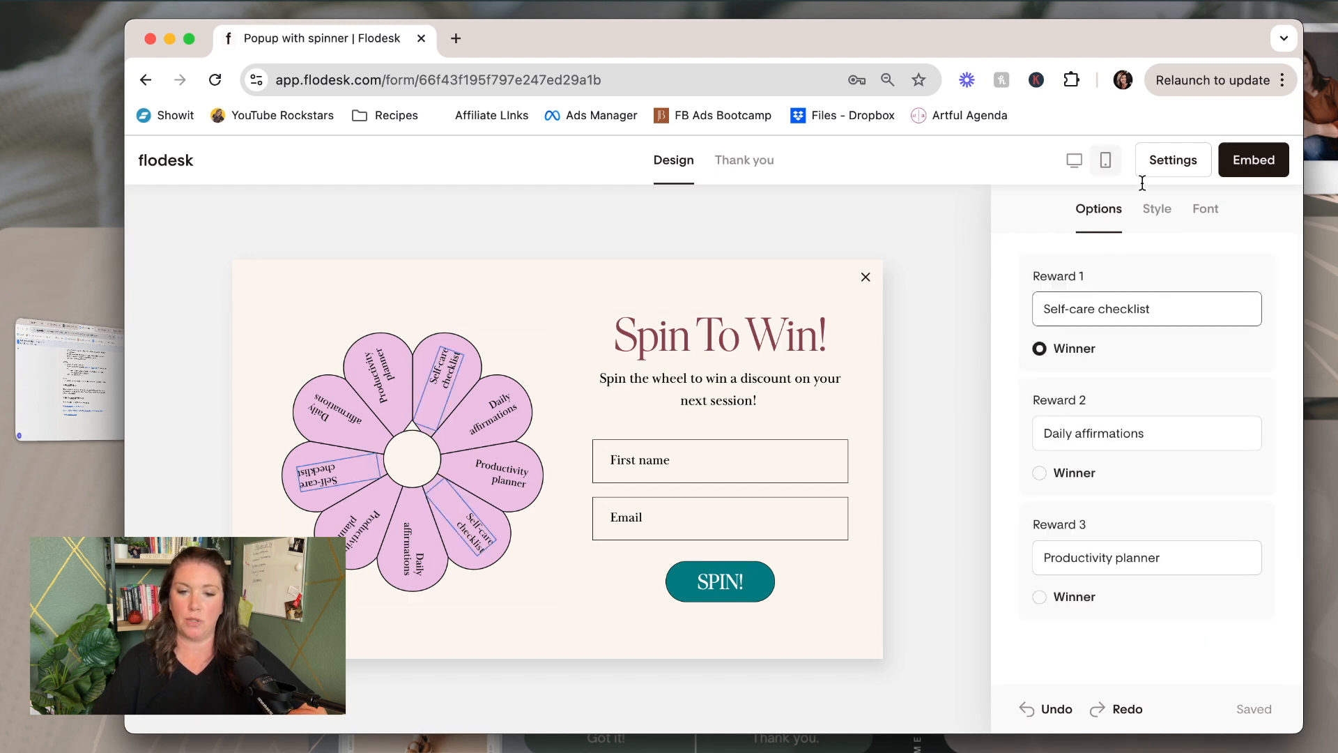
{"action": "left_click", "coordinate": [1153, 212]}
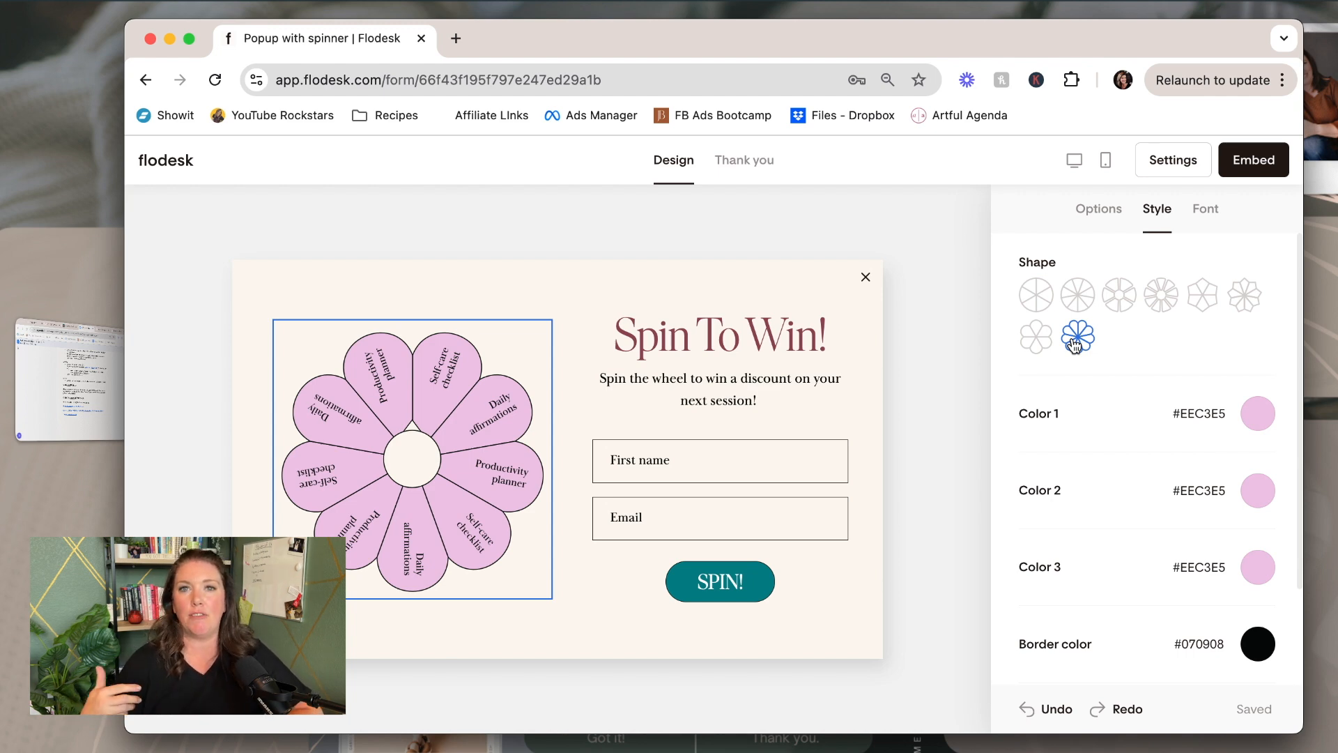
{"action": "left_click", "coordinate": [1047, 332]}
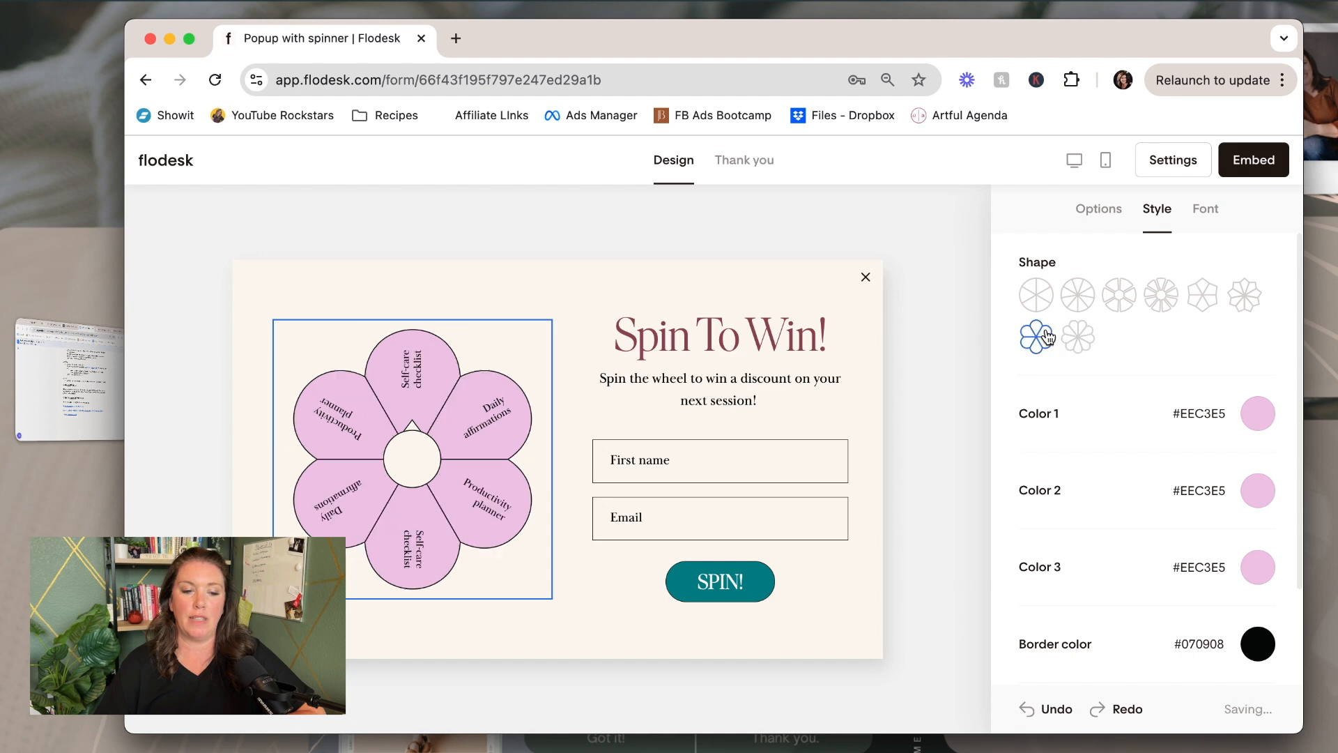
{"action": "left_click", "coordinate": [1243, 293]}
{"action": "left_click", "coordinate": [1208, 300]}
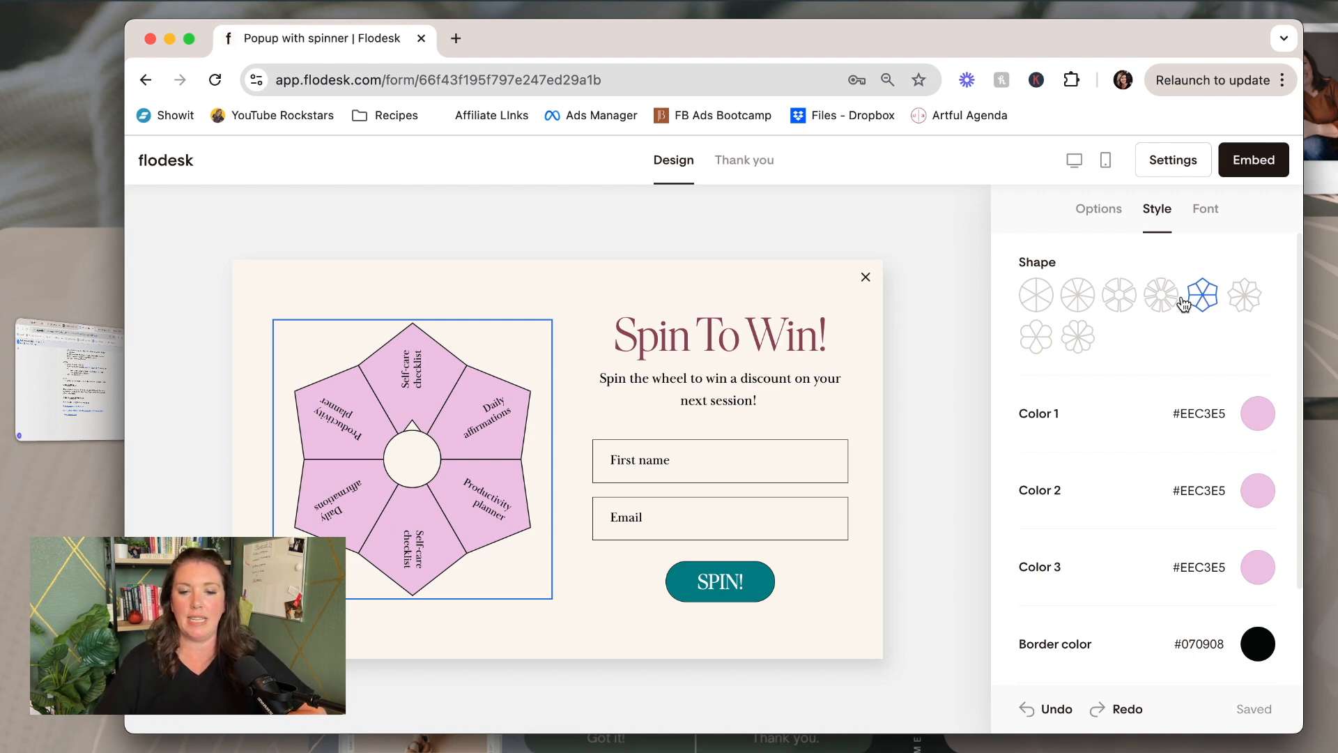
{"action": "left_click", "coordinate": [1081, 305]}
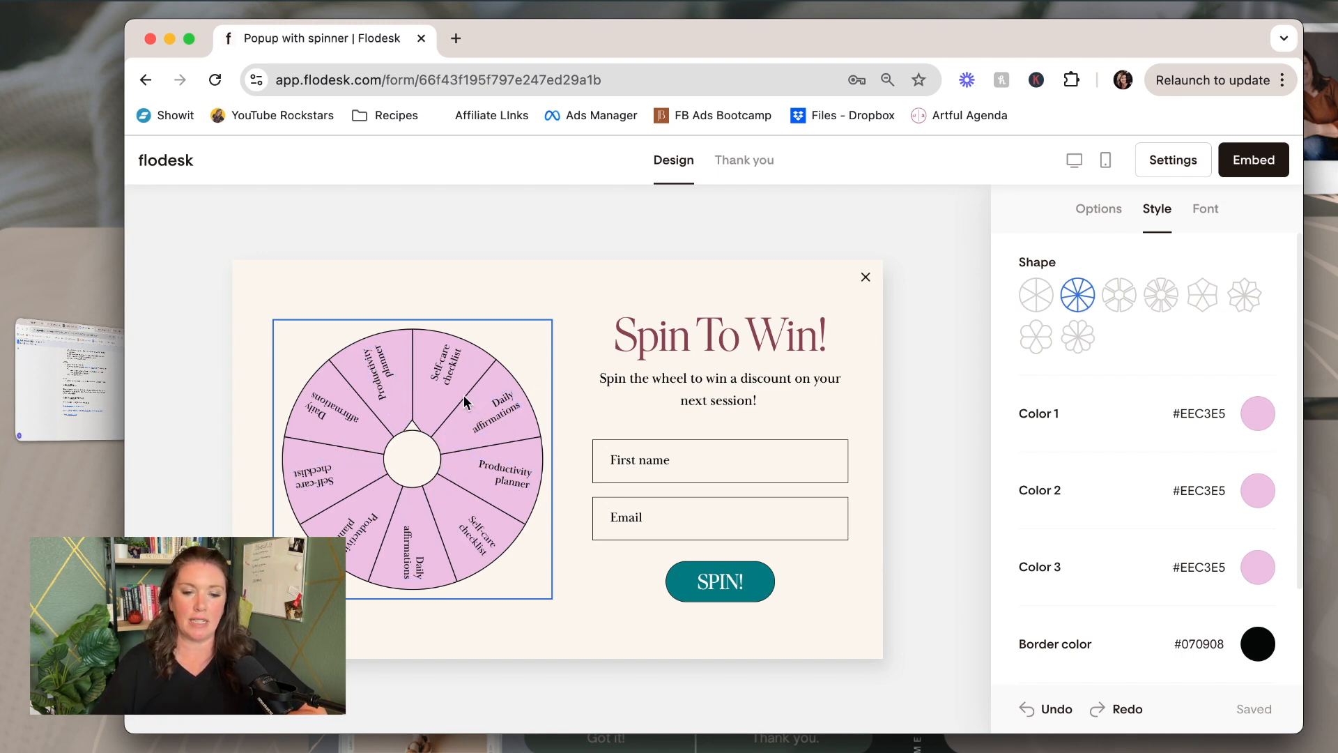
Set the wheel's first slice colour to dusty rose #B66E7D
{"action": "left_click", "coordinate": [1256, 416]}
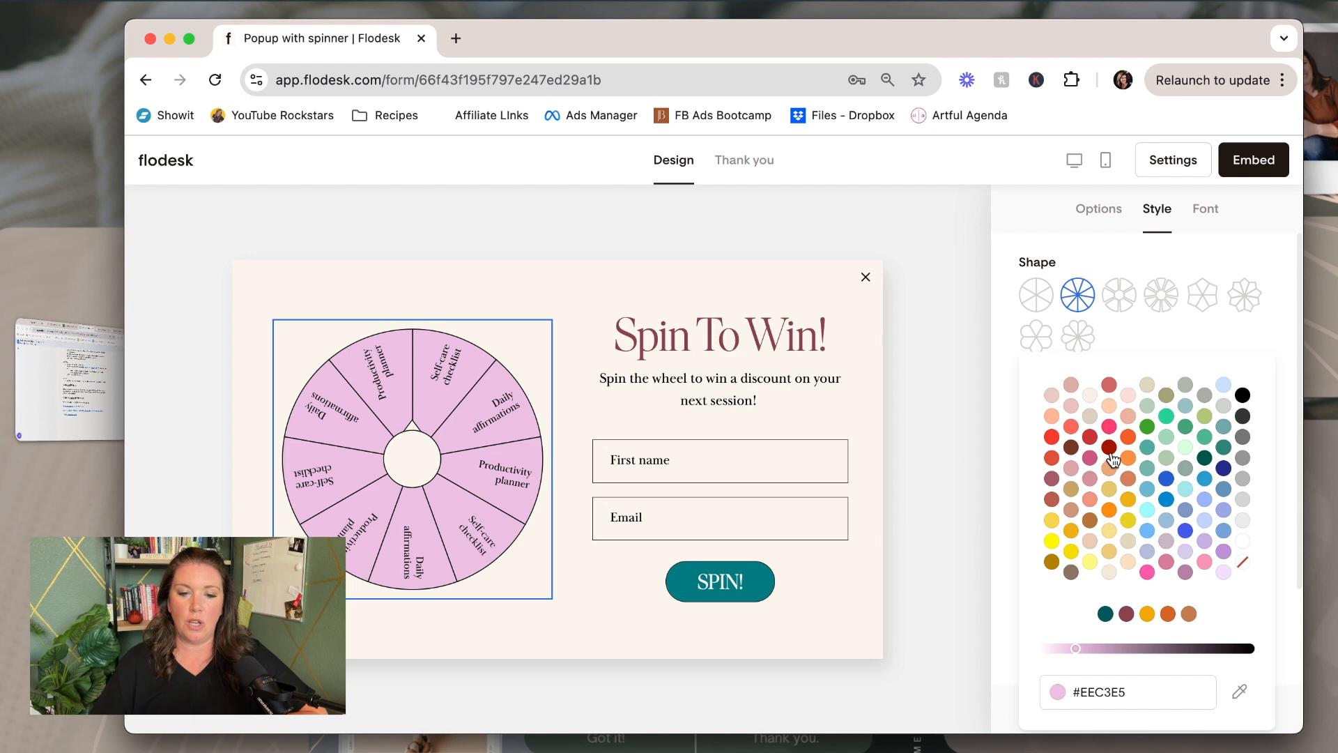
{"action": "left_click", "coordinate": [1127, 613]}
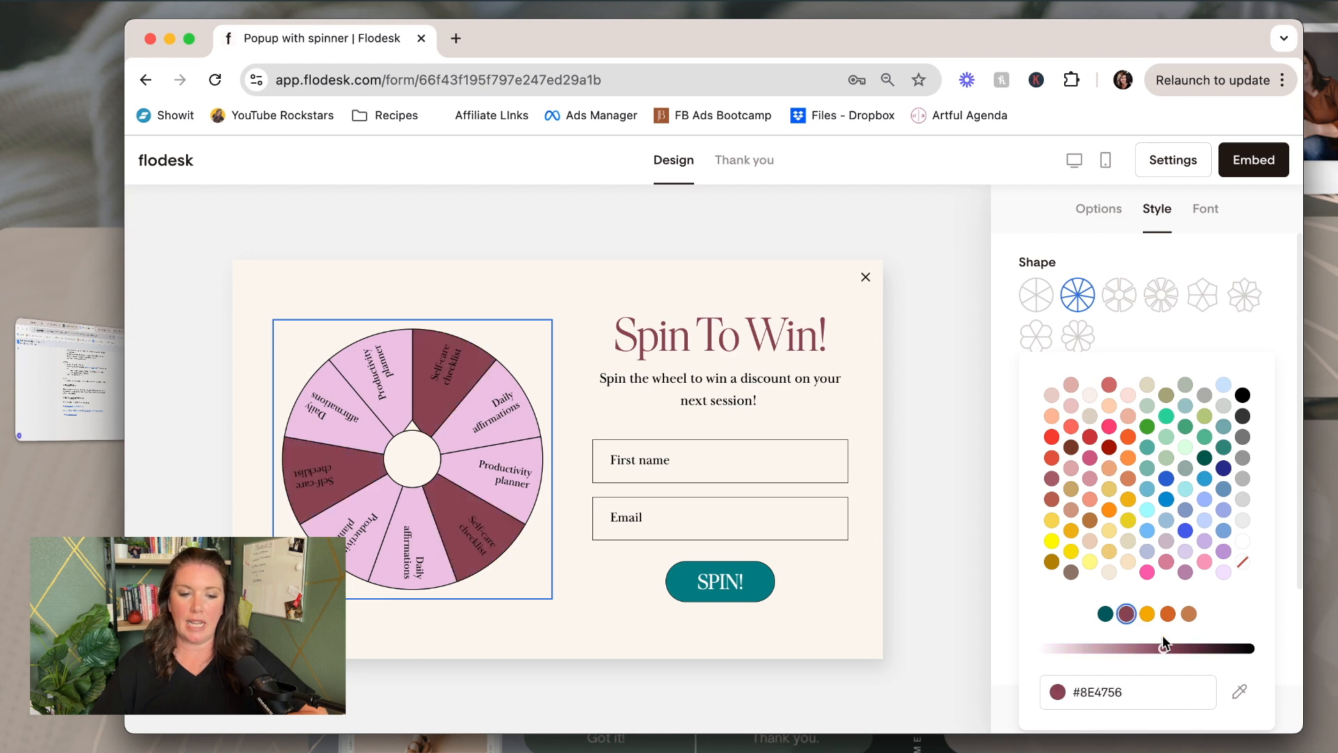
{"action": "left_click", "coordinate": [1200, 649]}
{"action": "left_click_drag", "start_coordinate": [1191, 655], "coordinate": [1134, 657]}
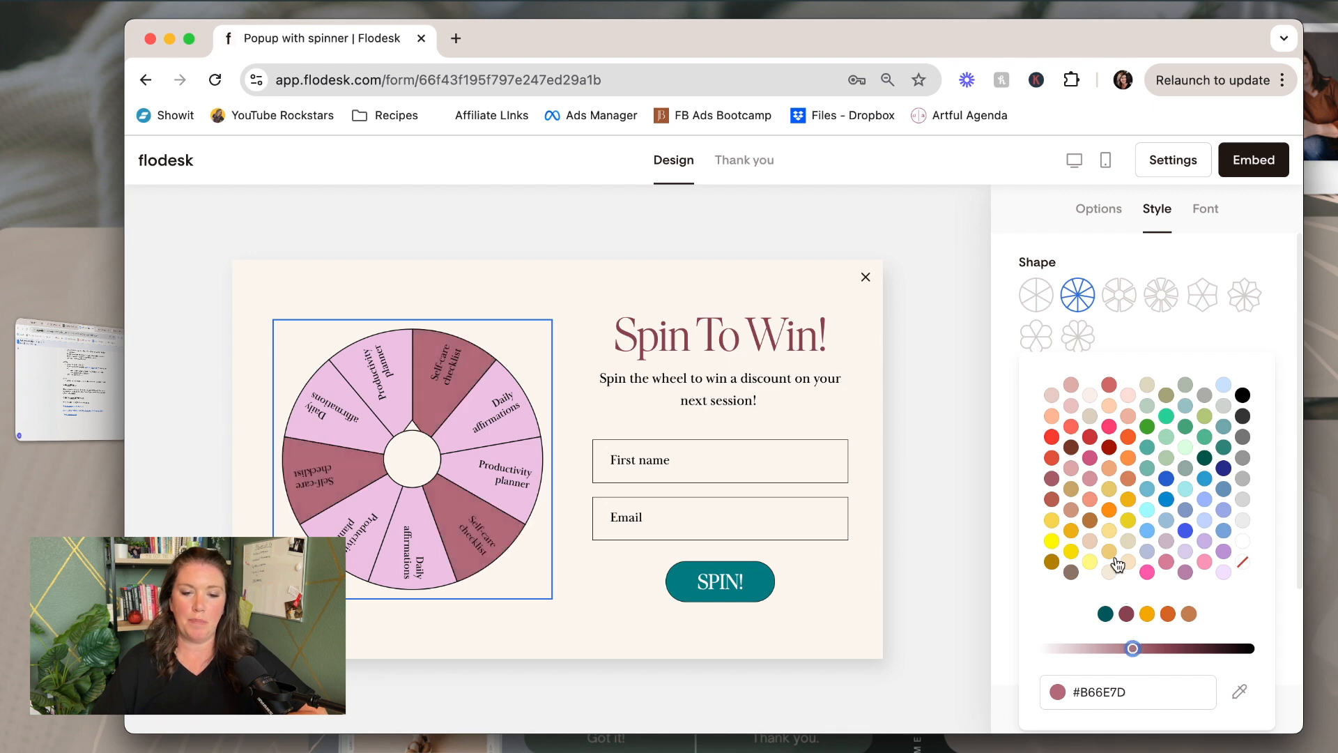
{"action": "left_click", "coordinate": [1182, 352]}
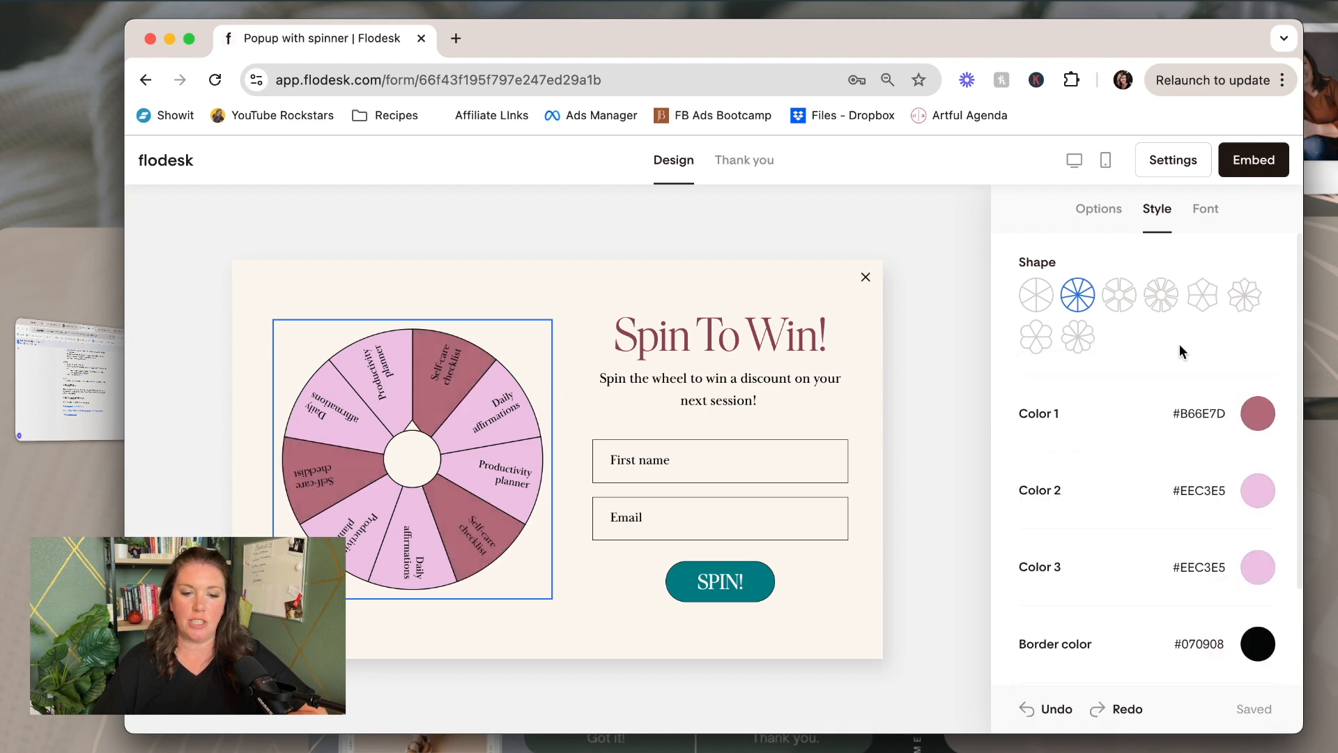
Set the second and third slice colours to #C48996 and #E0B1A9
{"action": "left_click", "coordinate": [1253, 497]}
{"action": "left_click_drag", "start_coordinate": [1154, 436], "coordinate": [1114, 439]}
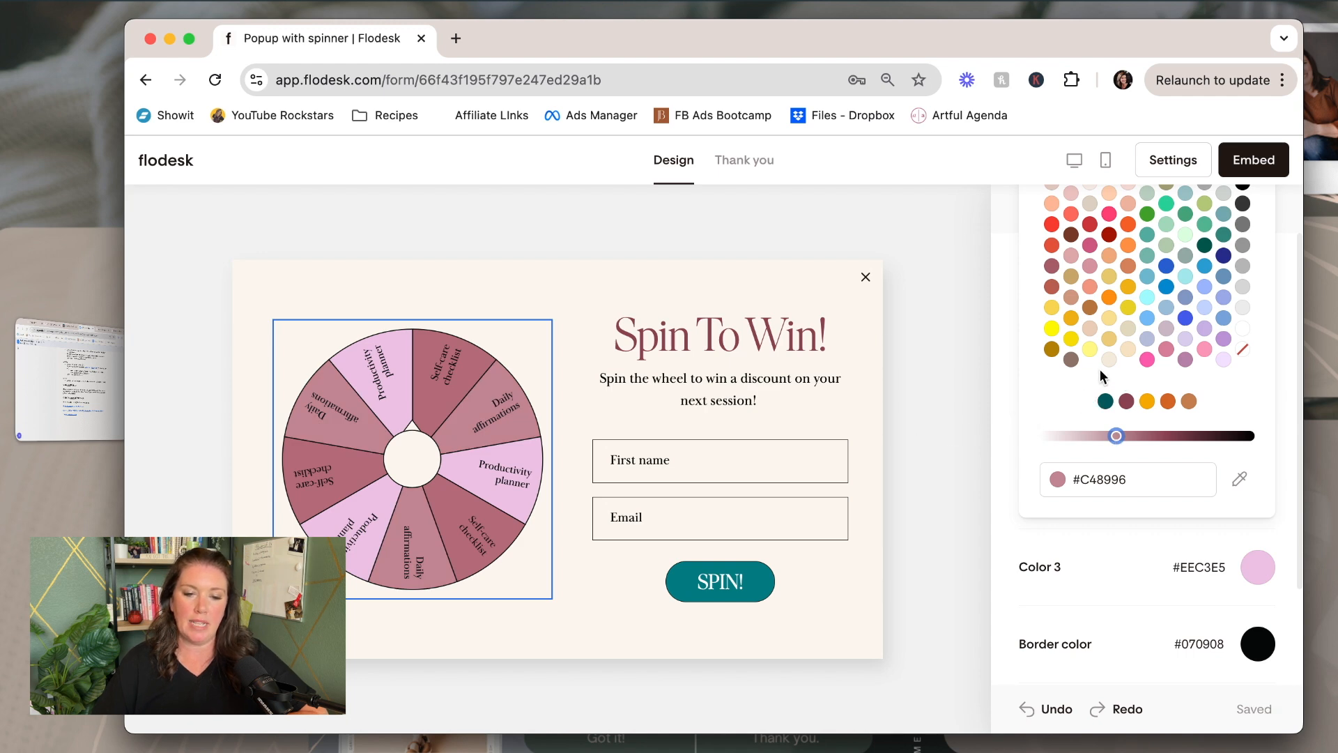
{"action": "left_click", "coordinate": [1012, 465]}
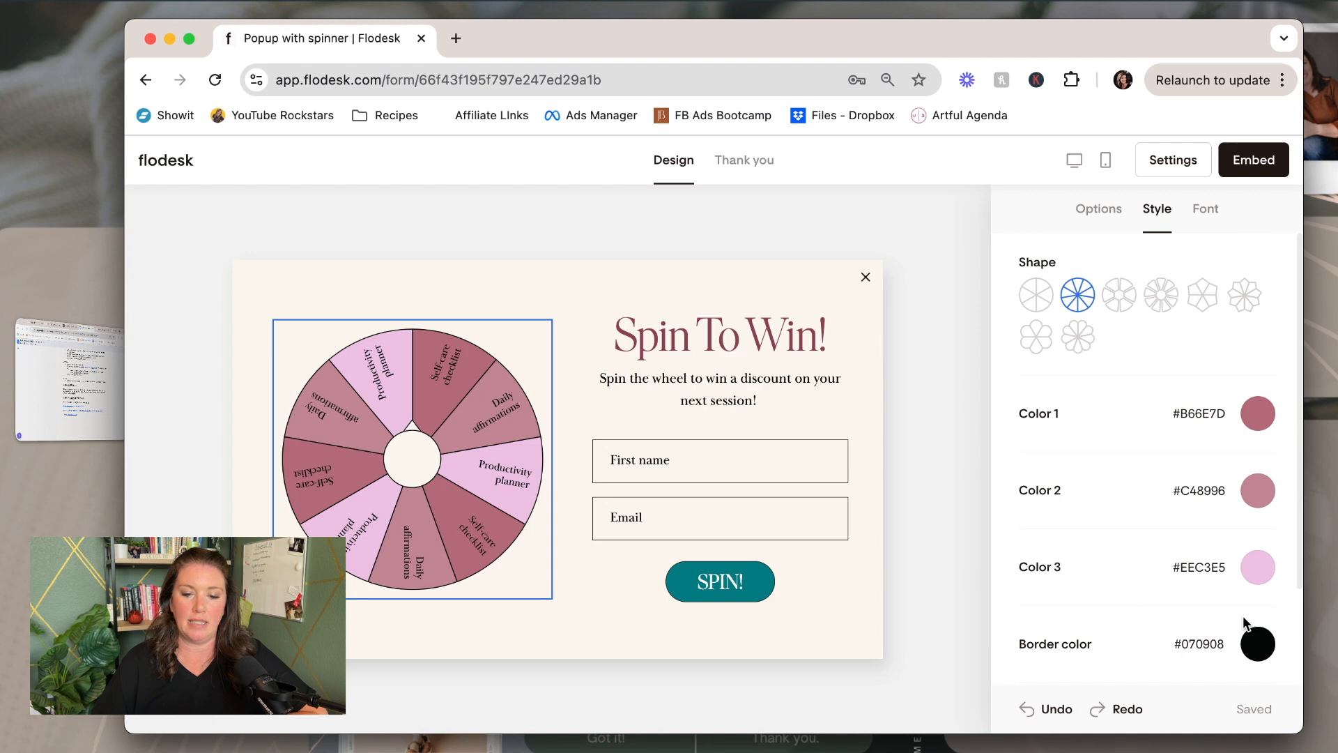
{"action": "left_click", "coordinate": [1258, 567]}
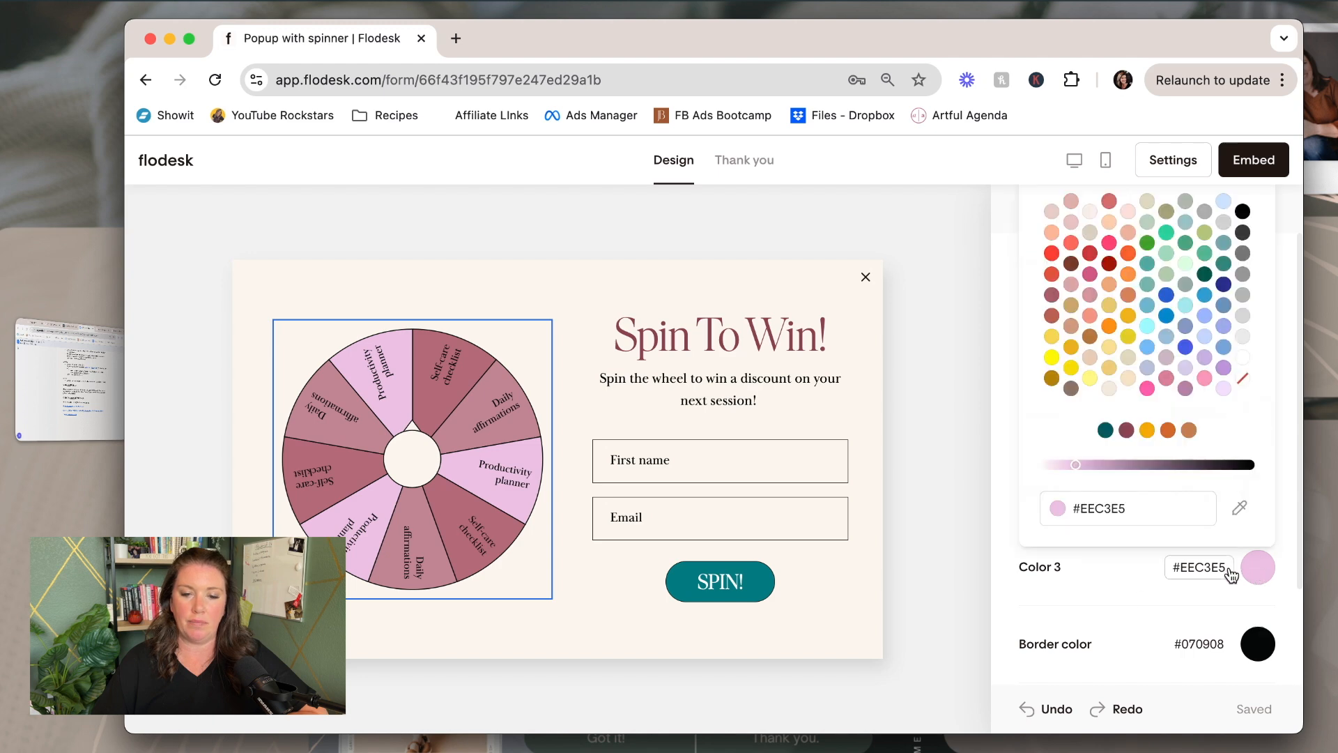
{"action": "left_click", "coordinate": [1127, 380]}
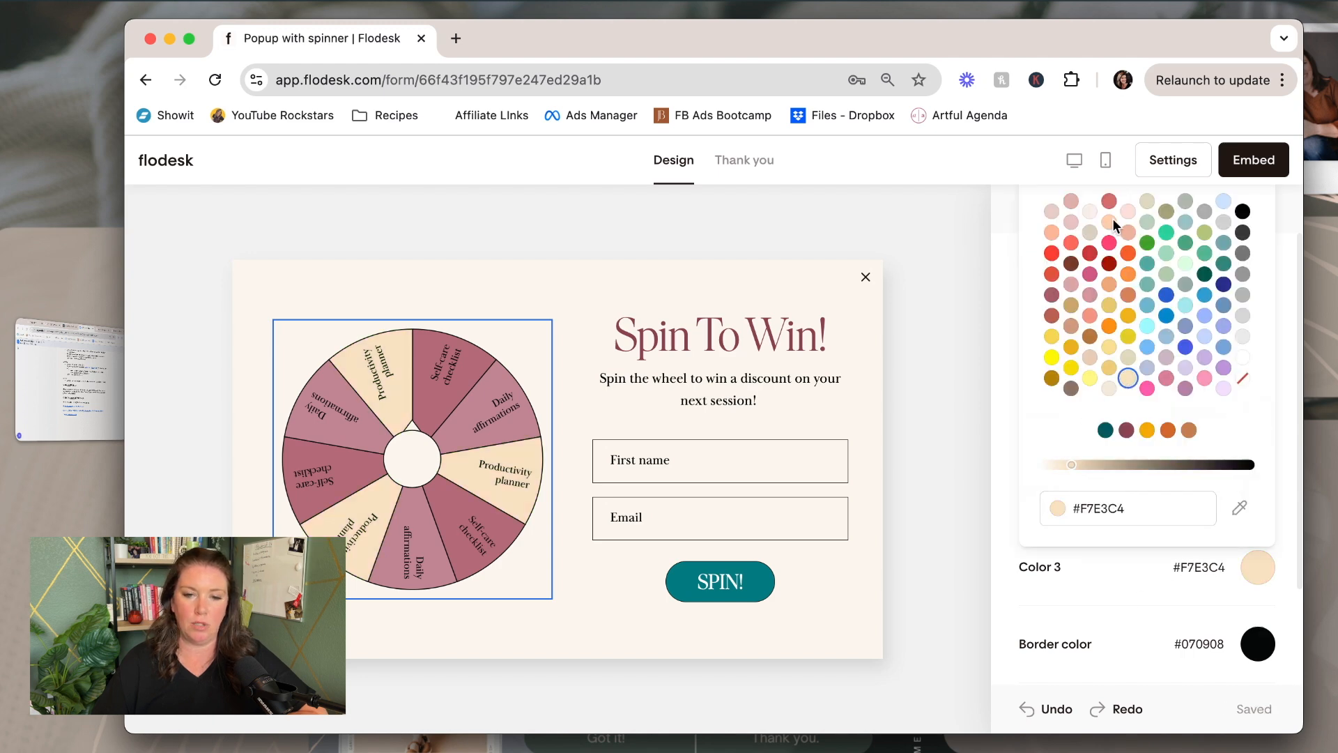
{"action": "left_click", "coordinate": [1072, 202]}
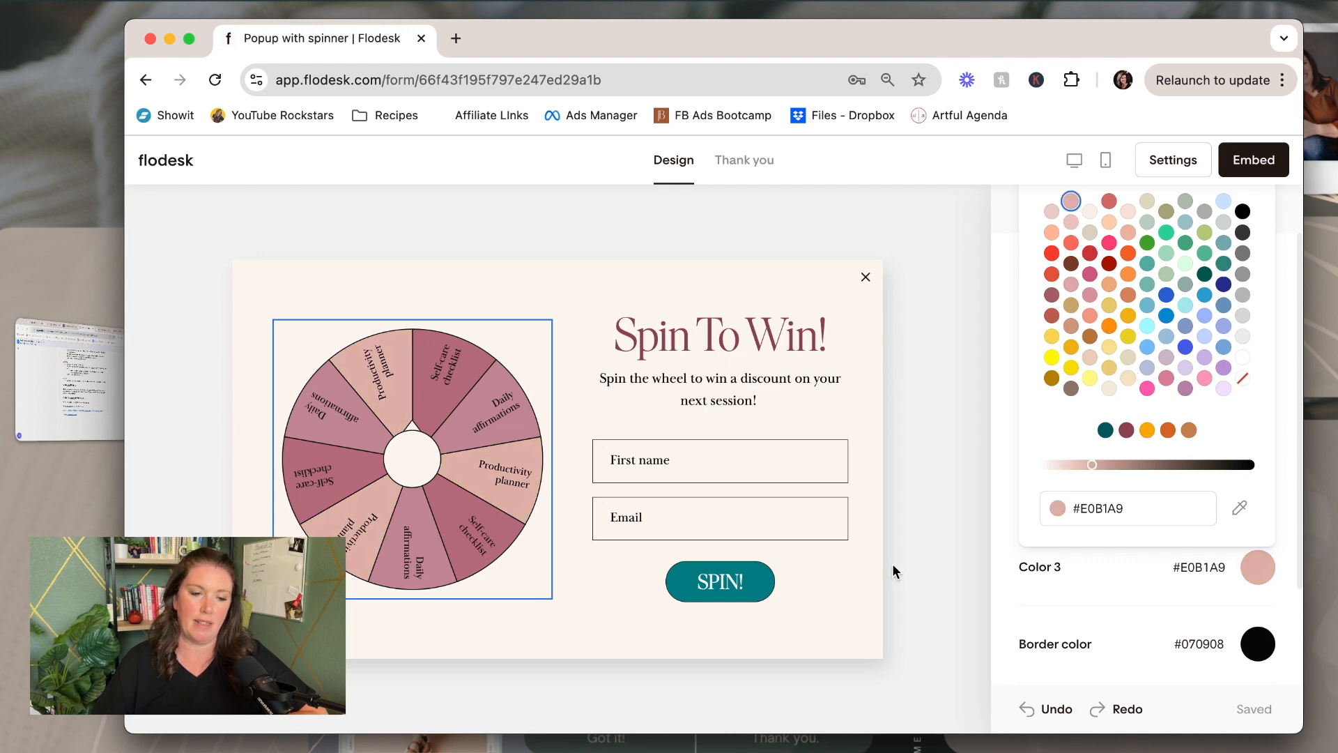
{"action": "left_click", "coordinate": [822, 605]}
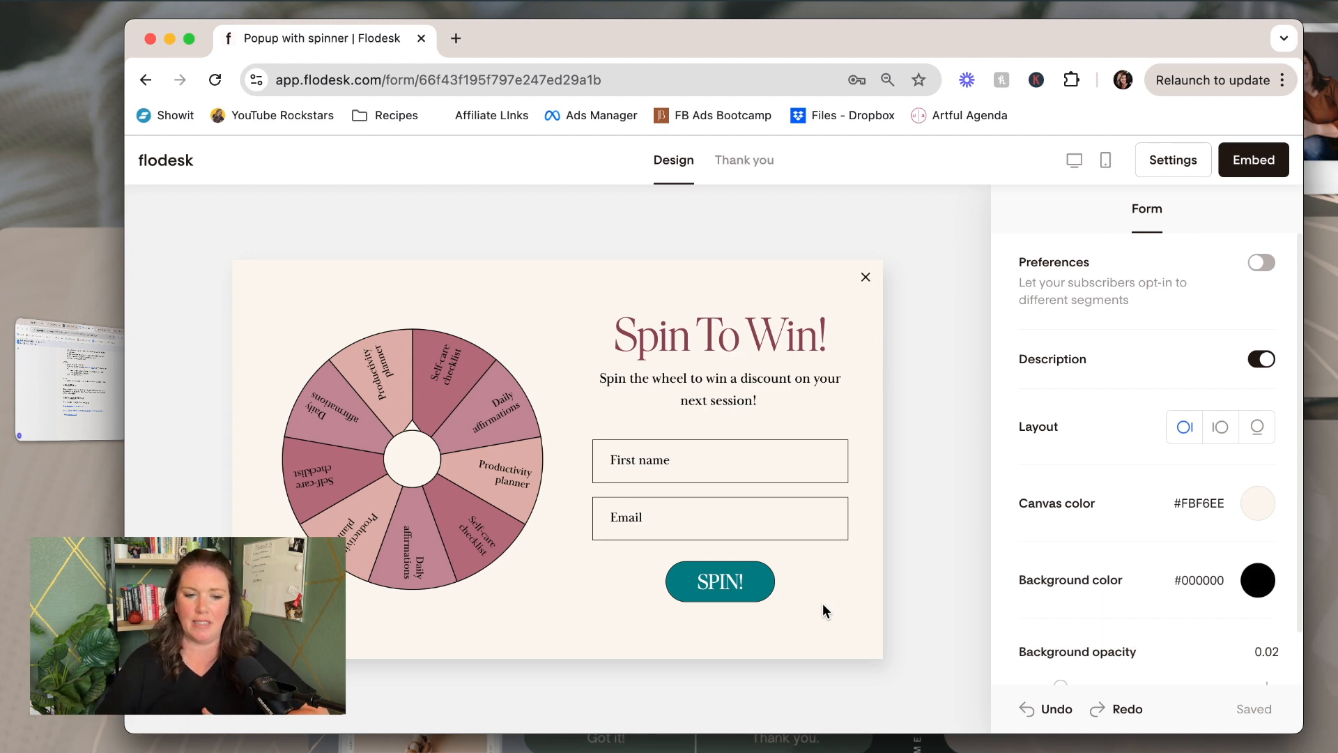
Make the wheel's centre pointer an upward-pointing teardrop, keeping its cream fill
{"action": "left_click", "coordinate": [427, 470]}
{"action": "left_click", "coordinate": [1180, 275]}
{"action": "left_click", "coordinate": [1219, 278]}
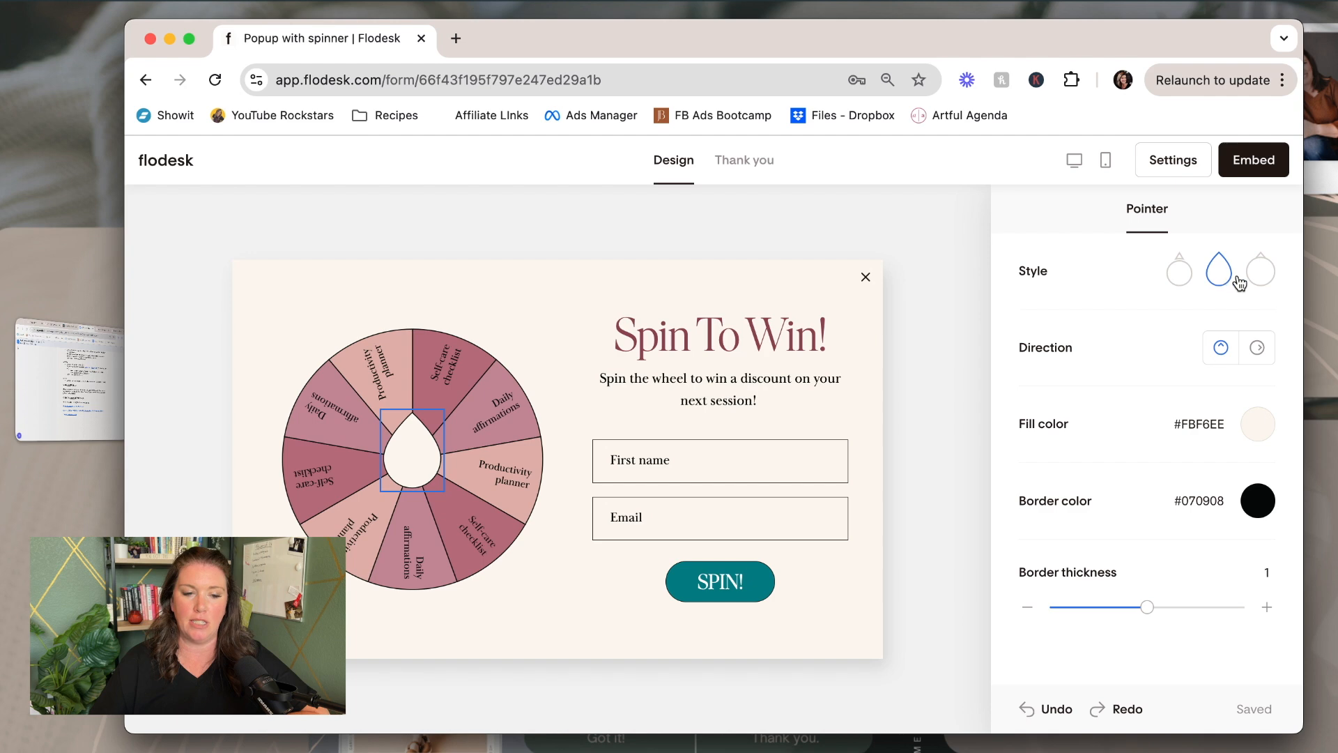
{"action": "left_click", "coordinate": [1259, 274]}
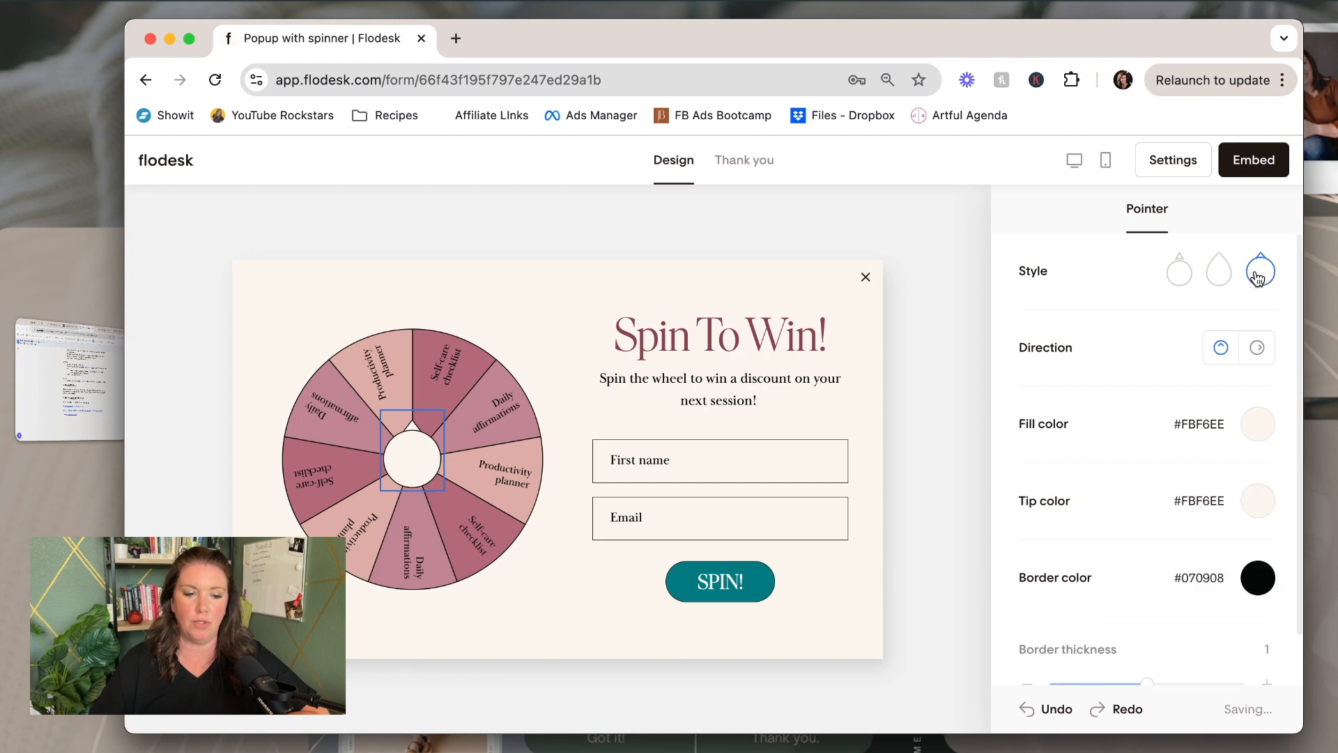
{"action": "left_click", "coordinate": [1216, 277]}
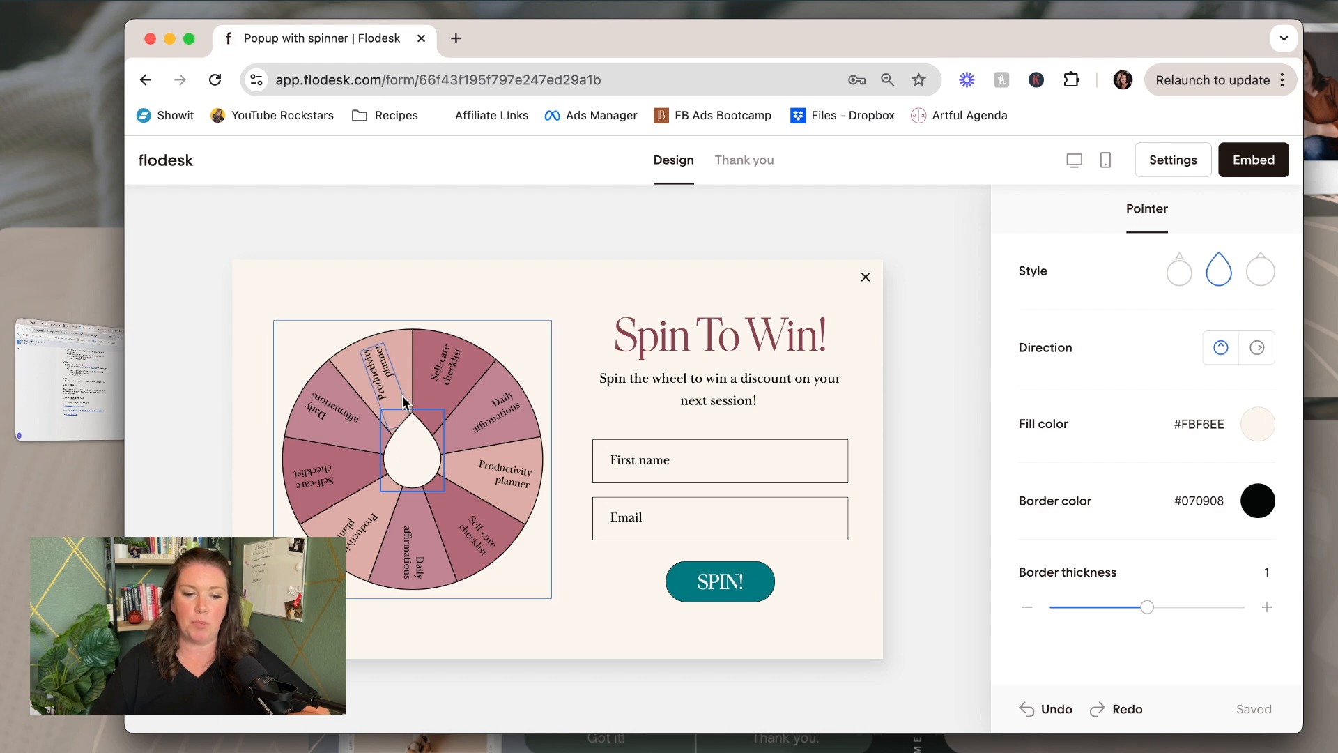
{"action": "left_click", "coordinate": [1258, 348]}
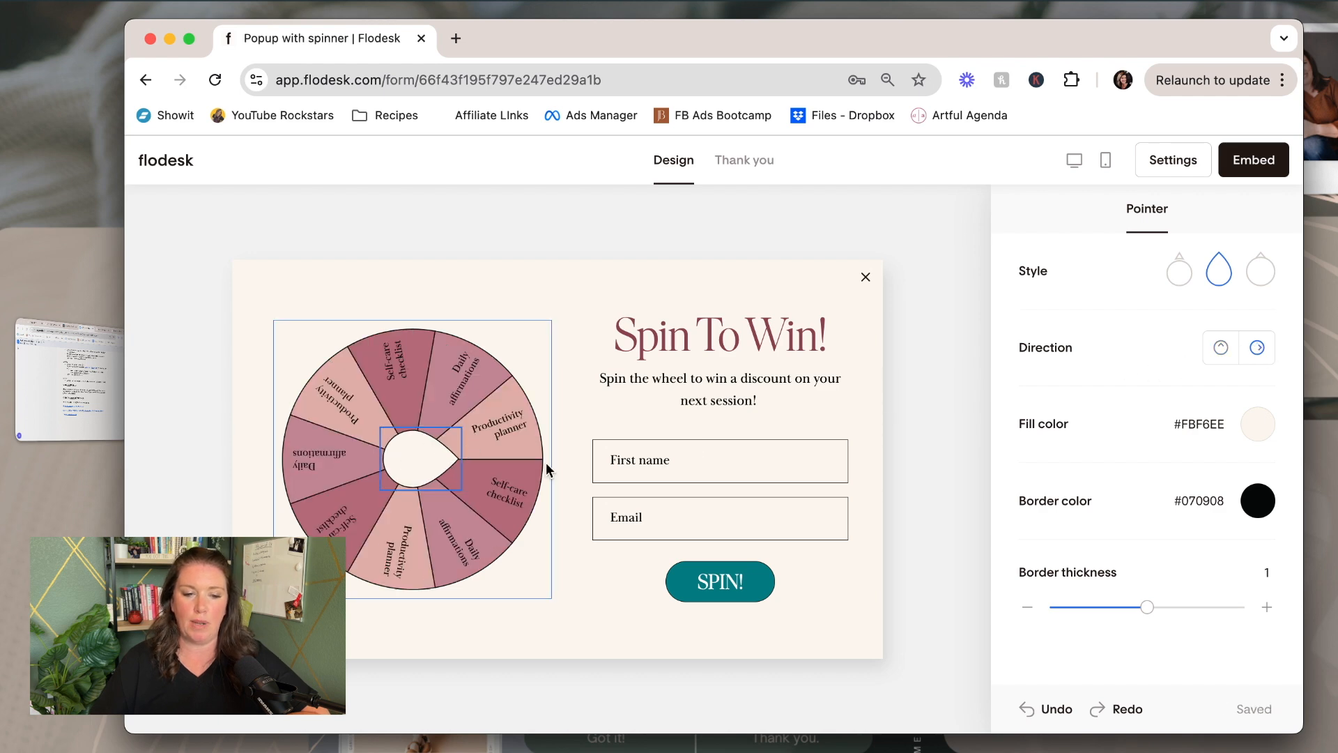
{"action": "left_click", "coordinate": [1220, 348]}
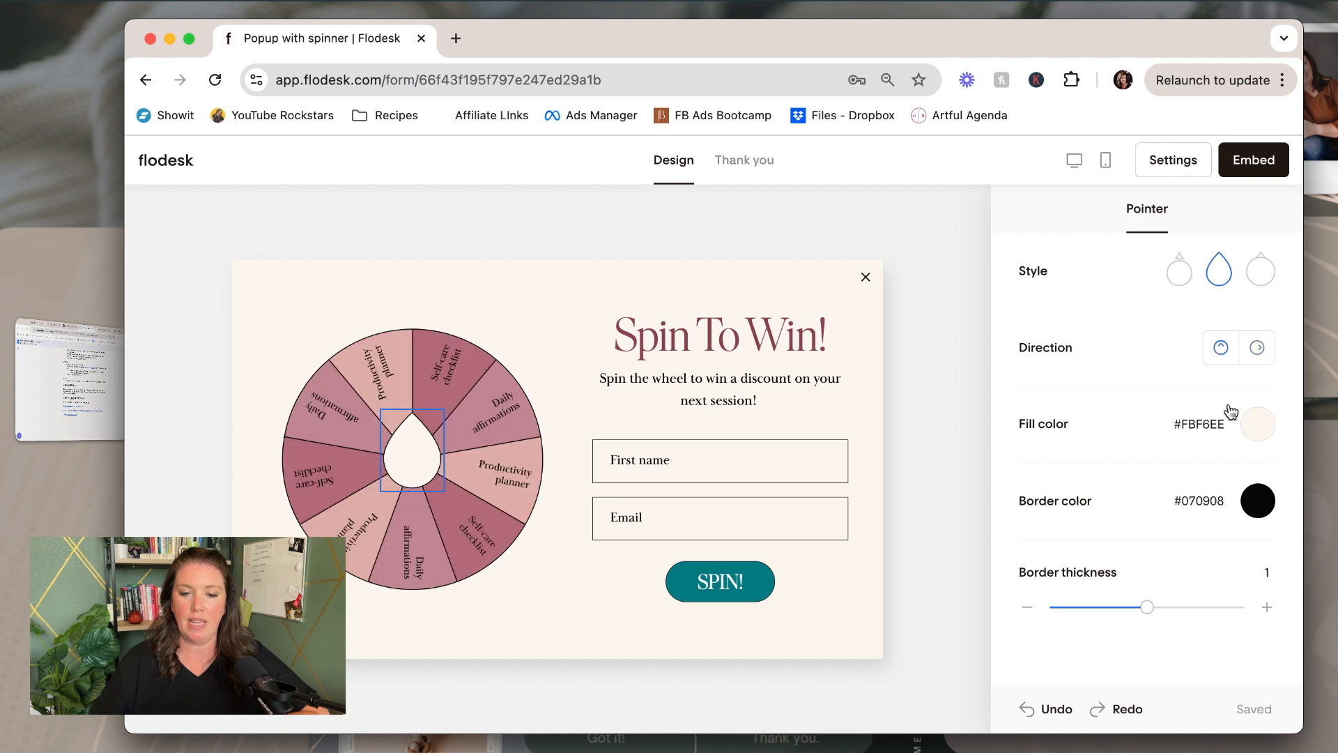
{"action": "left_click", "coordinate": [1263, 432]}
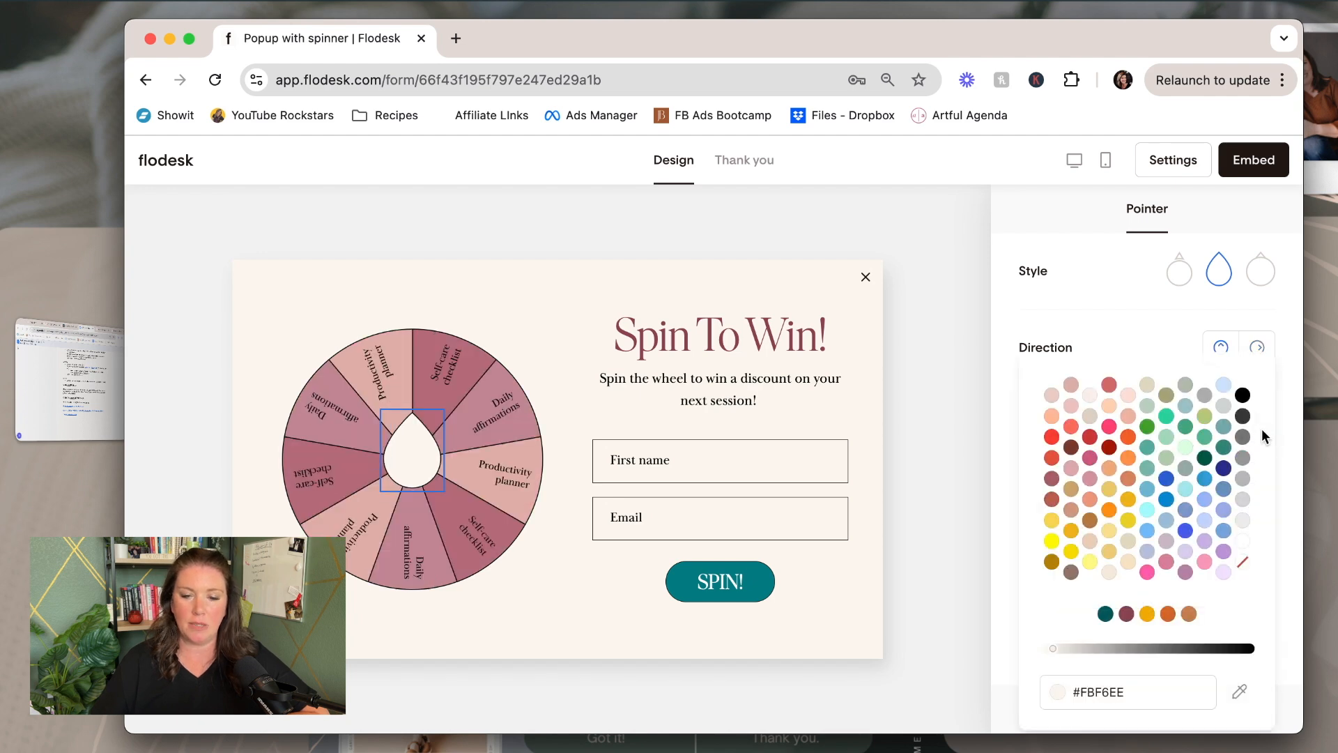
{"action": "left_click", "coordinate": [1113, 343]}
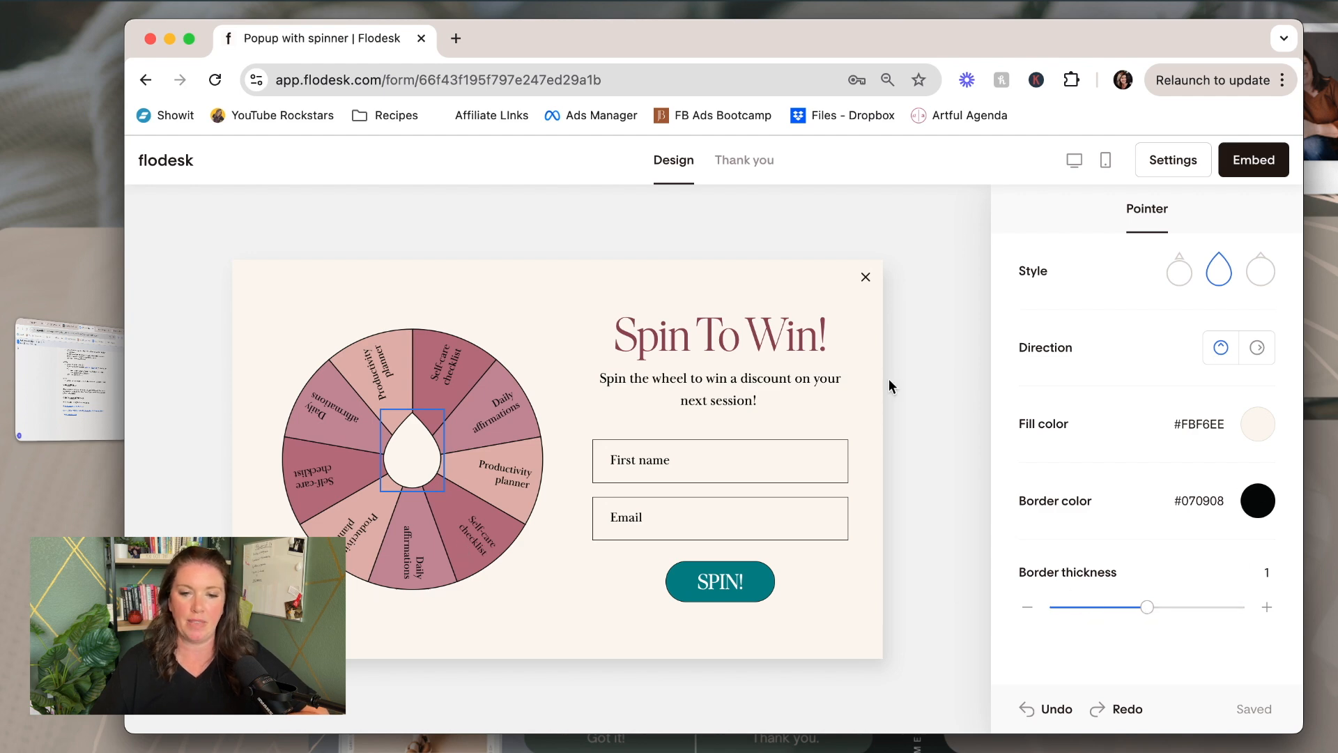
{"action": "left_click", "coordinate": [512, 507]}
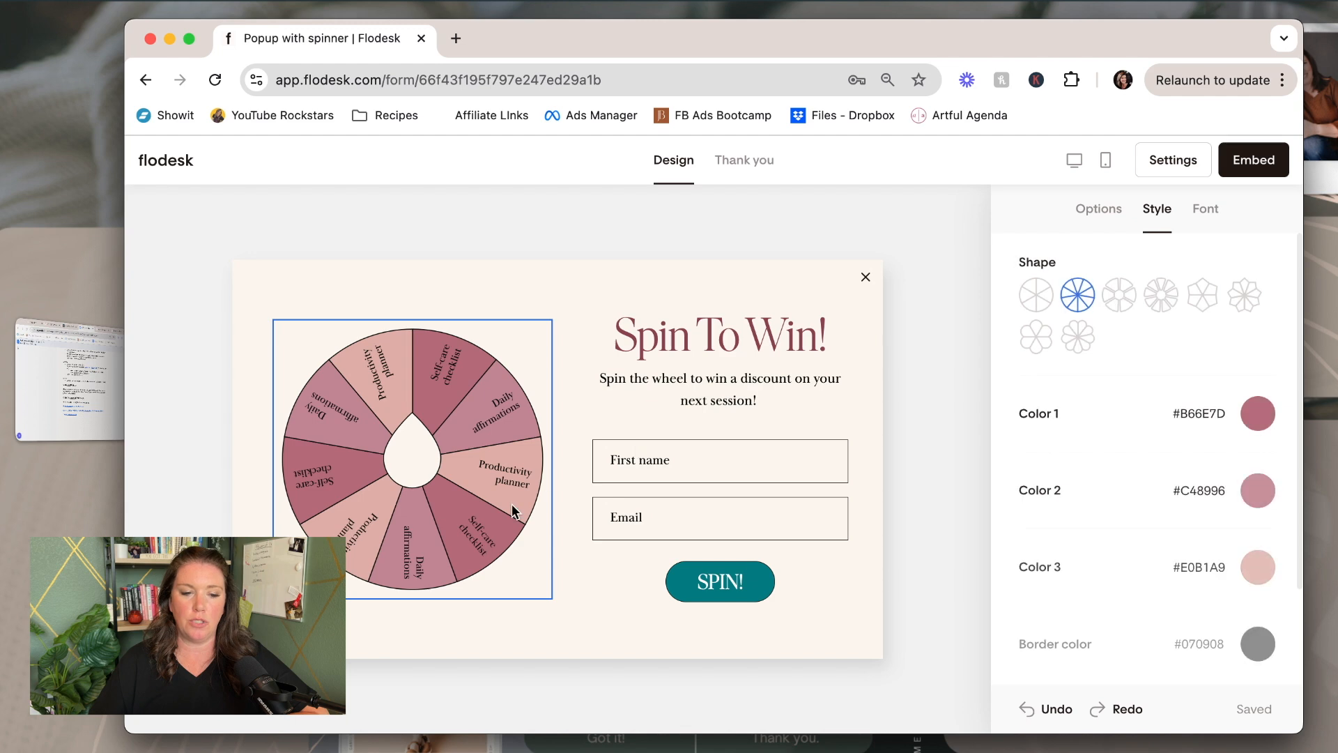
{"action": "left_click", "coordinate": [1206, 209]}
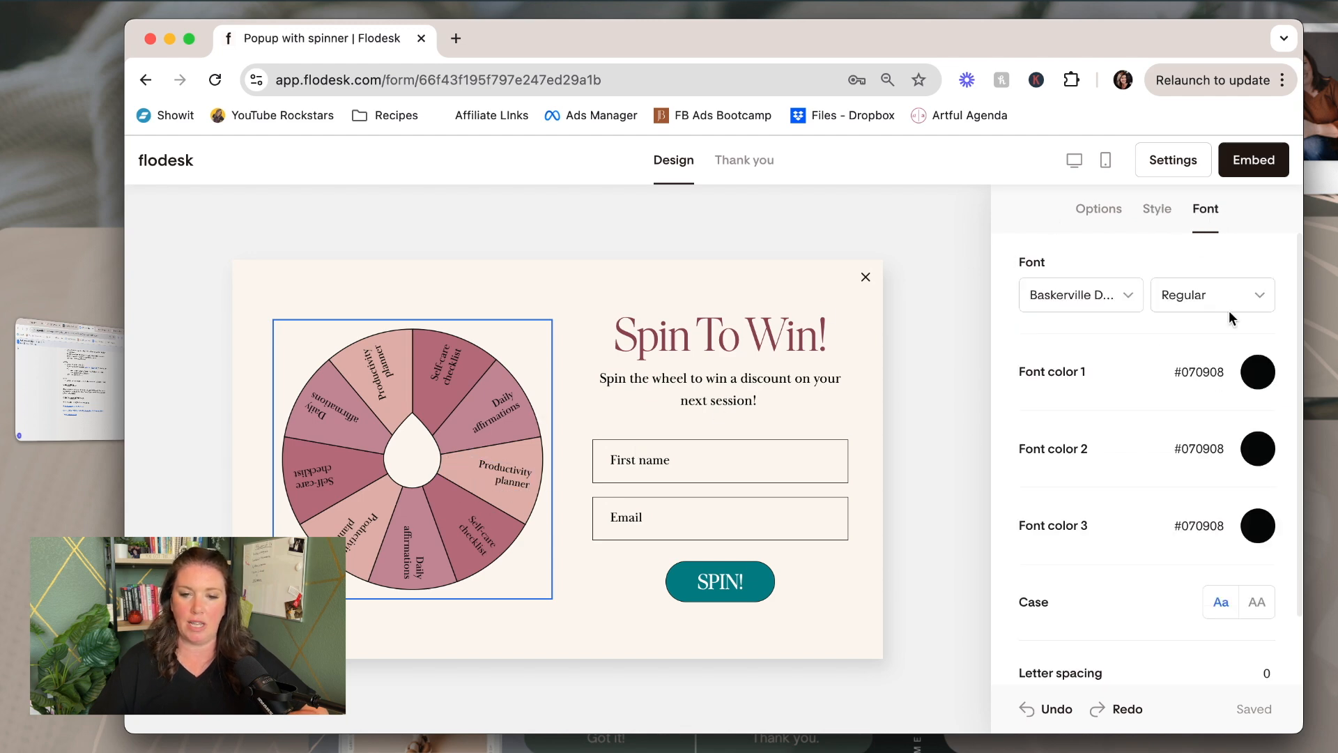
Change the wheel label font to Alverata and bring up the wheel's reward options
{"action": "scroll", "coordinate": [1143, 576], "scroll_direction": "down", "scroll_amount": 2}
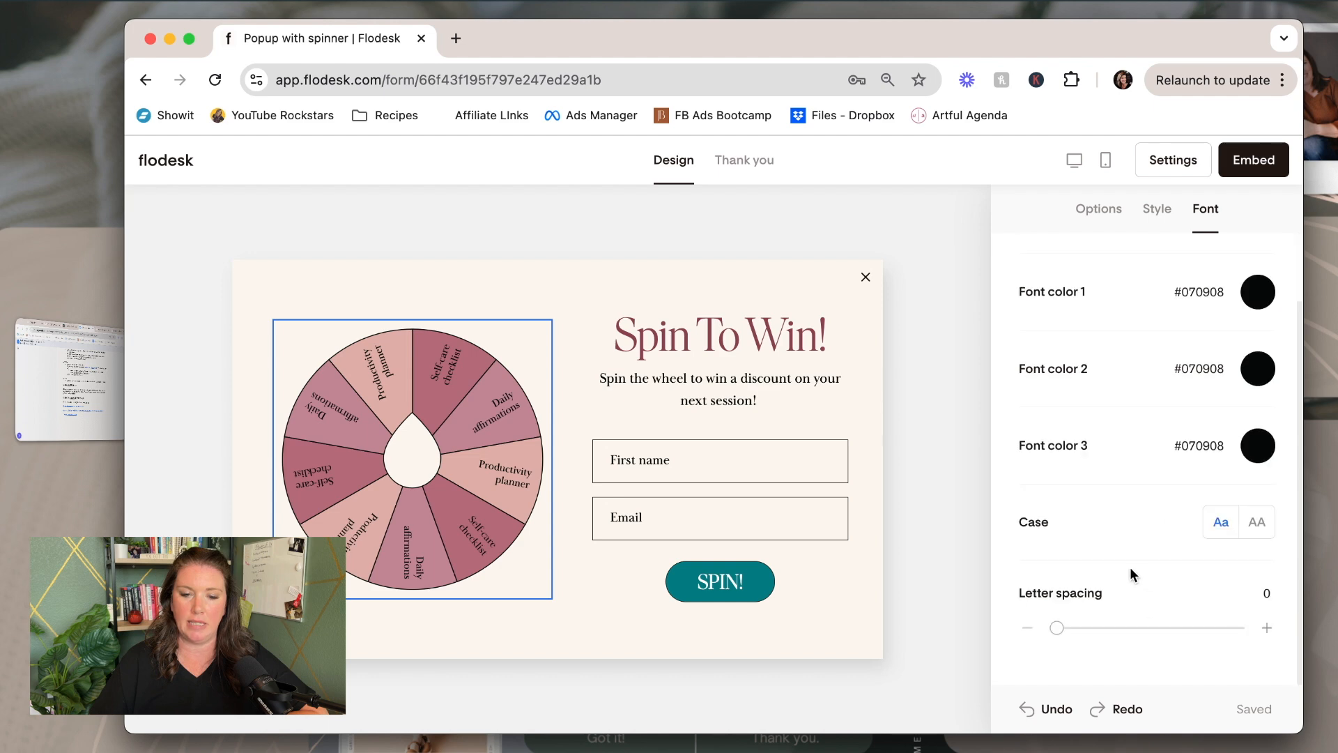
{"action": "scroll", "coordinate": [1136, 573], "scroll_direction": "up", "scroll_amount": 2}
{"action": "left_click", "coordinate": [1122, 295]}
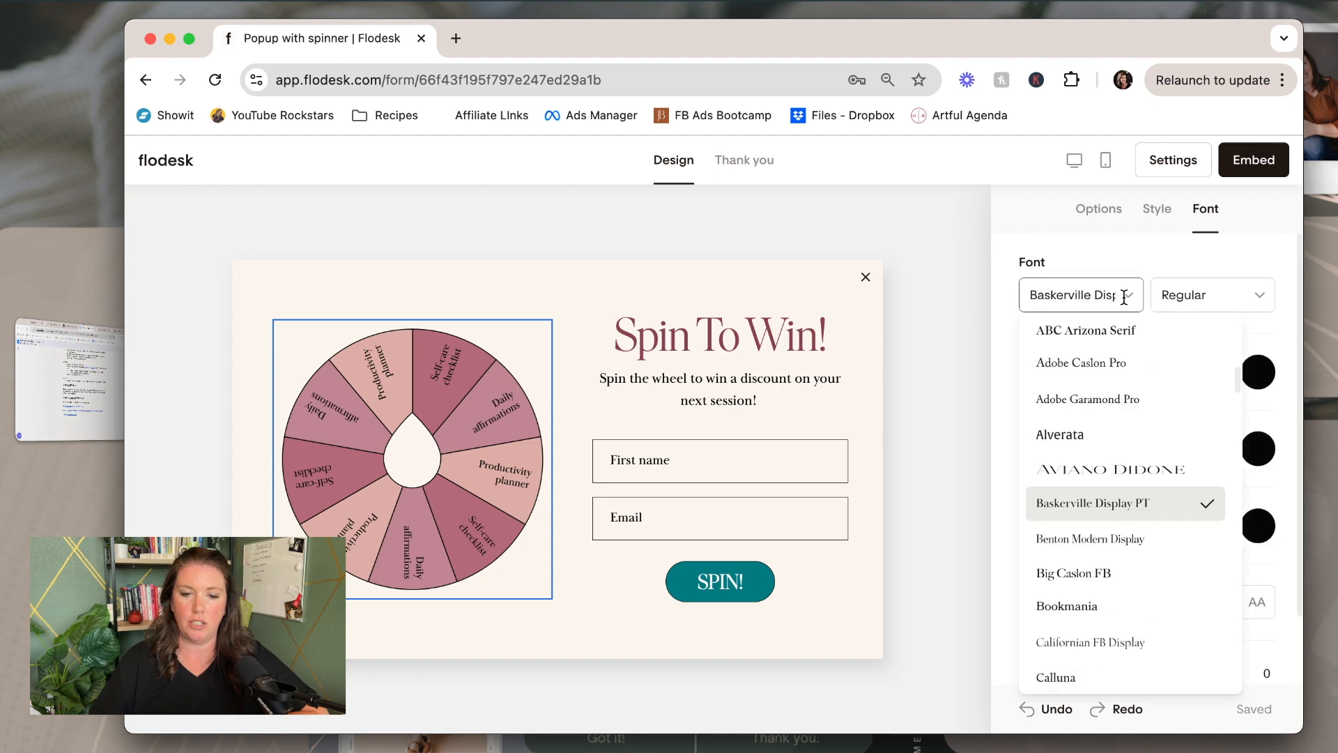
{"action": "left_click", "coordinate": [1081, 436]}
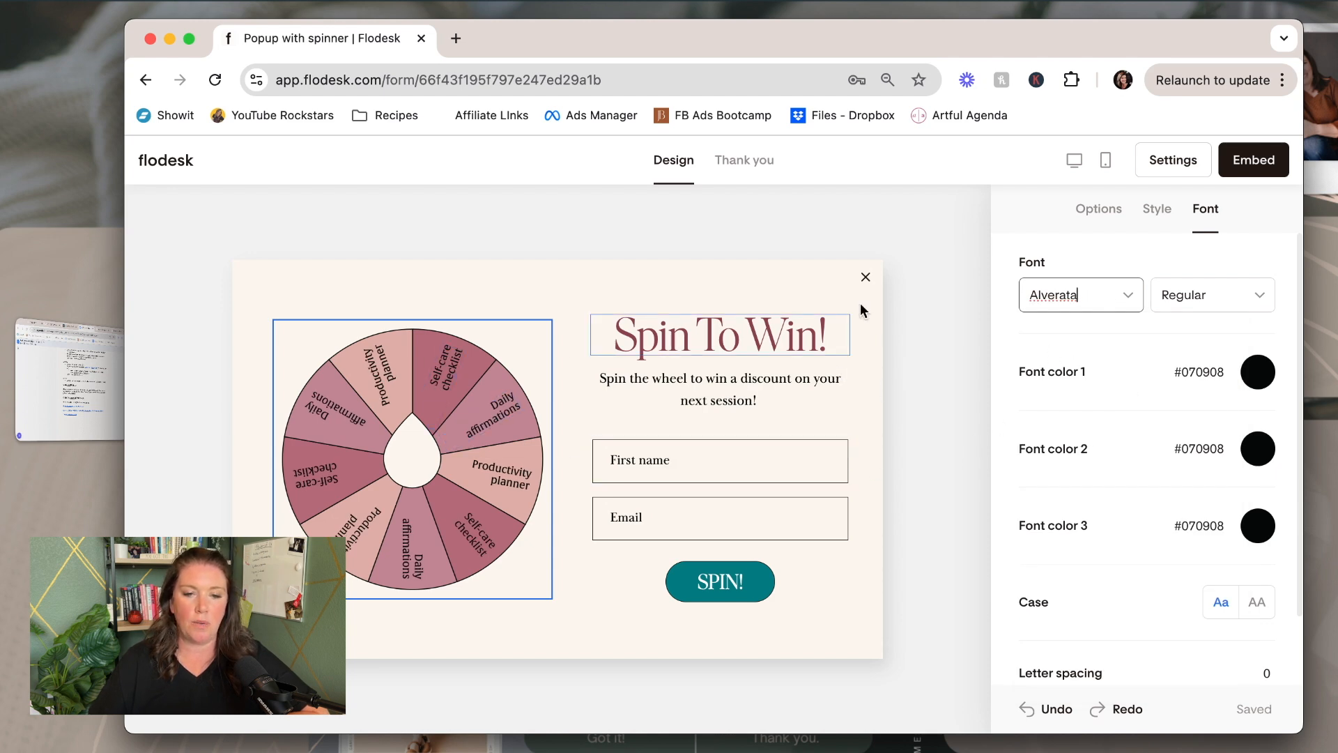
{"action": "left_click", "coordinate": [1107, 213]}
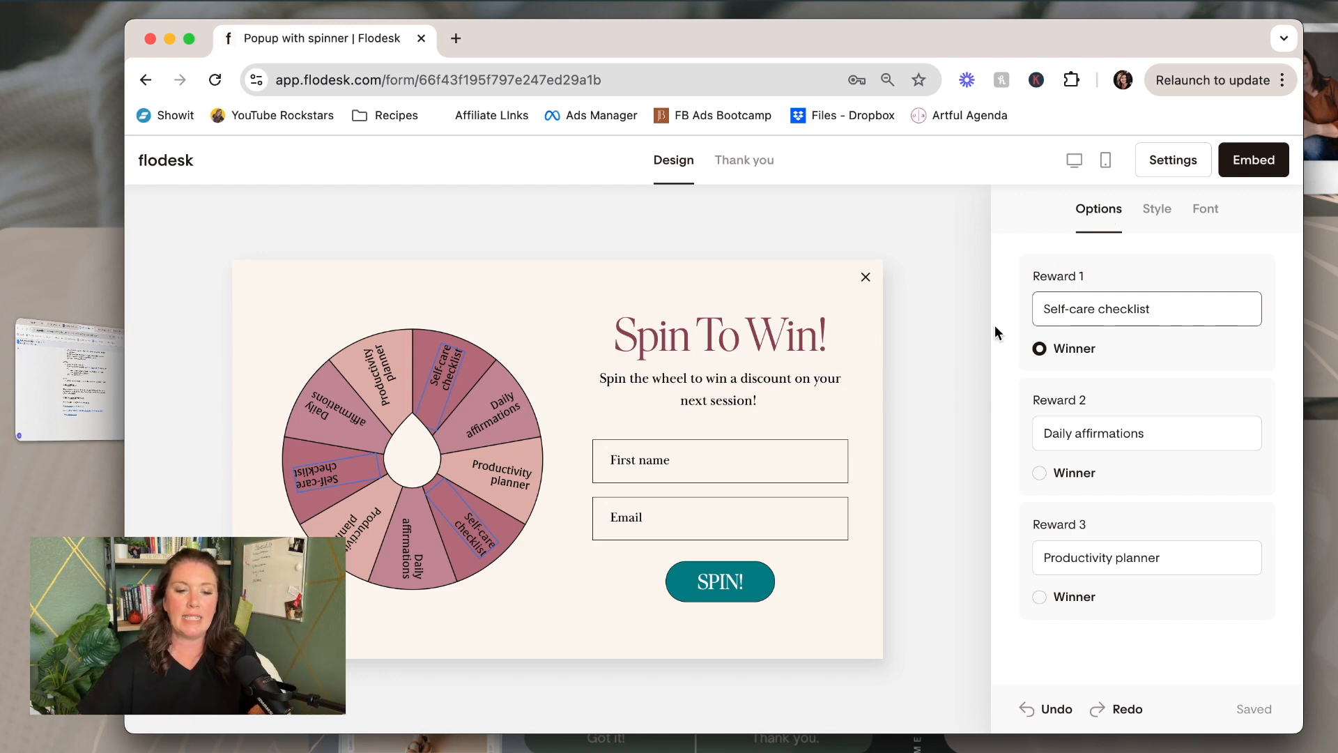
Rename the three wheel rewards to $100 Off, $75 Off and $50 Off
{"action": "left_click_drag", "start_coordinate": [1150, 313], "coordinate": [1034, 308]}
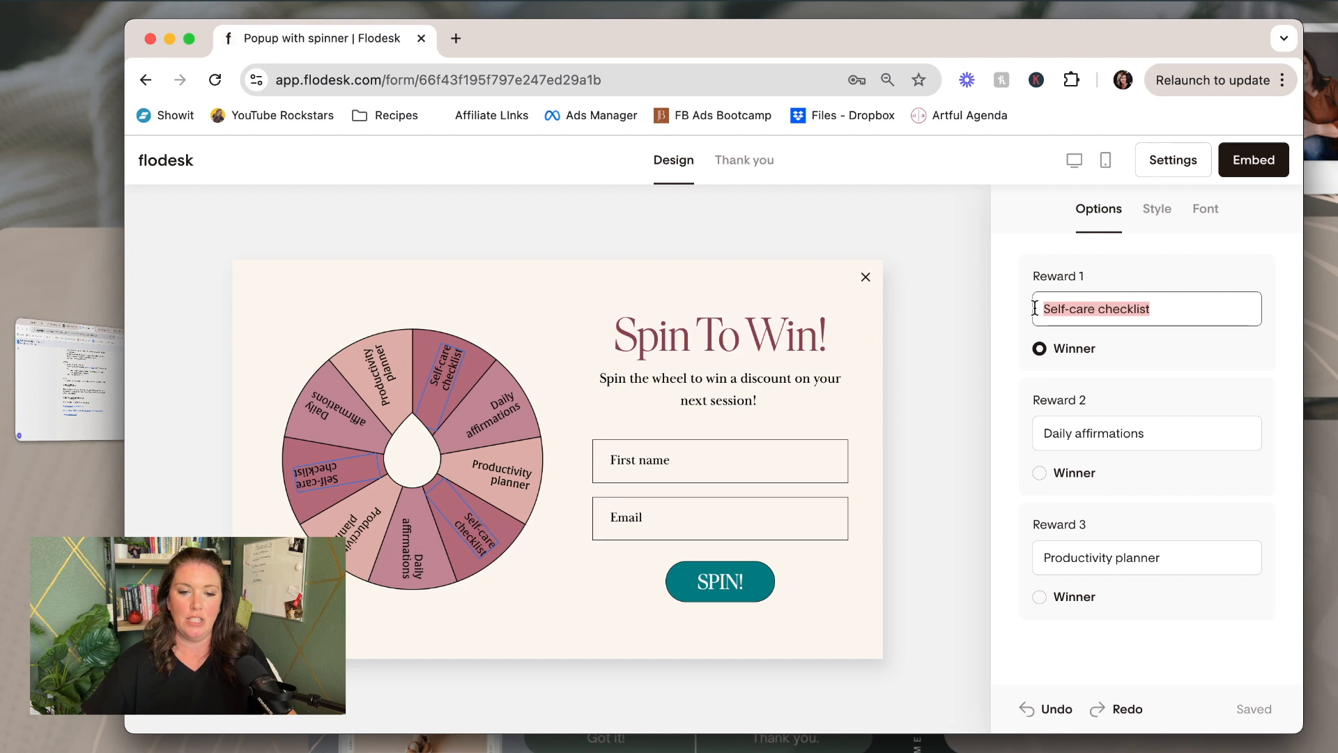
{"action": "type", "text": "$10"}
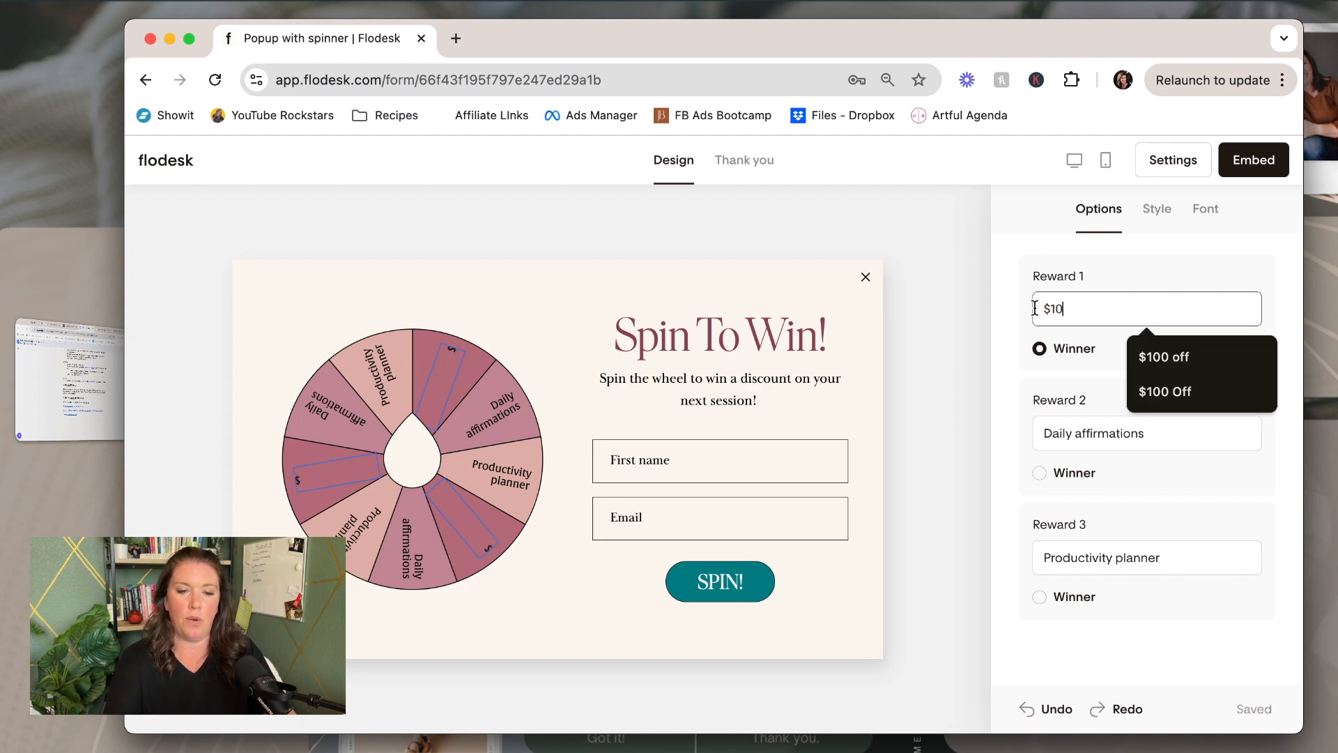
{"action": "type", "text": "0 Off"}
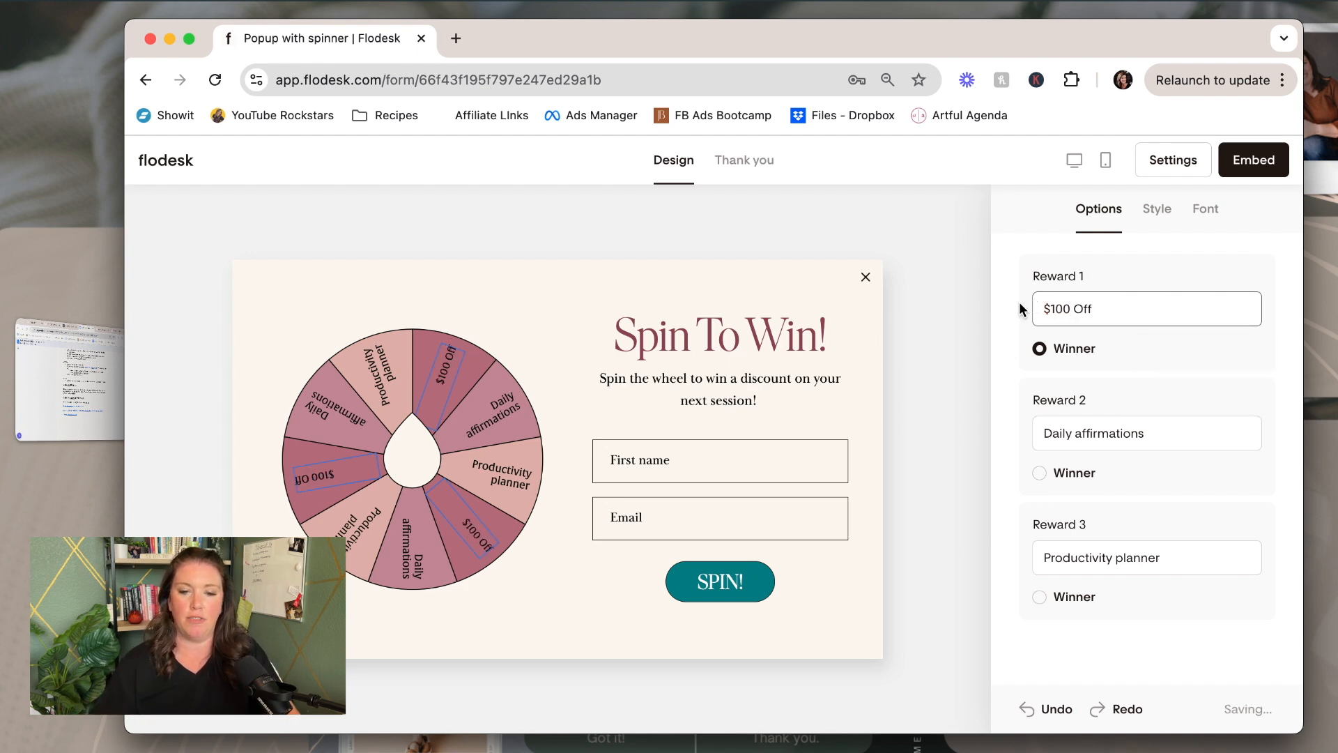
{"action": "left_click", "coordinate": [1128, 278]}
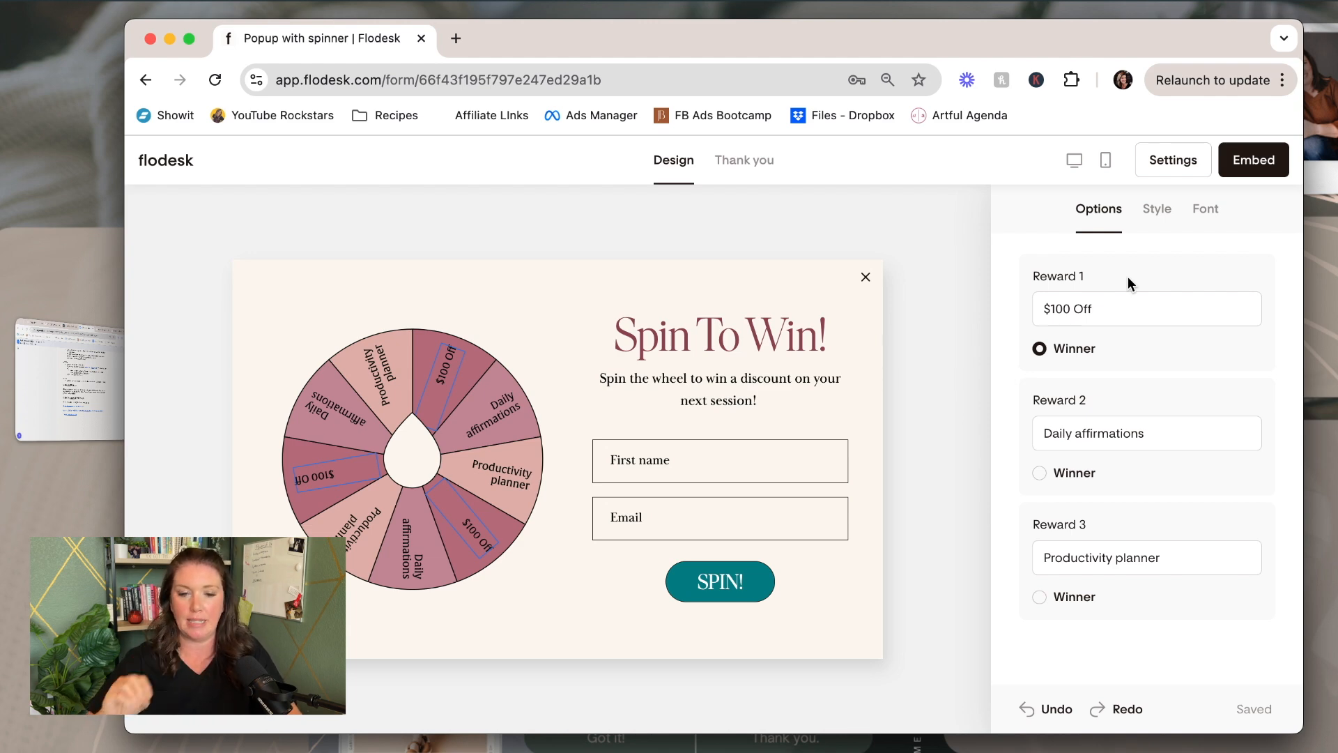
{"action": "left_click", "coordinate": [1157, 437]}
{"action": "left_click_drag", "start_coordinate": [1045, 436], "coordinate": [1149, 432]}
{"action": "type", "text": "$"}
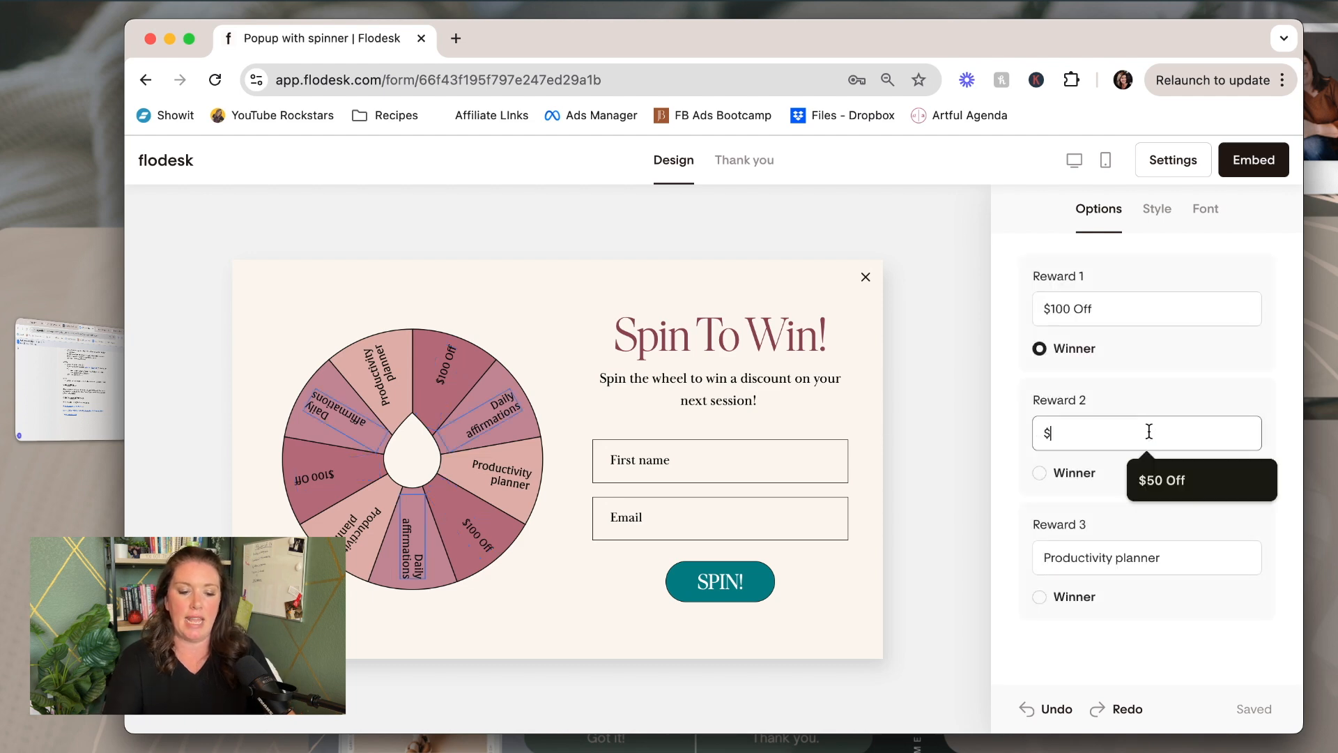
{"action": "type", "text": "75 Off"}
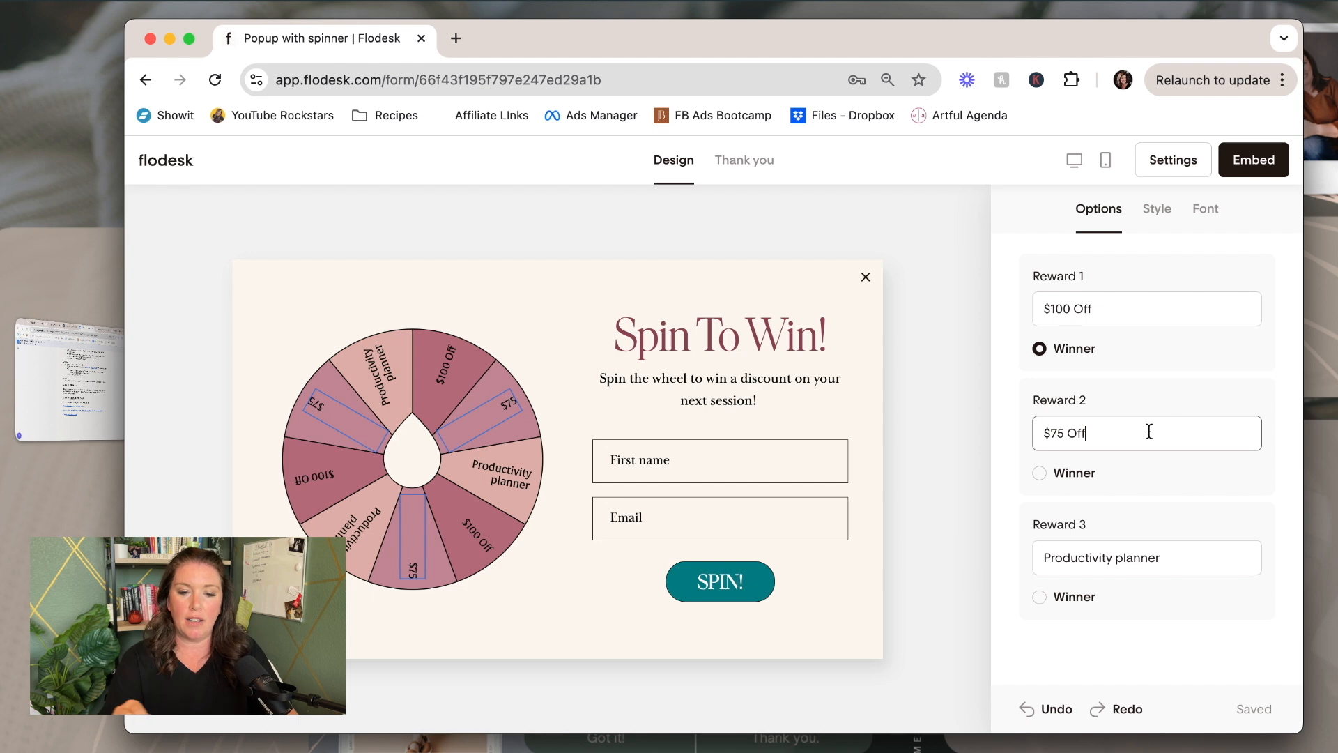
{"action": "left_click", "coordinate": [1144, 557]}
{"action": "left_click_drag", "start_coordinate": [1174, 559], "coordinate": [1035, 558]}
{"action": "type", "text": "$5"}
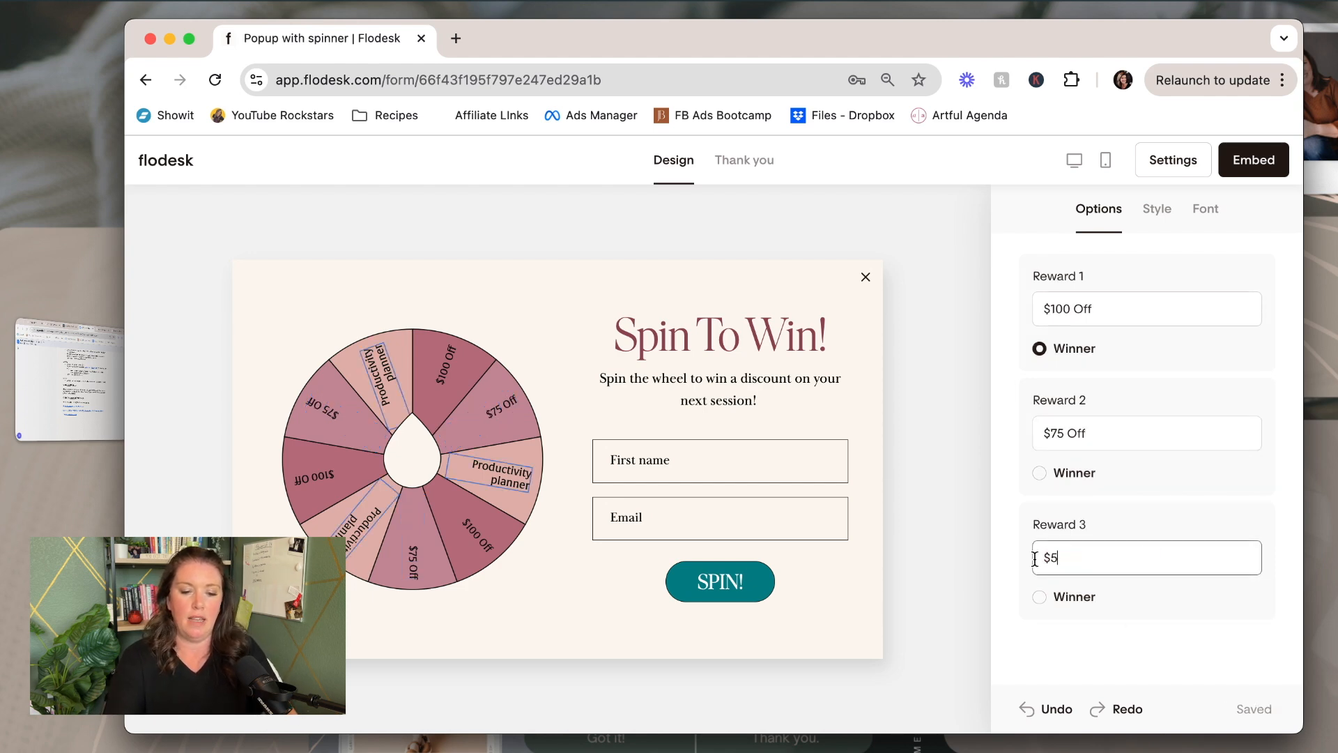
{"action": "type", "text": "0 Off"}
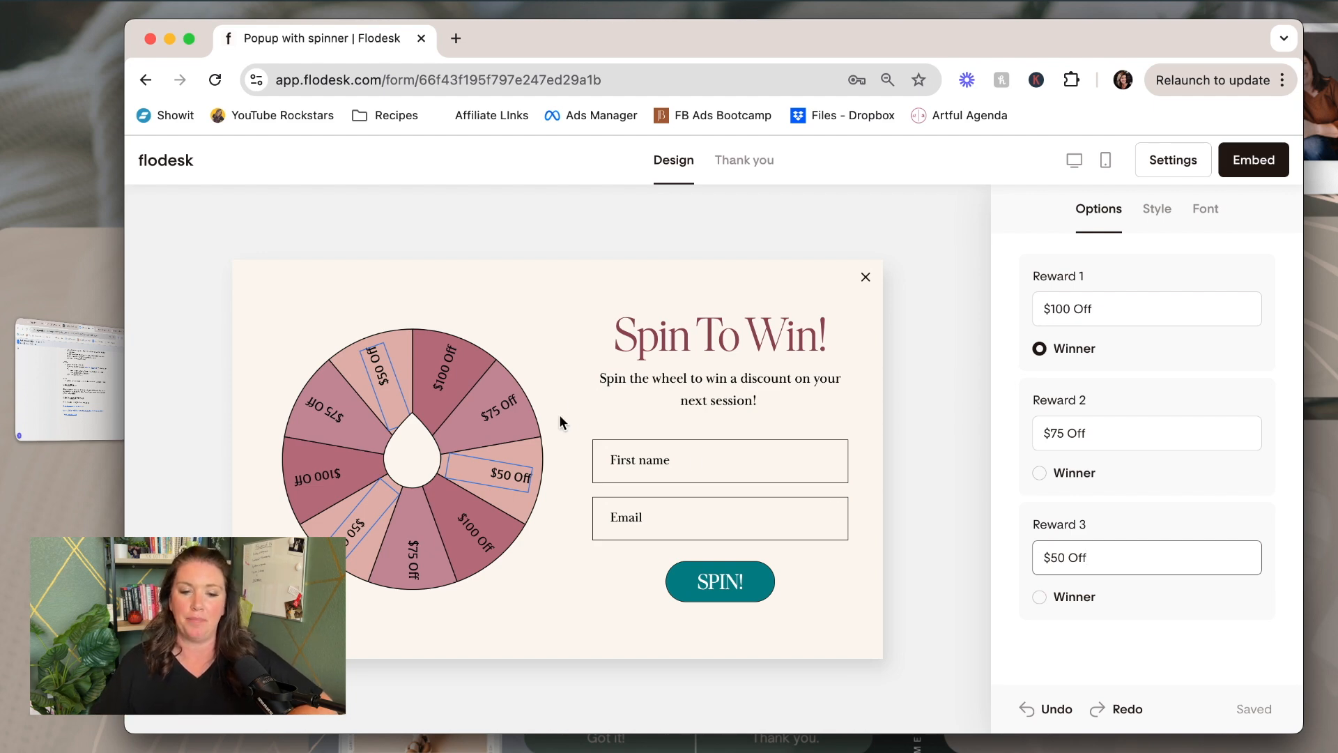
Finish the rewards, review the wheel's Style and Font settings, then go to the Thank you screen
{"action": "left_click", "coordinate": [1082, 345]}
{"action": "left_click", "coordinate": [1108, 317]}
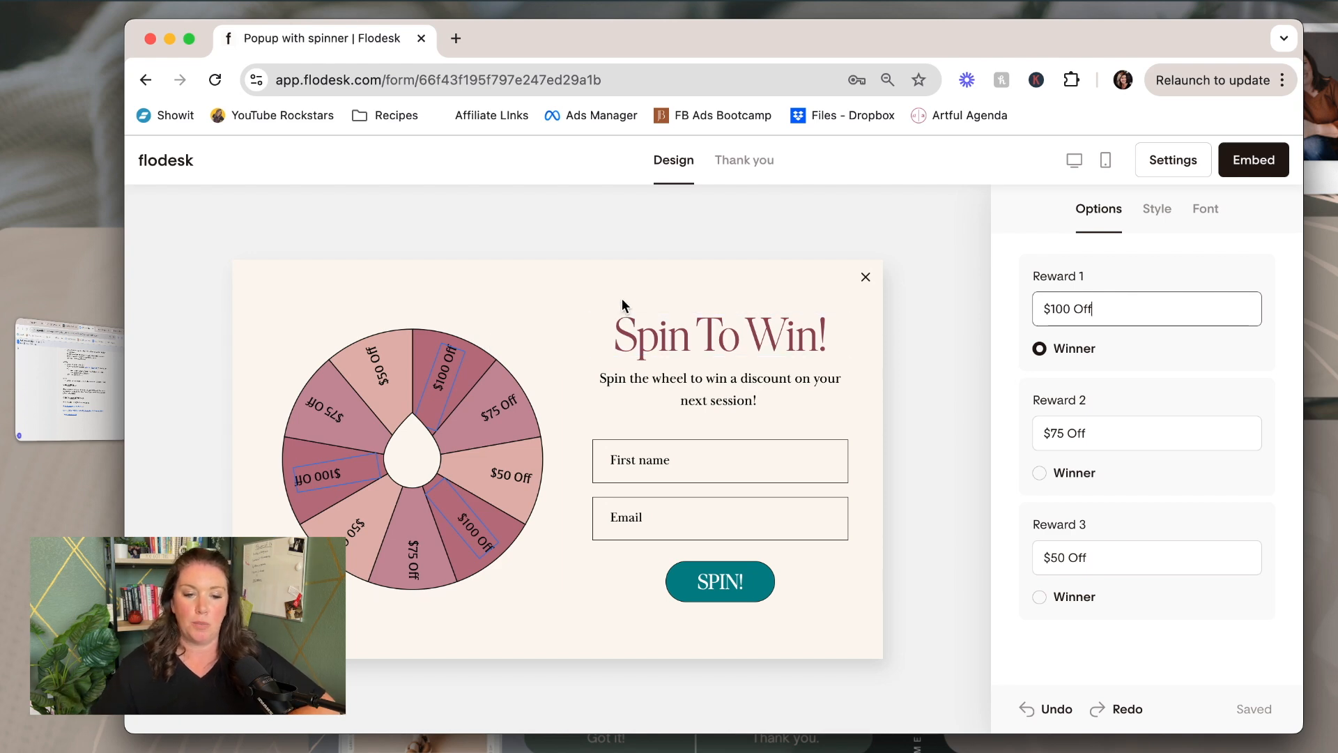
{"action": "left_click", "coordinate": [1158, 212]}
{"action": "left_click", "coordinate": [1207, 209]}
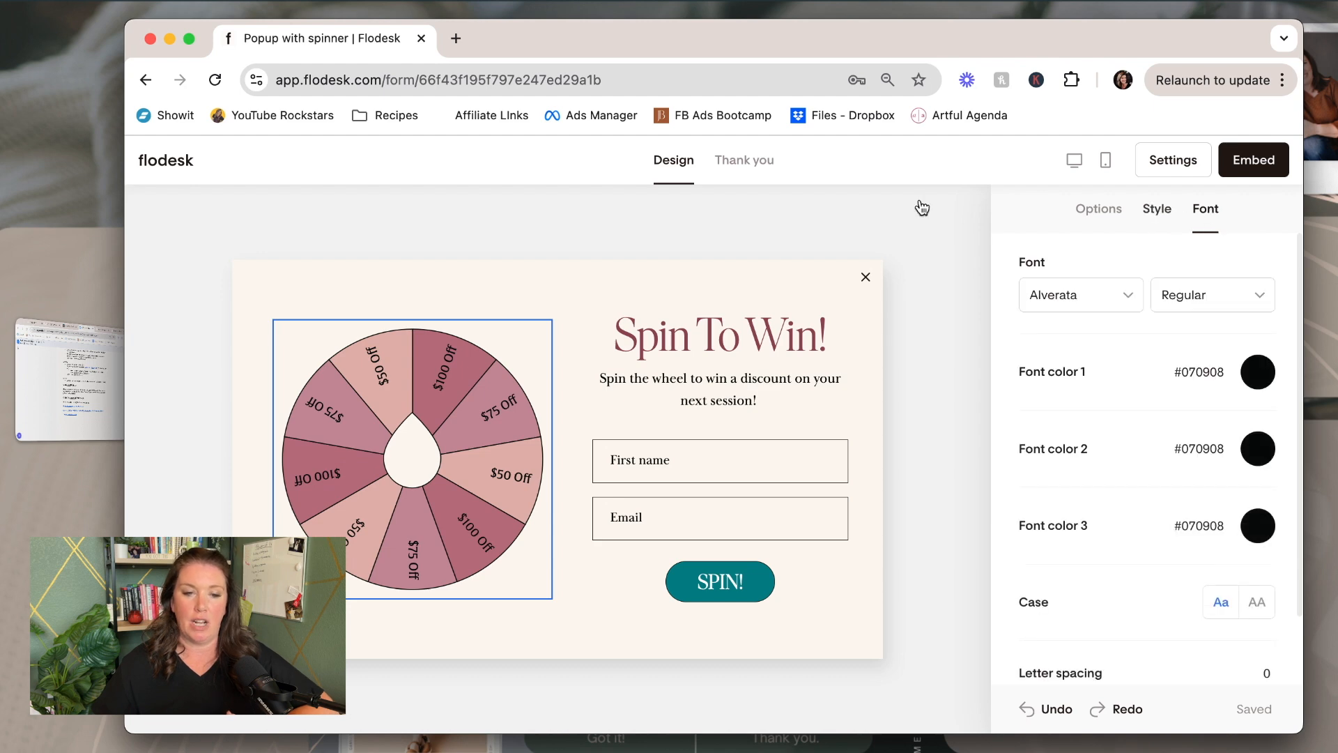
{"action": "left_click", "coordinate": [627, 284]}
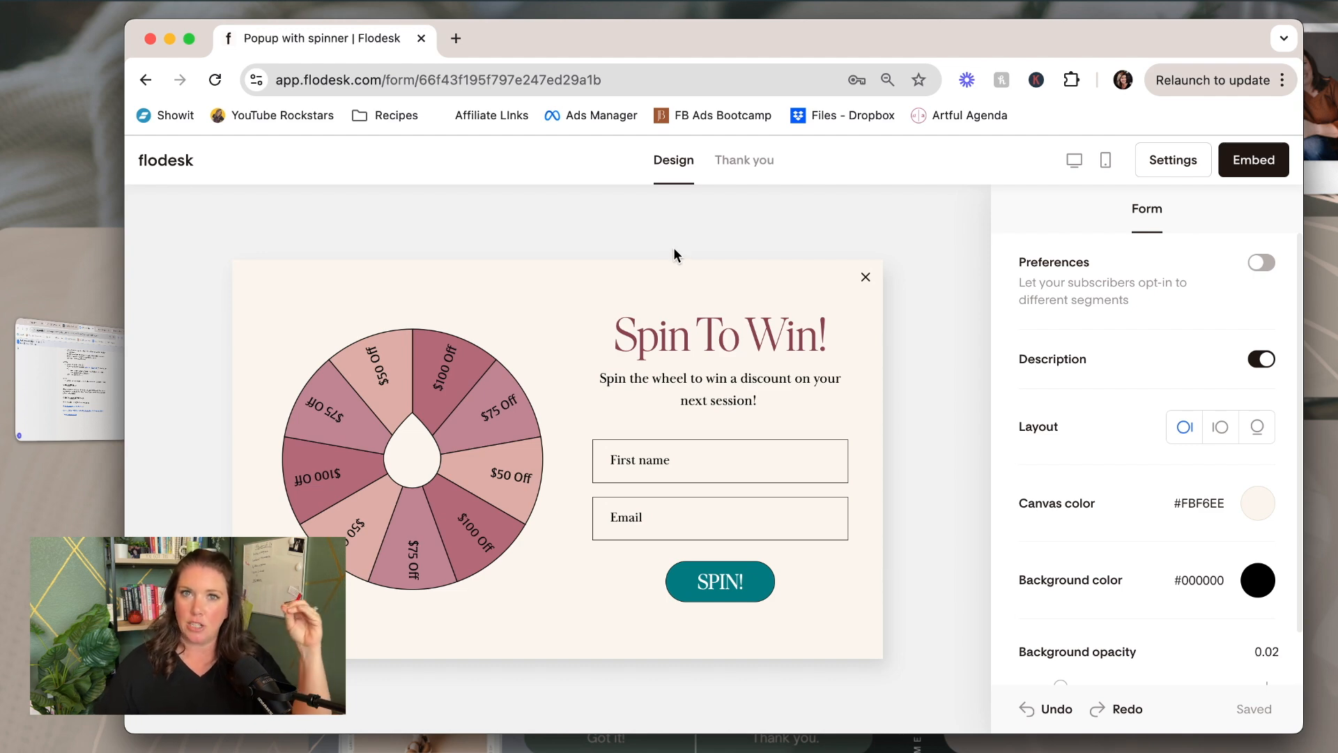
{"action": "left_click", "coordinate": [741, 167]}
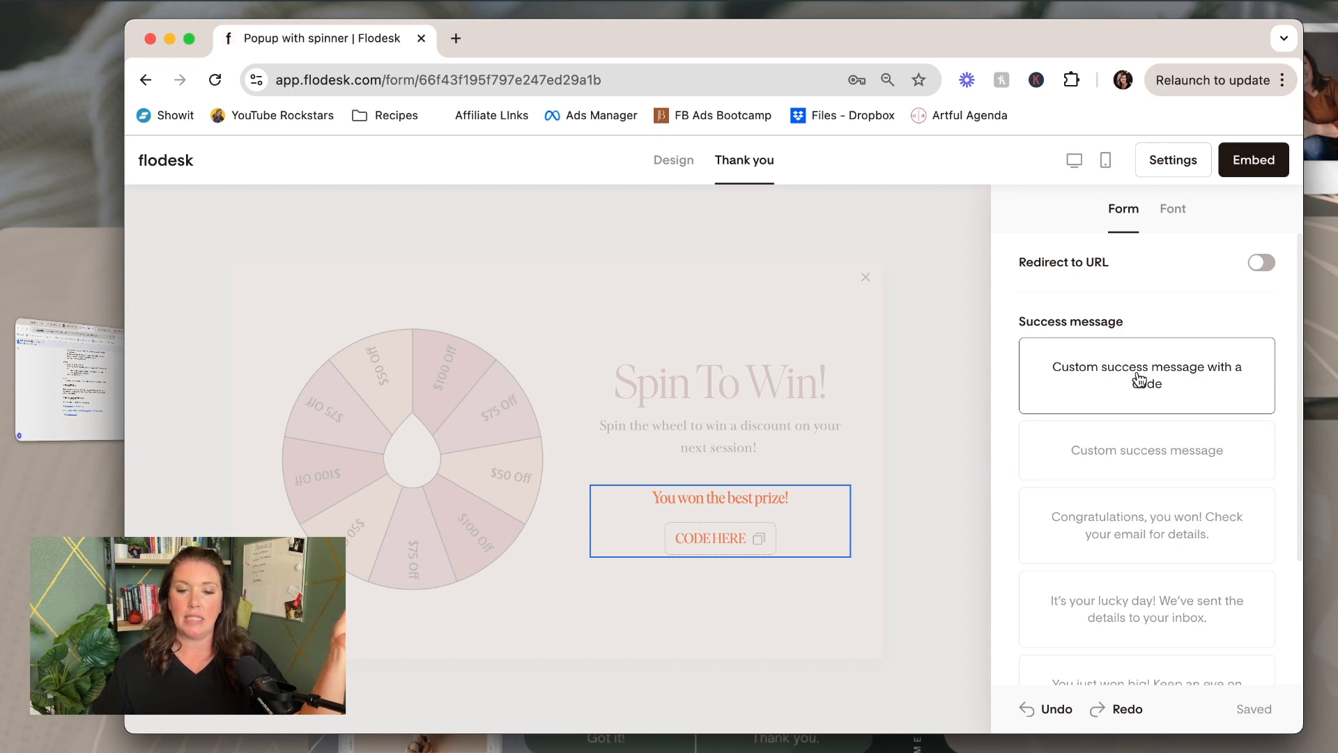
{"action": "left_click", "coordinate": [717, 538]}
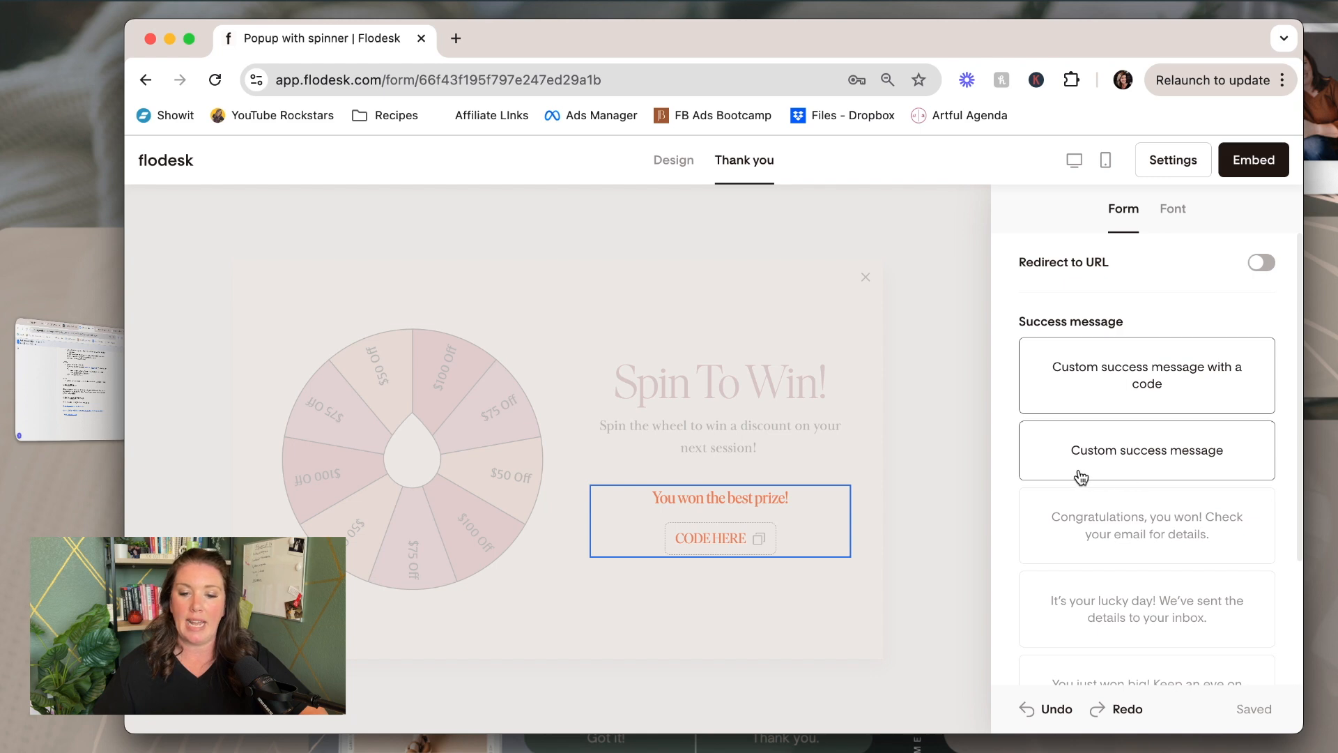
{"action": "scroll", "coordinate": [1168, 463], "scroll_direction": "down", "scroll_amount": 3}
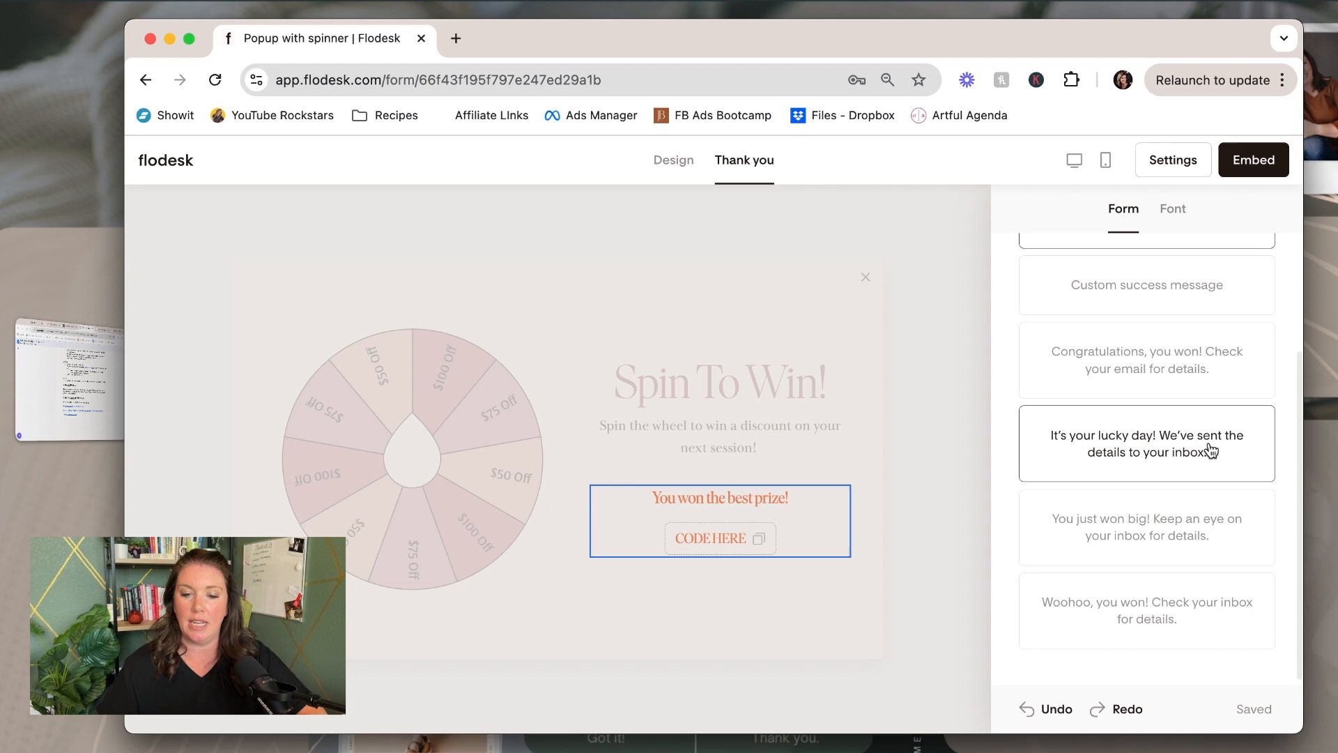
{"action": "scroll", "coordinate": [1118, 532], "scroll_direction": "up", "scroll_amount": 1}
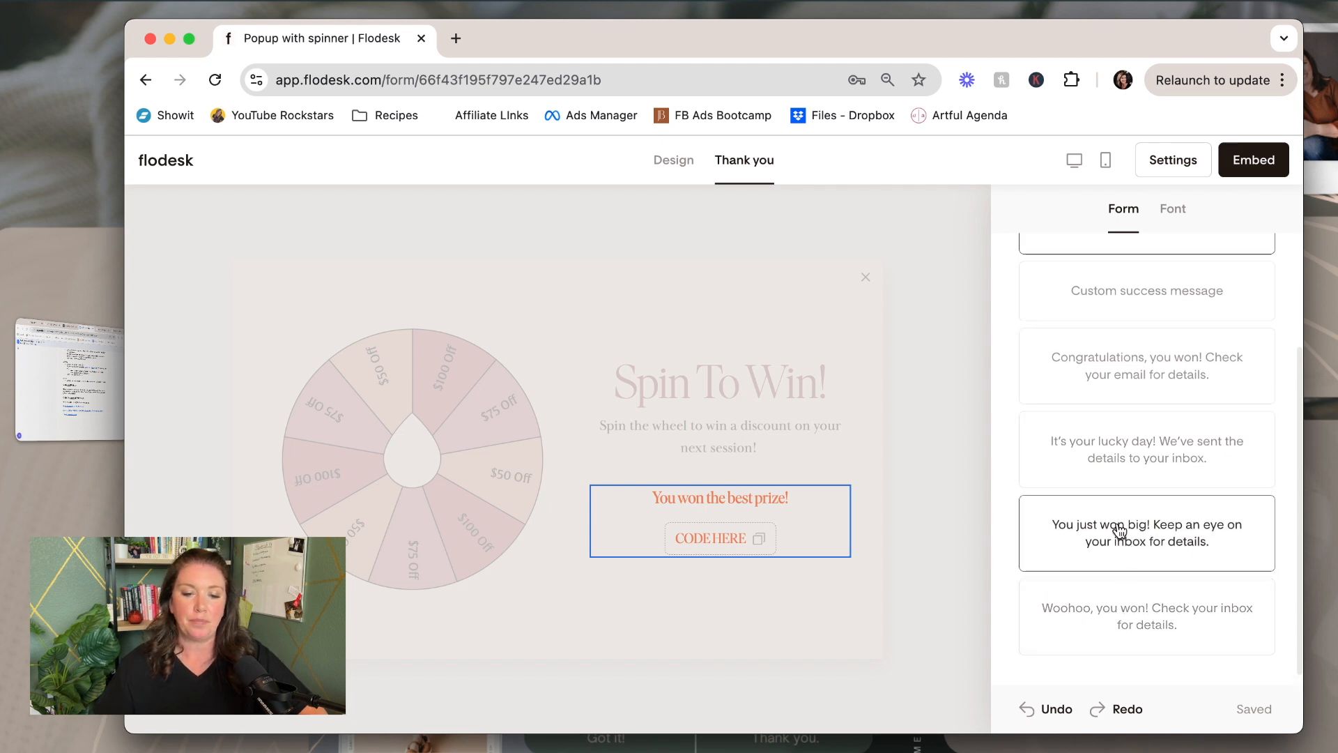
Use the 'It's your lucky day!' success message and colour its text dark grey #383838
{"action": "left_click", "coordinate": [1137, 459]}
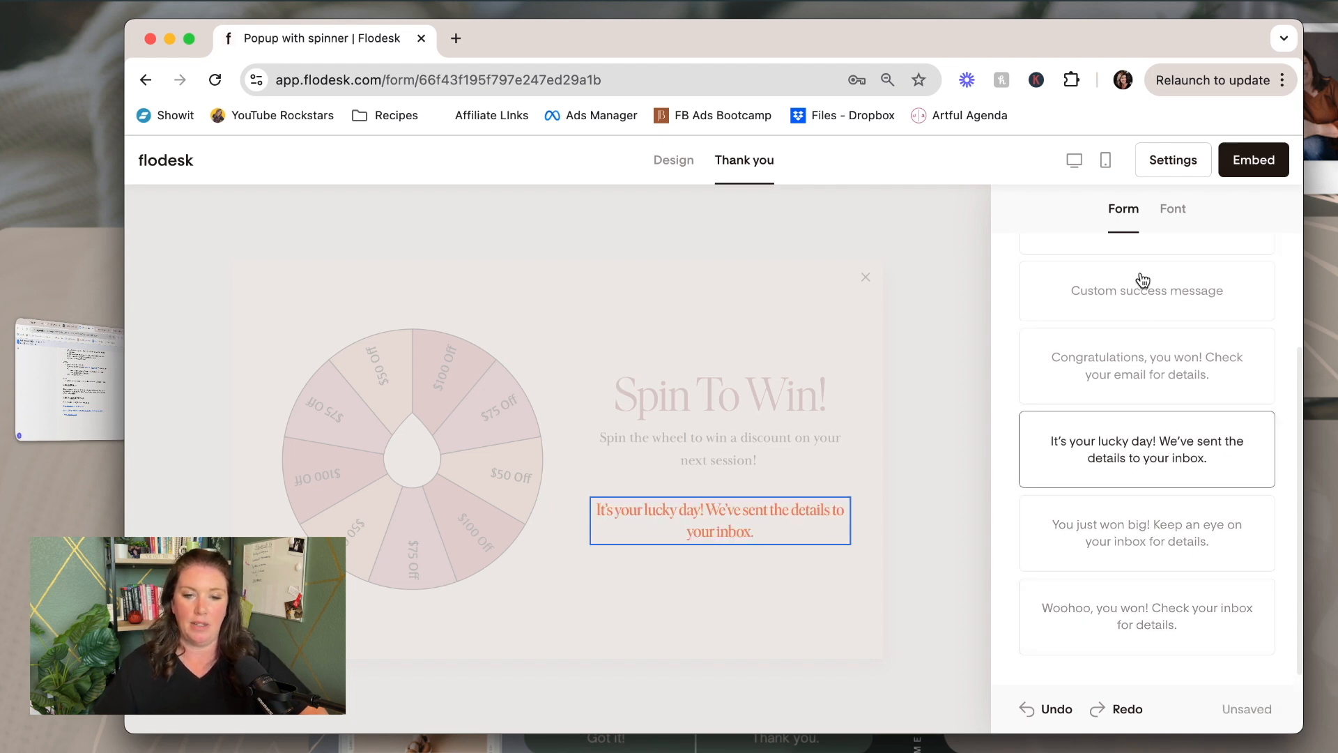
{"action": "left_click", "coordinate": [1170, 209]}
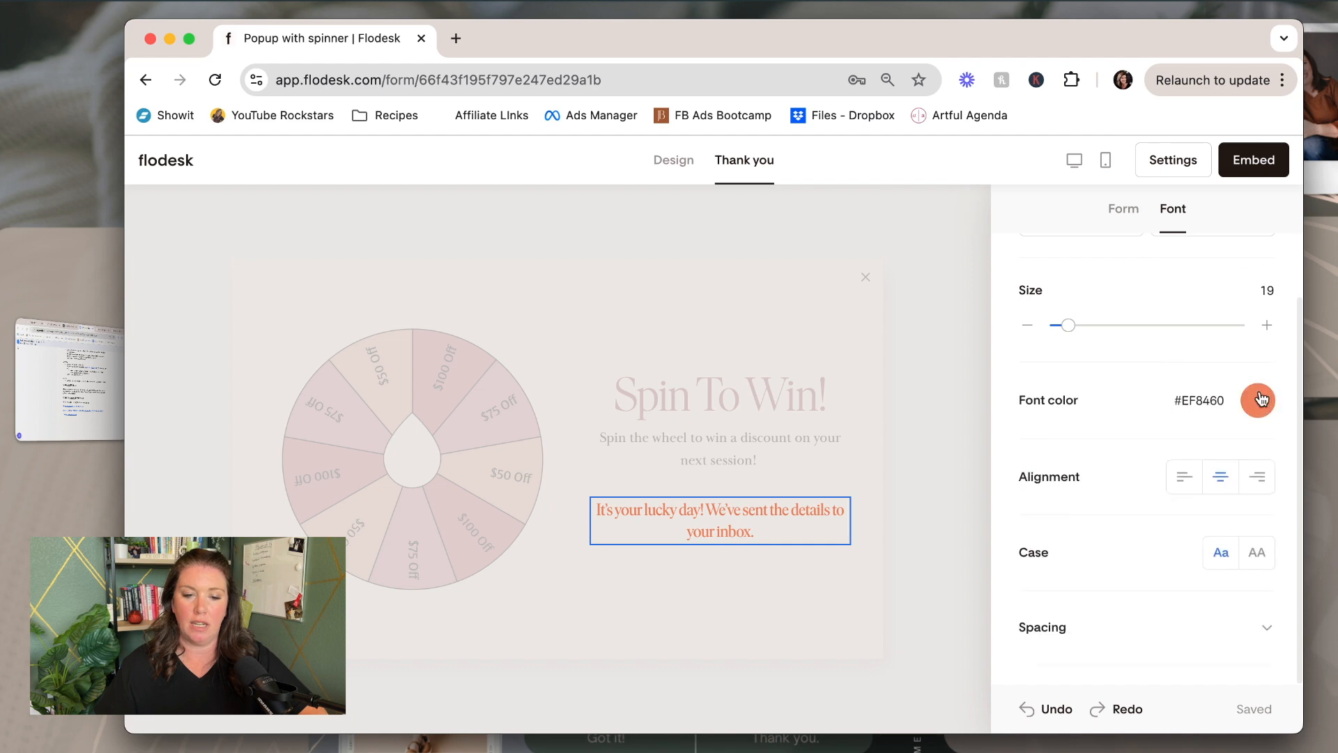
{"action": "left_click", "coordinate": [1257, 400]}
{"action": "left_click", "coordinate": [1243, 437]}
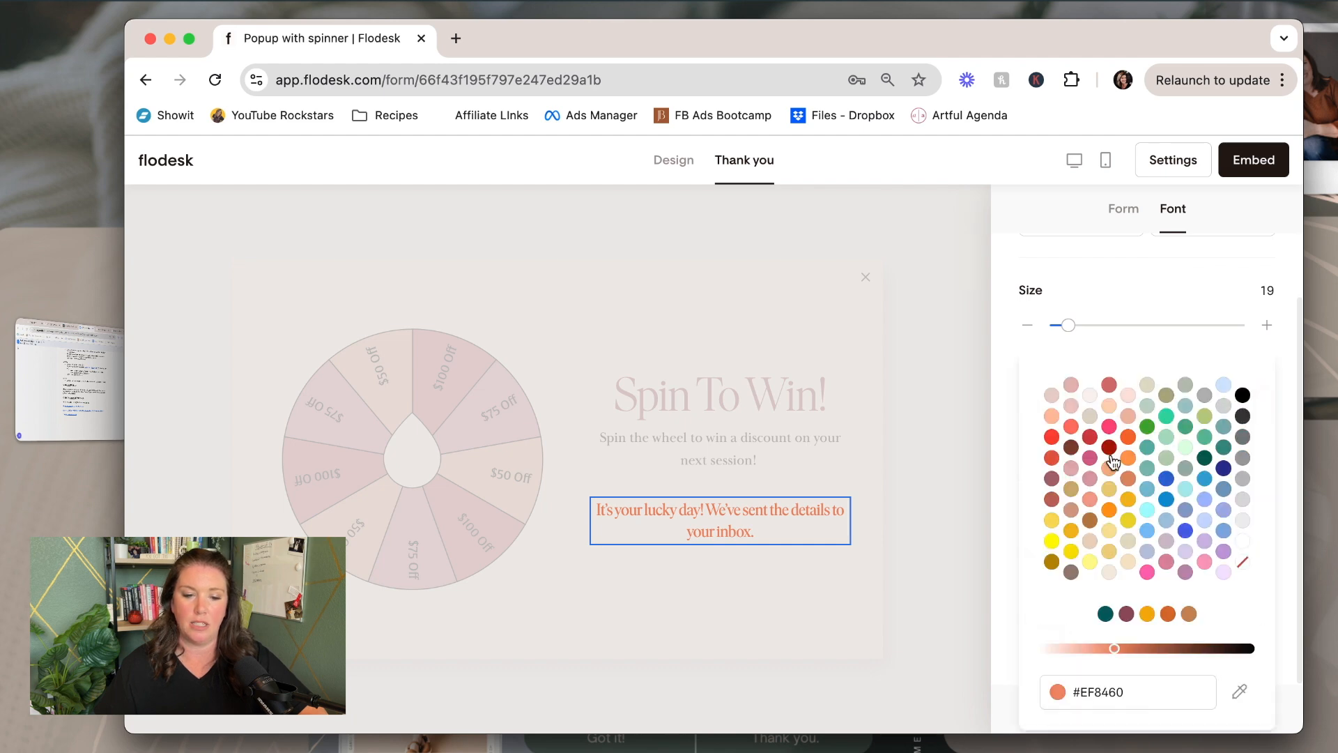
{"action": "left_click", "coordinate": [1243, 415]}
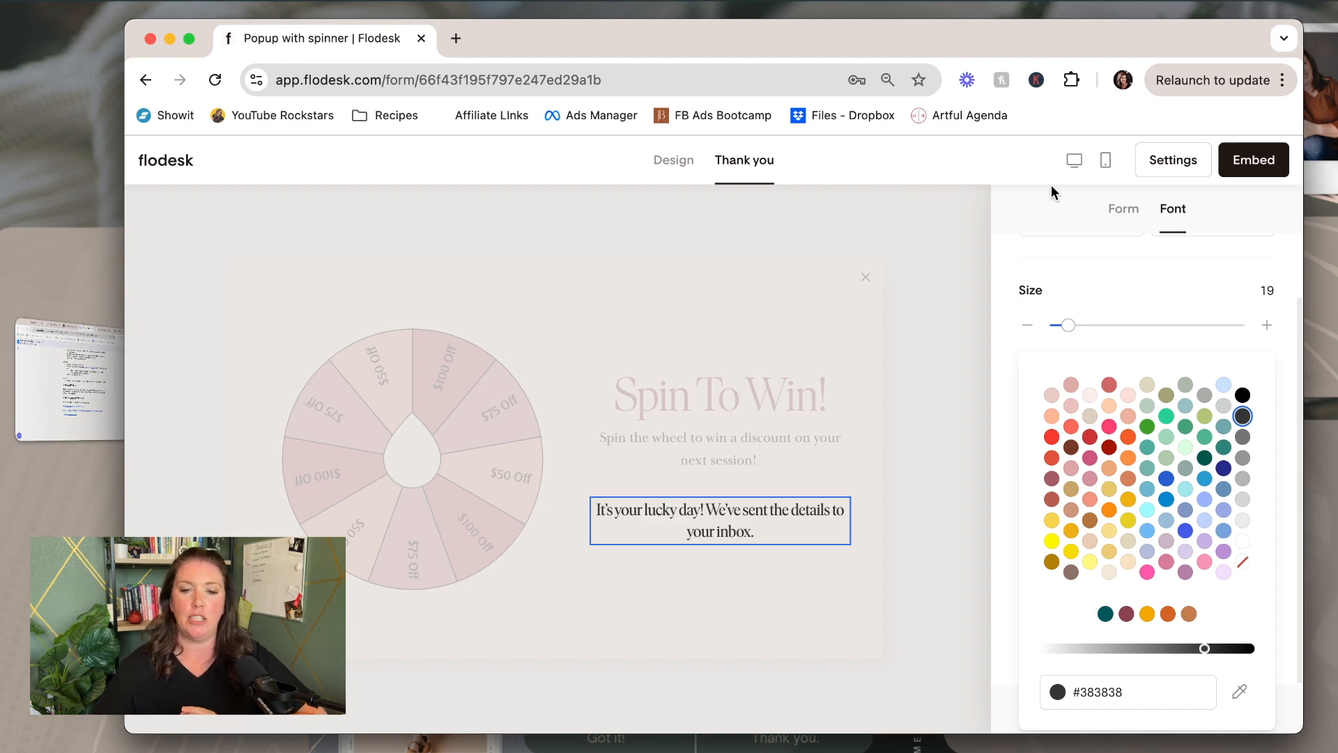
{"action": "left_click", "coordinate": [1175, 165]}
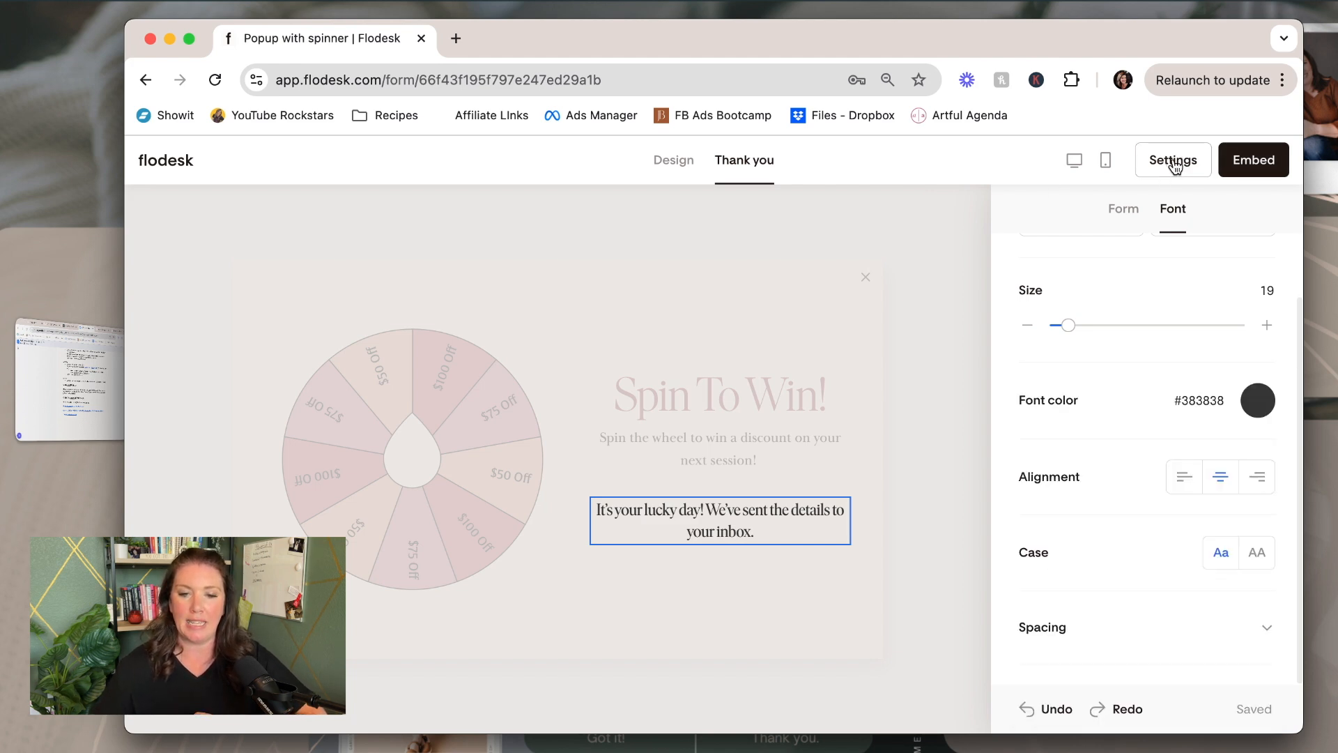
Set the popup to display After 10 seconds in its display settings
{"action": "left_click", "coordinate": [1175, 165]}
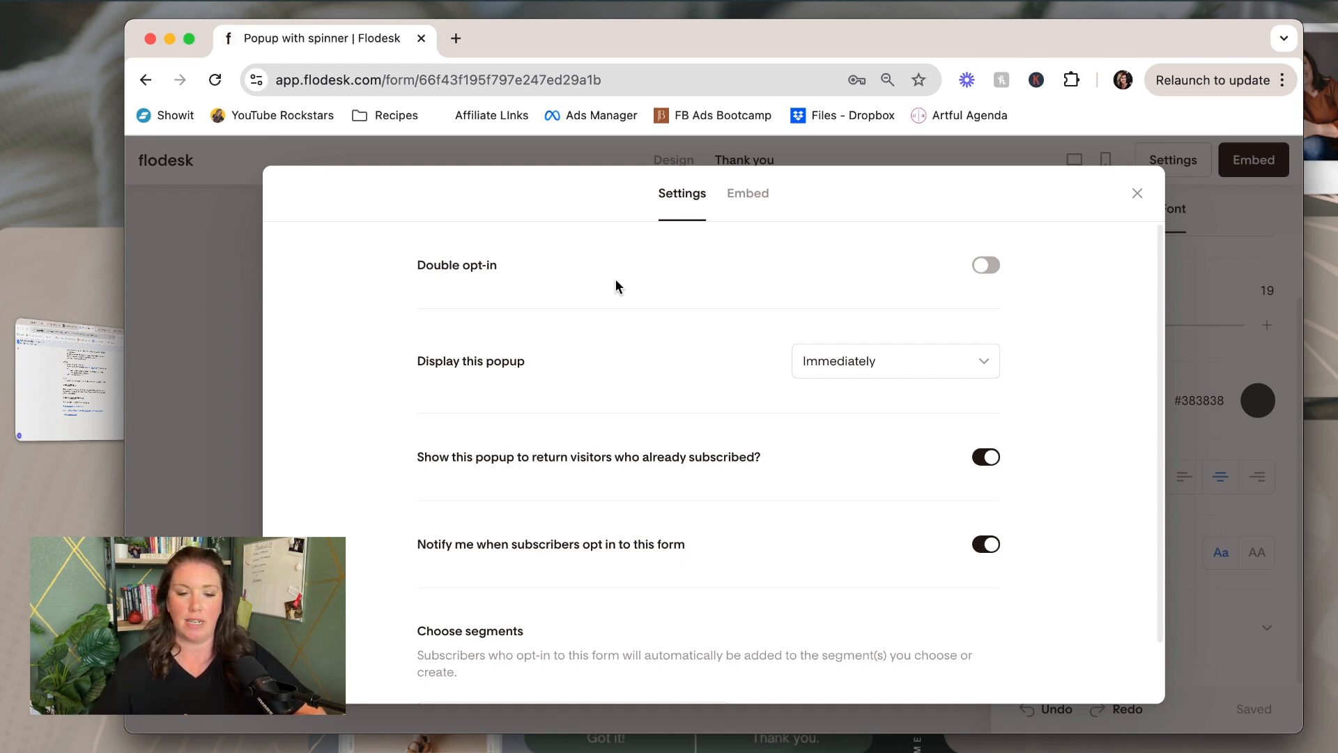
{"action": "scroll", "coordinate": [617, 300], "scroll_direction": "down", "scroll_amount": 1}
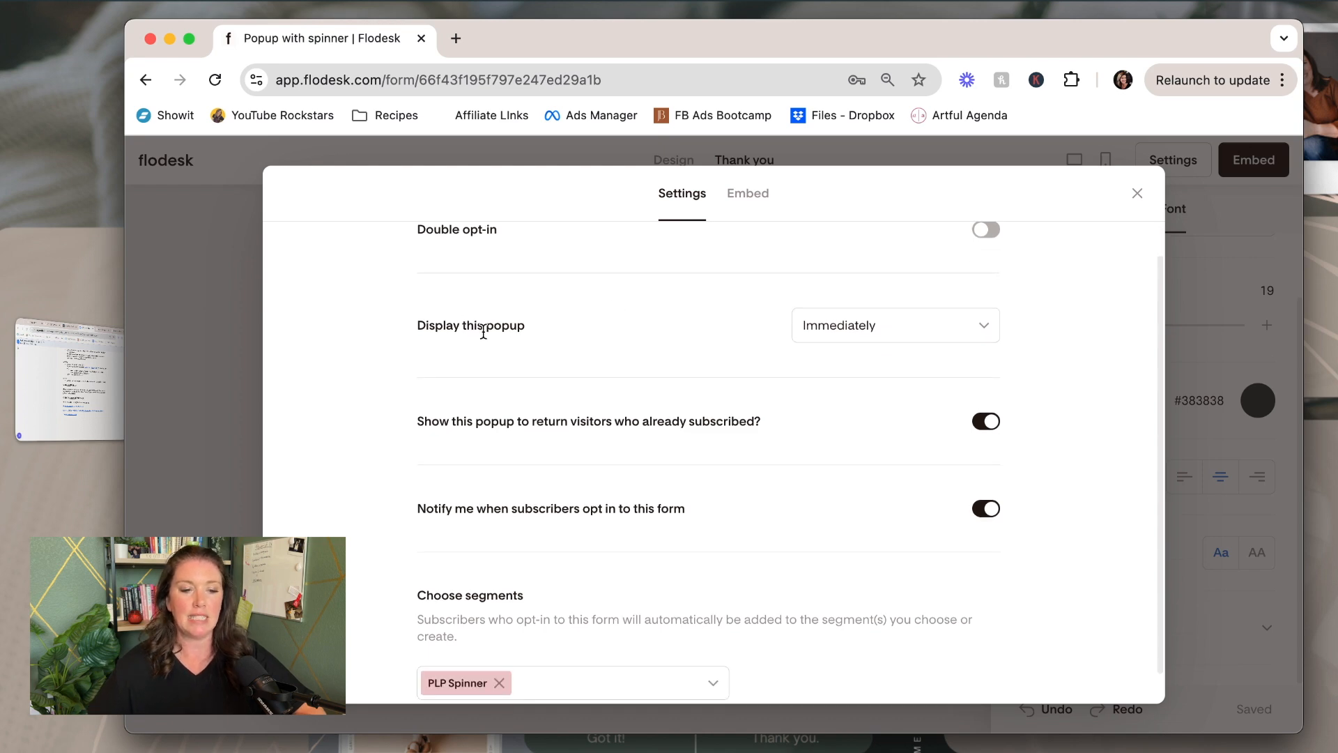
{"action": "left_click", "coordinate": [873, 336]}
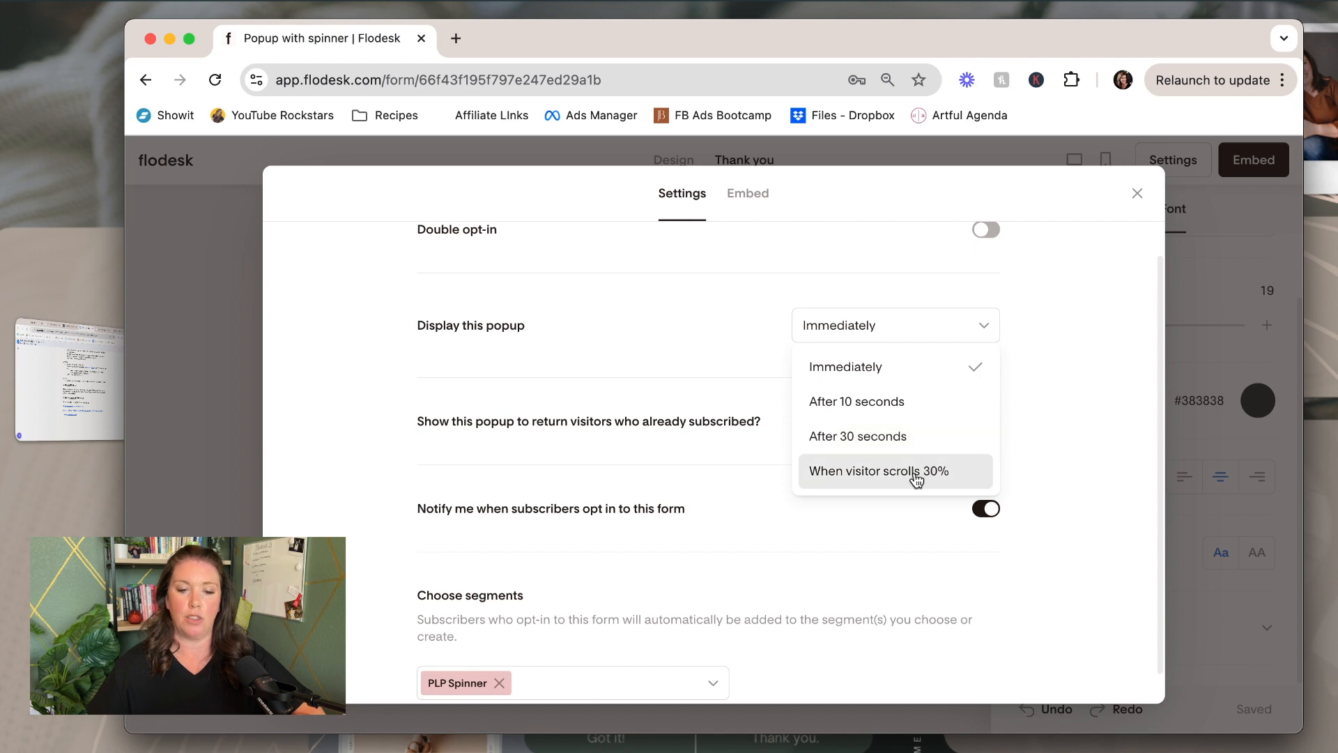
{"action": "left_click", "coordinate": [892, 403]}
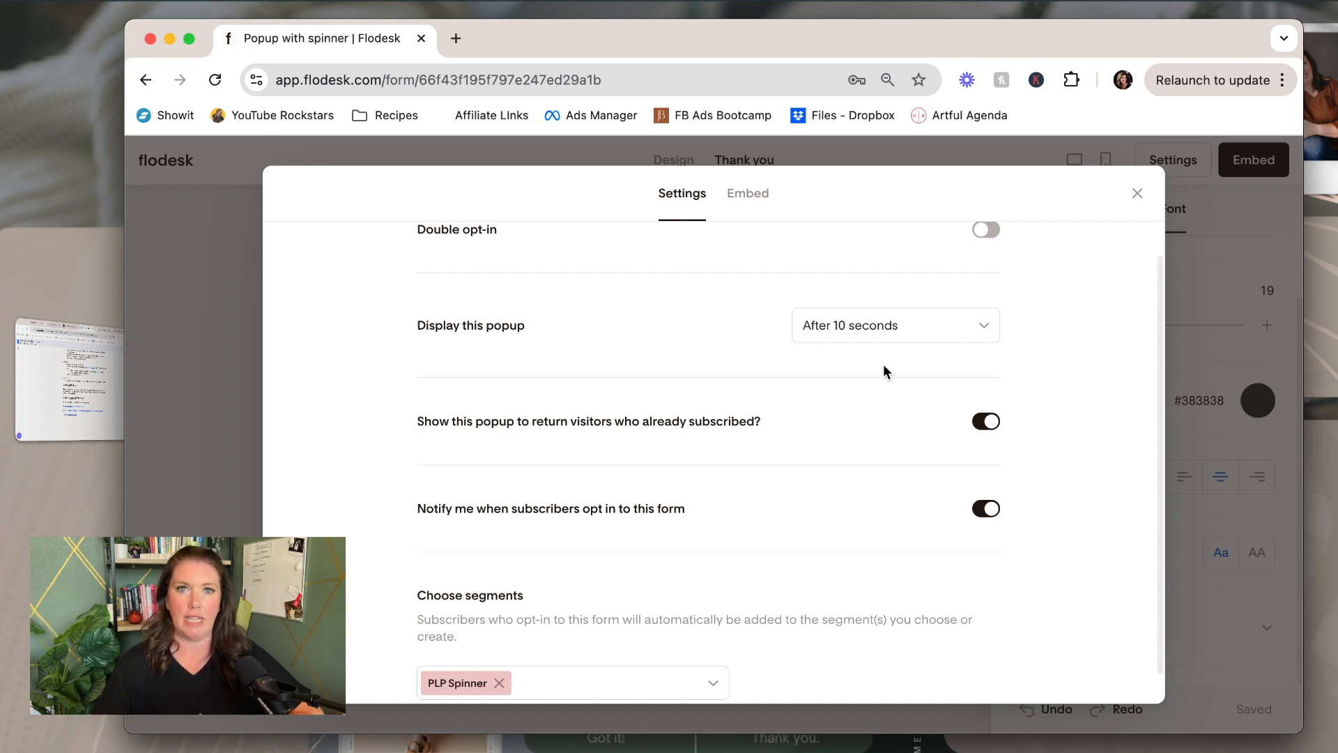
Turn off 'Show this popup to return visitors' and bring up the Embed code
{"action": "scroll", "coordinate": [627, 429], "scroll_direction": "down", "scroll_amount": 1}
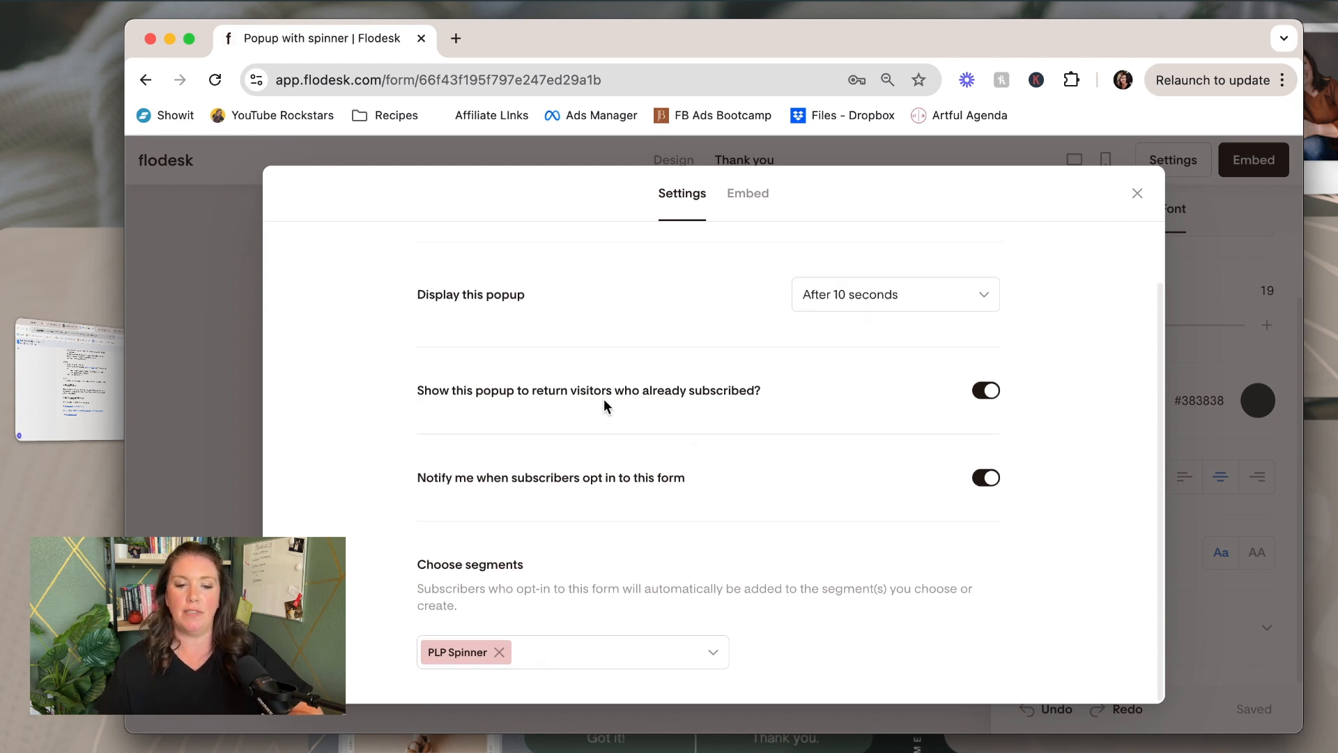
{"action": "left_click", "coordinate": [984, 394]}
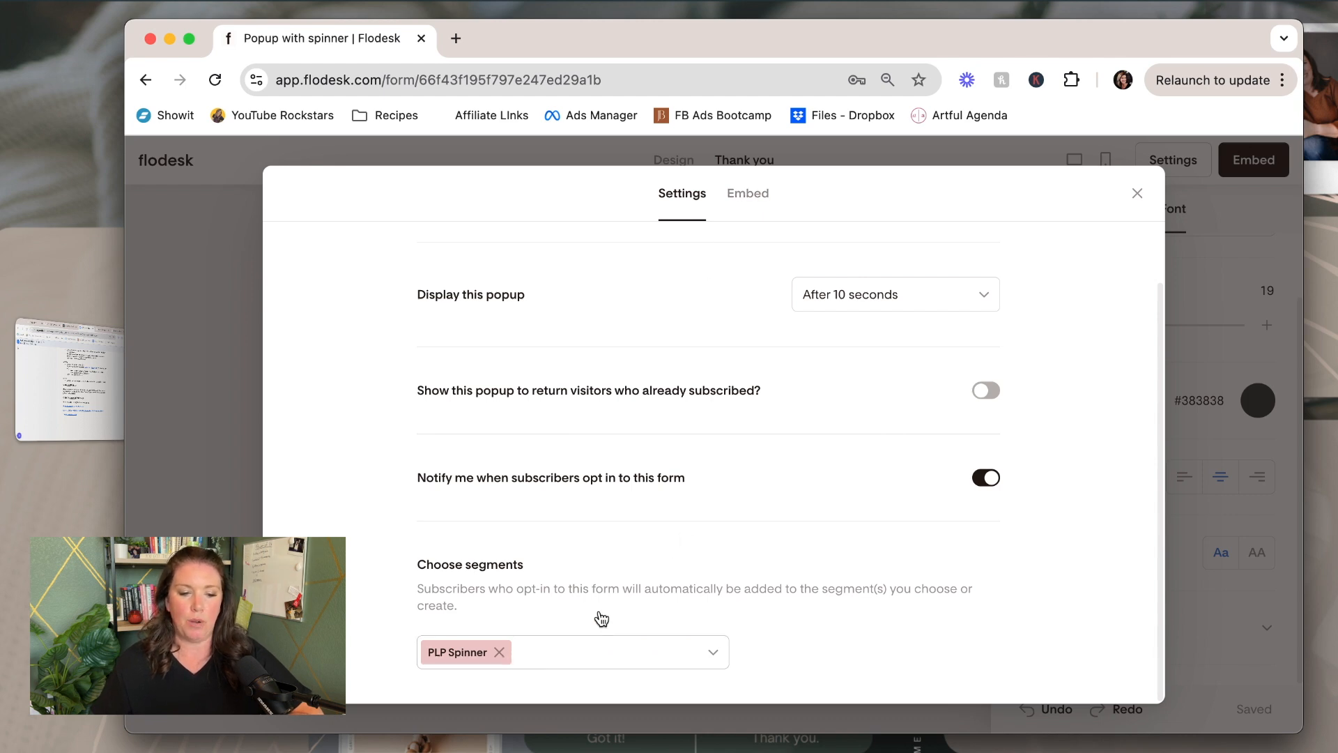
{"action": "left_click", "coordinate": [748, 201]}
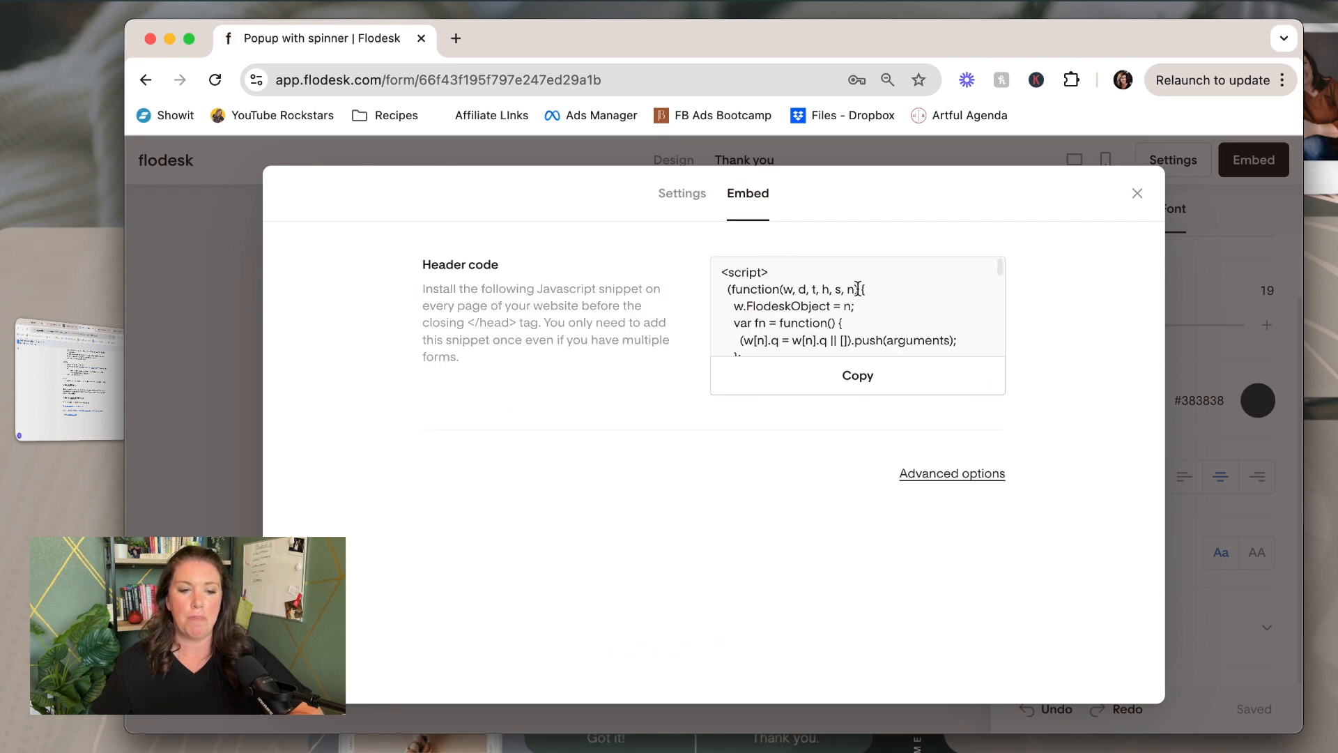
Copy the popup's raw HTML embed code, close the embed window and return to Design
{"action": "left_click", "coordinate": [947, 476]}
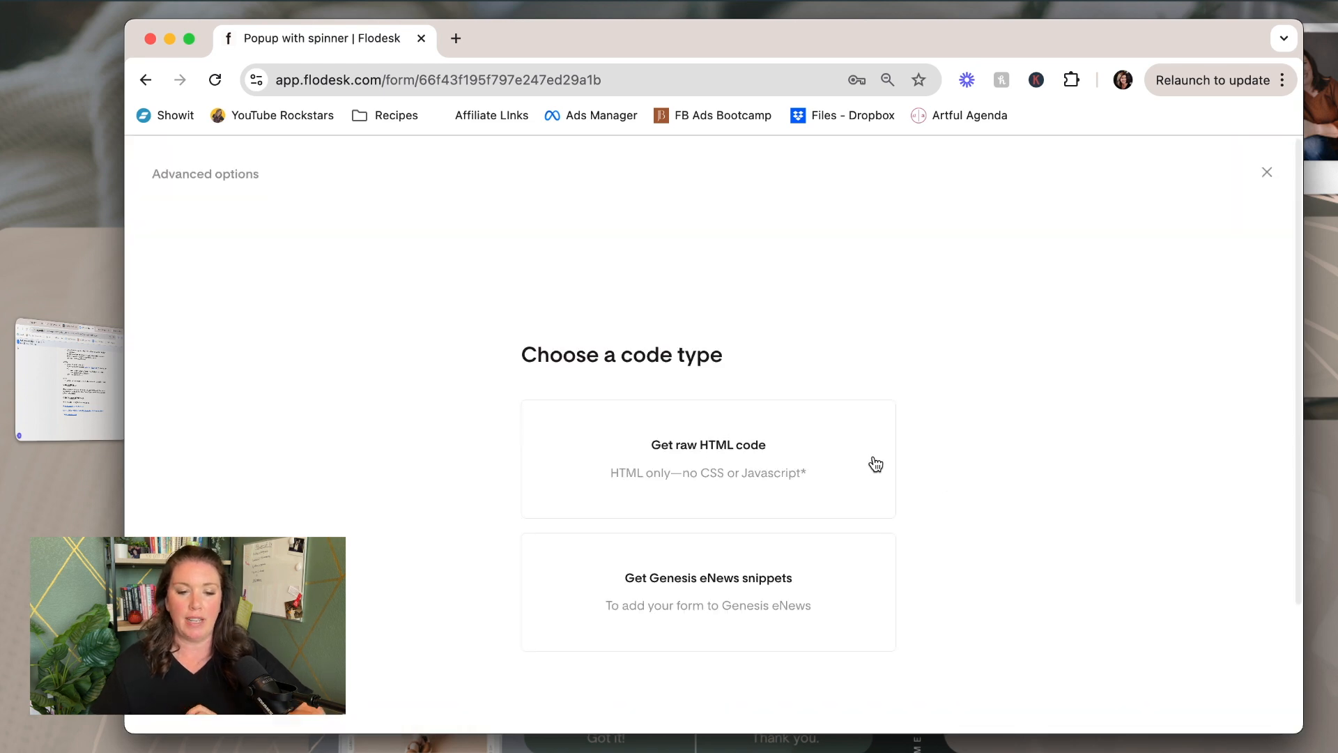
{"action": "left_click", "coordinate": [710, 447]}
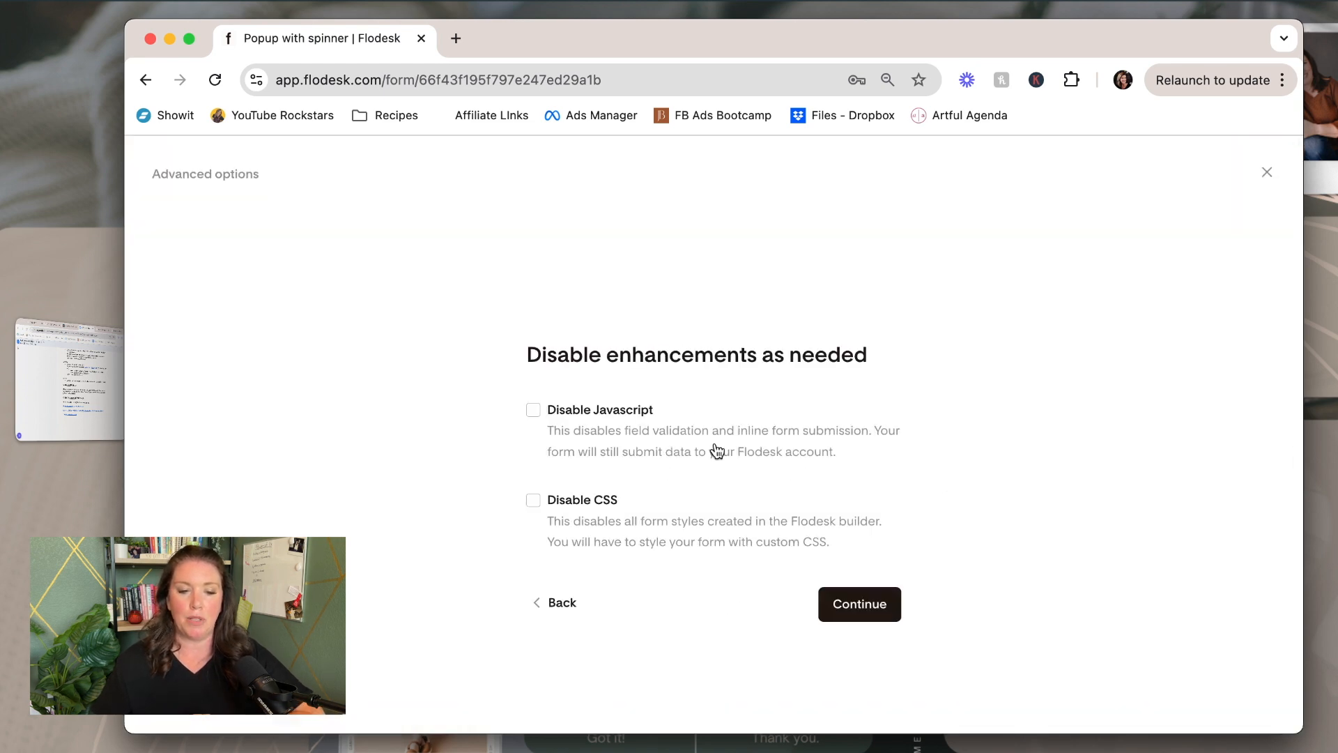
{"action": "left_click", "coordinate": [872, 605]}
{"action": "left_click", "coordinate": [705, 578]}
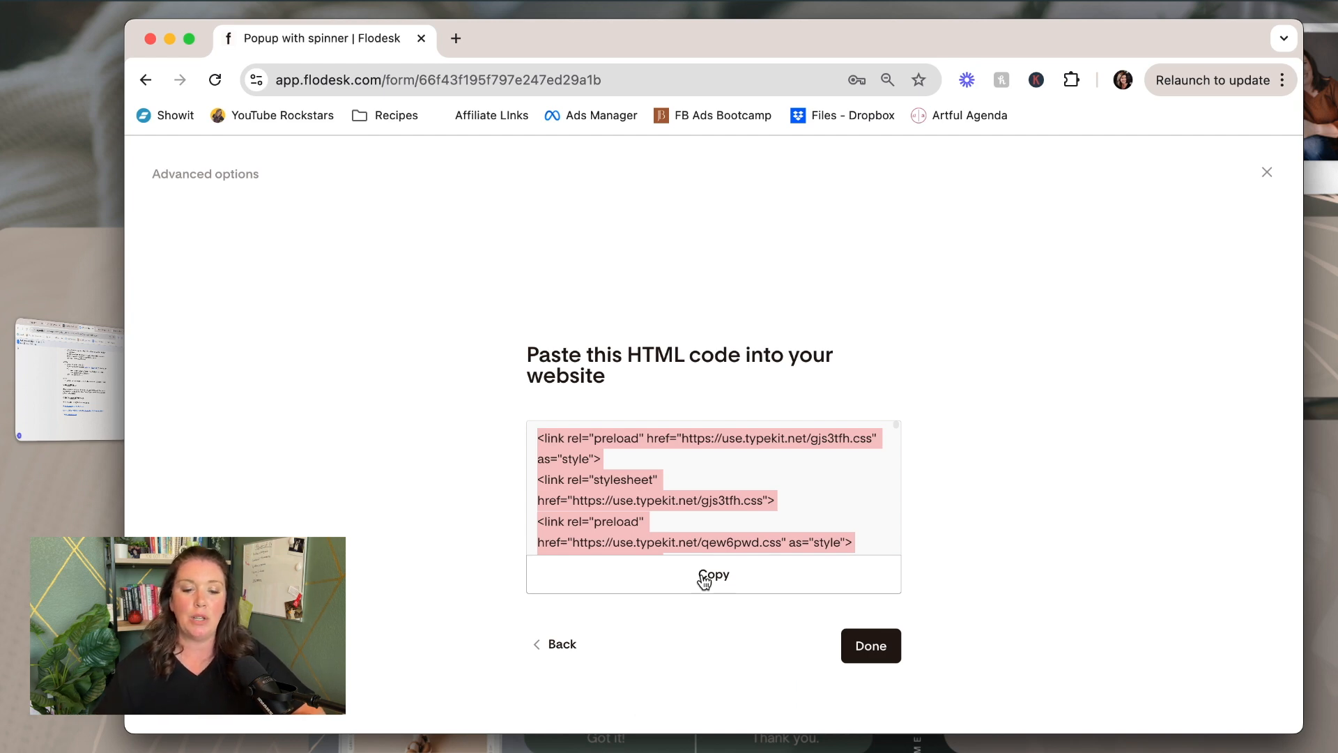
{"action": "left_click", "coordinate": [855, 655]}
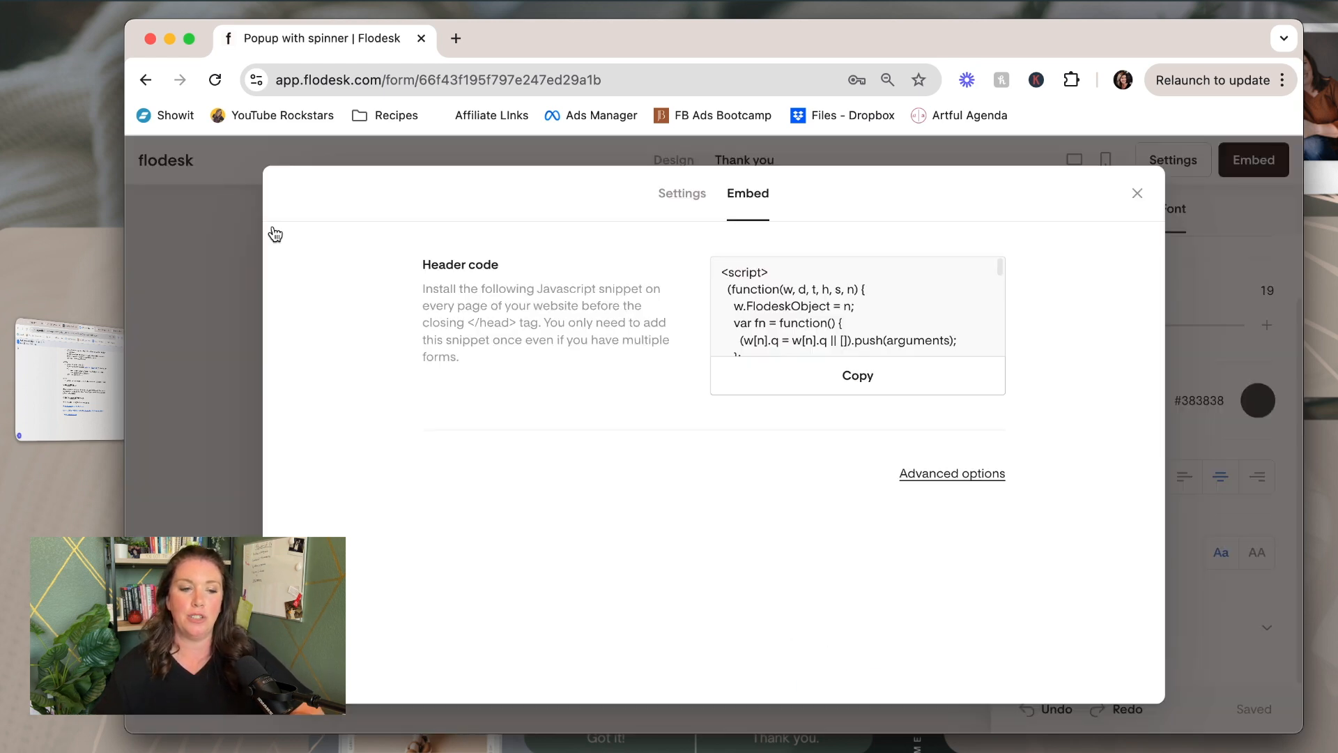
{"action": "left_click", "coordinate": [1138, 193]}
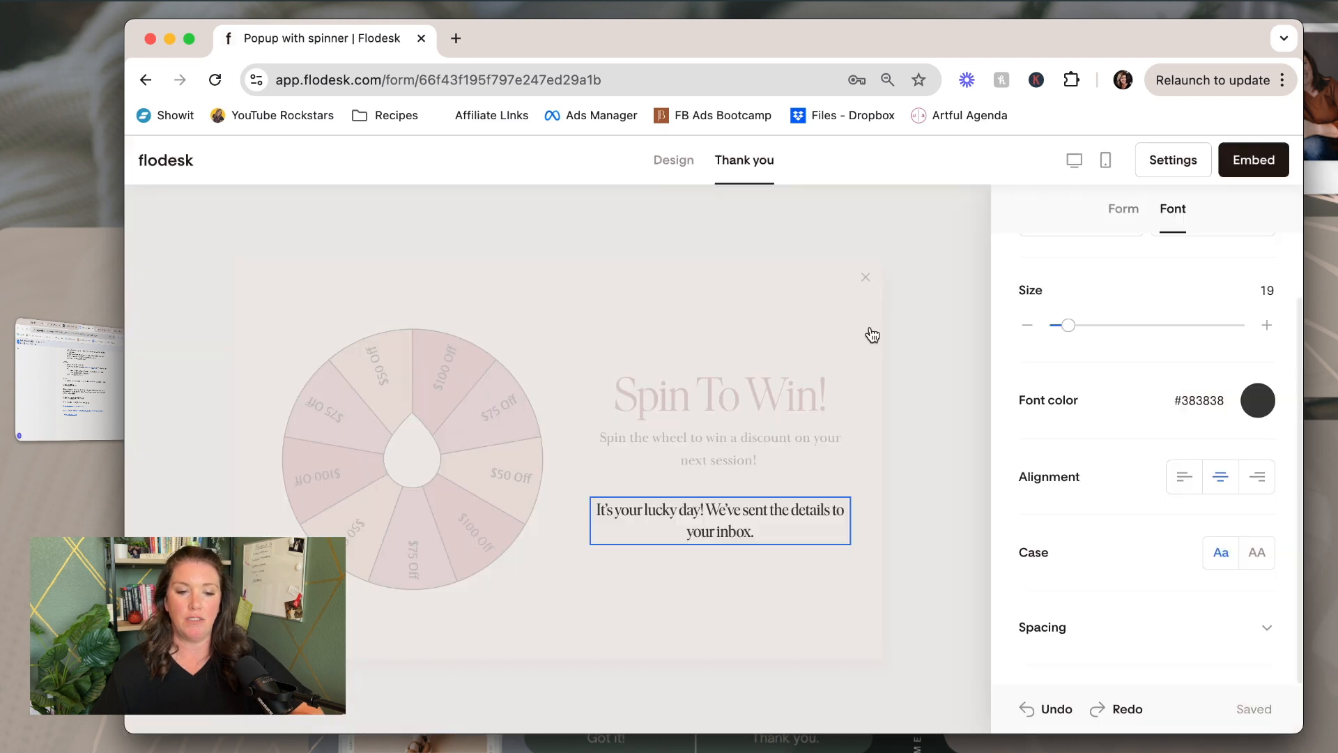
{"action": "left_click", "coordinate": [671, 161]}
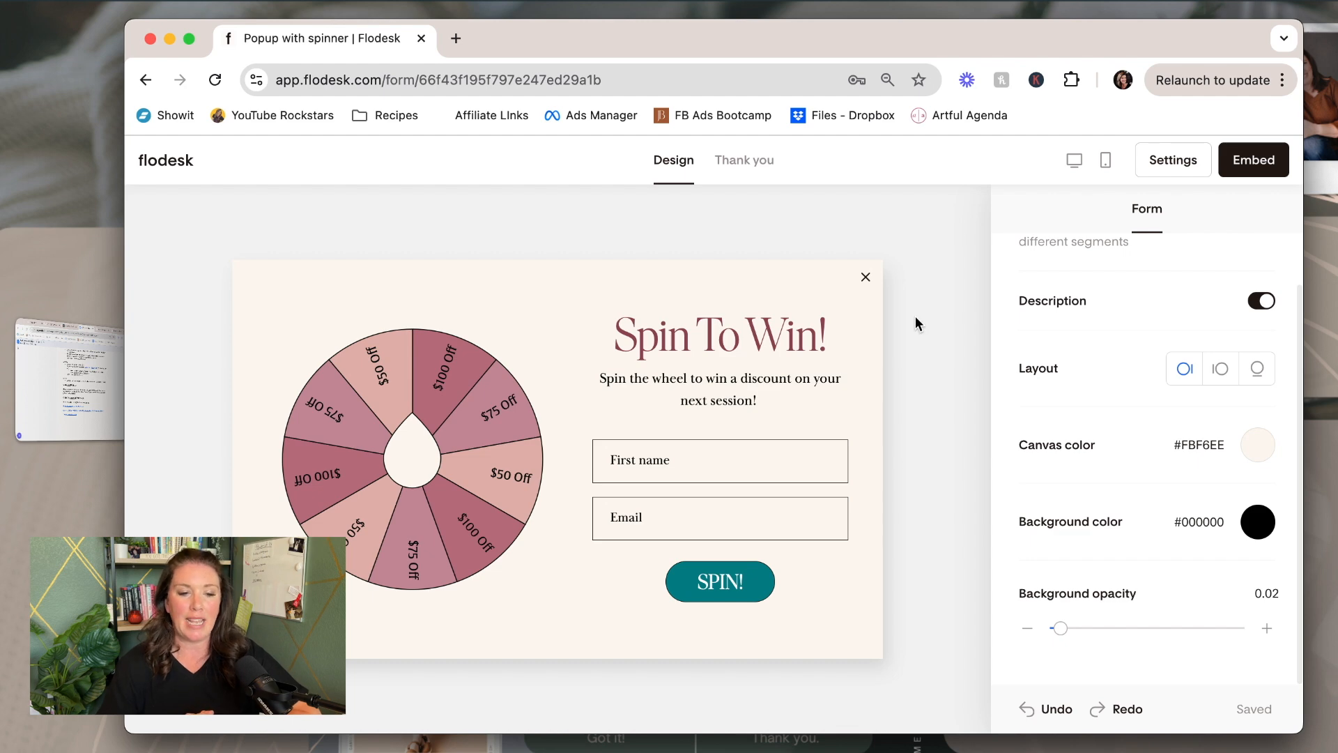